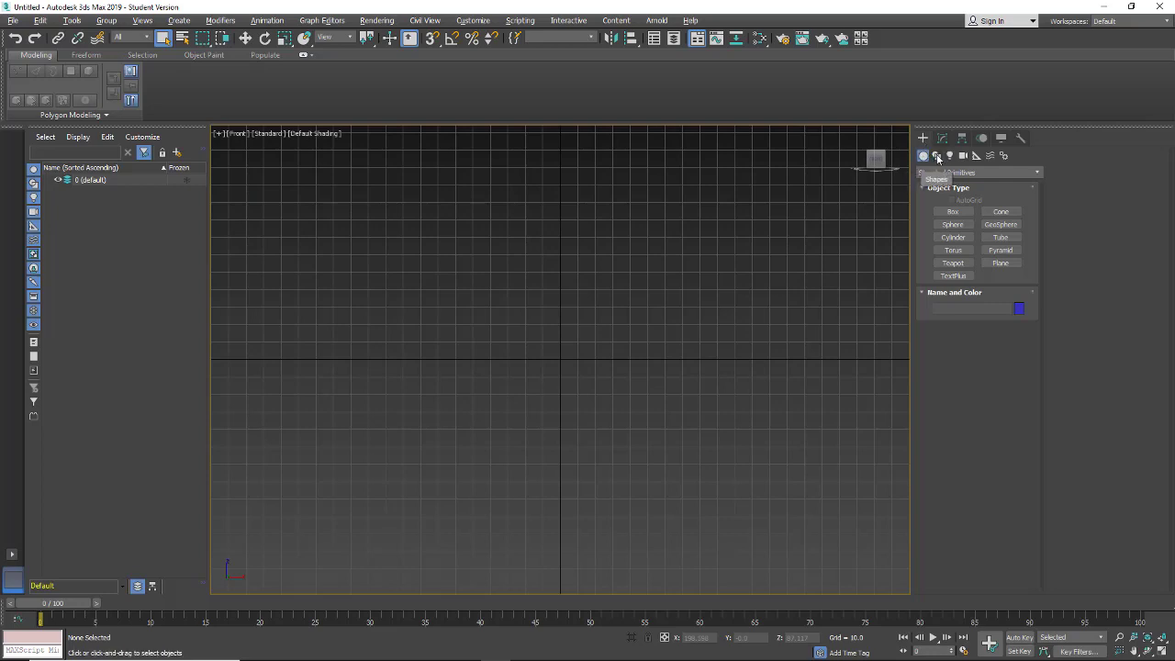
Step: Draw an L-shaped spline in the Front view: vertical segment on the Z axis, Bezier-curved corner about 41 units wide, and horizontal segment along X
{"action": "left_click", "coordinate": [937, 156]}
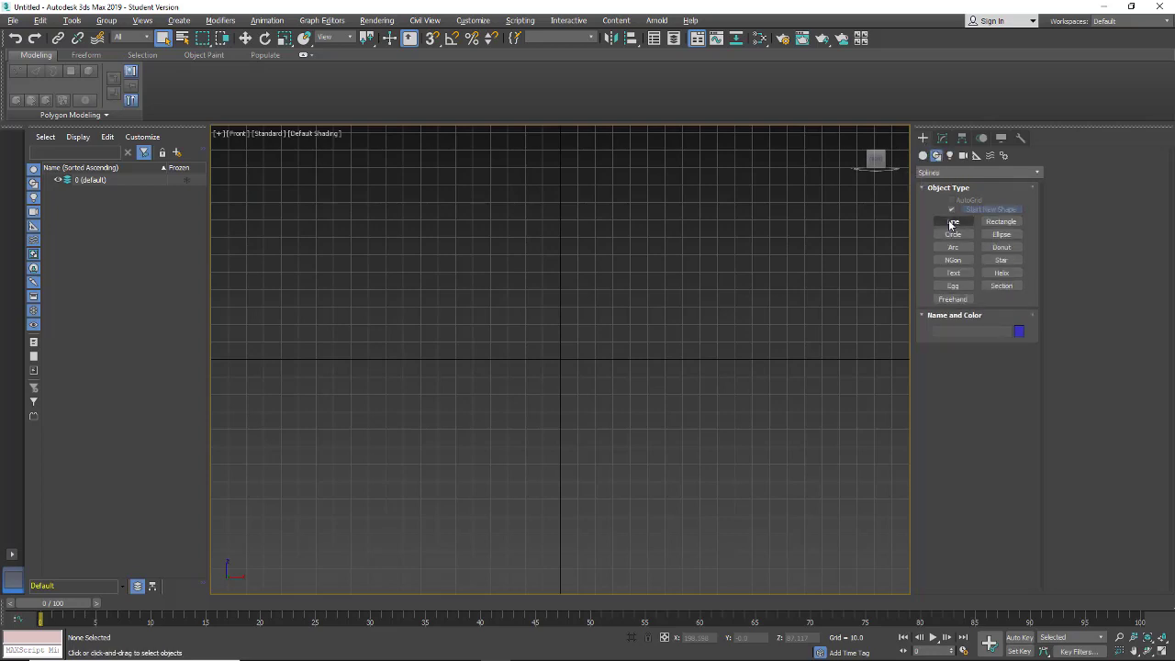
{"action": "left_click", "coordinate": [951, 223]}
{"action": "left_click", "coordinate": [558, 132]}
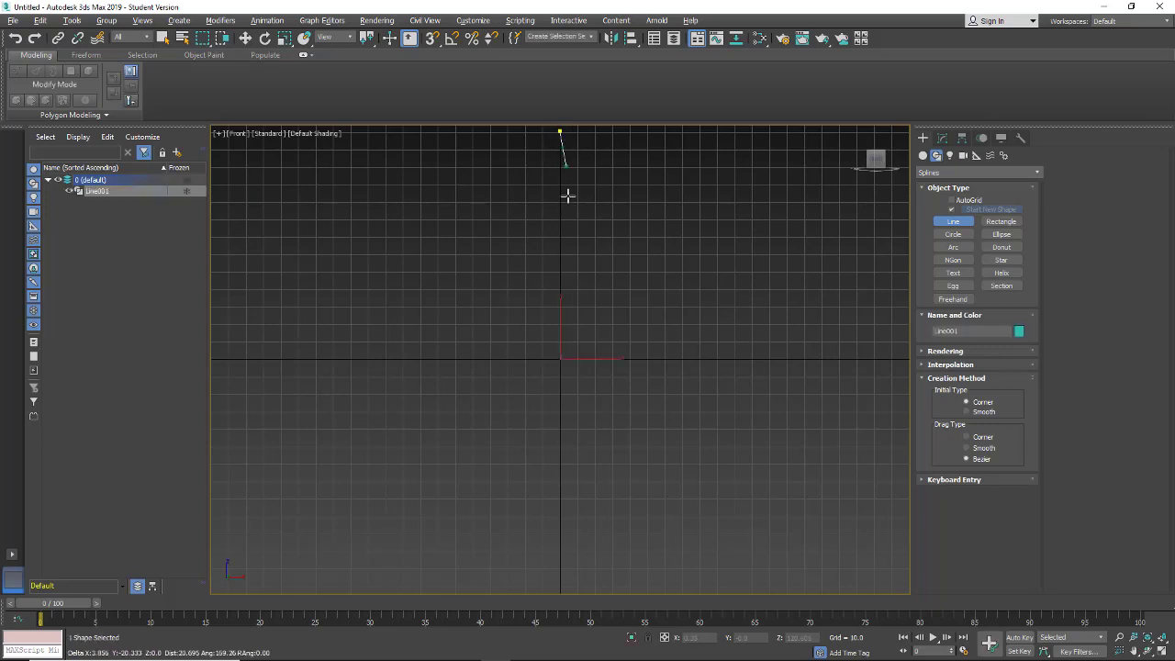
{"action": "left_click", "coordinate": [559, 289]}
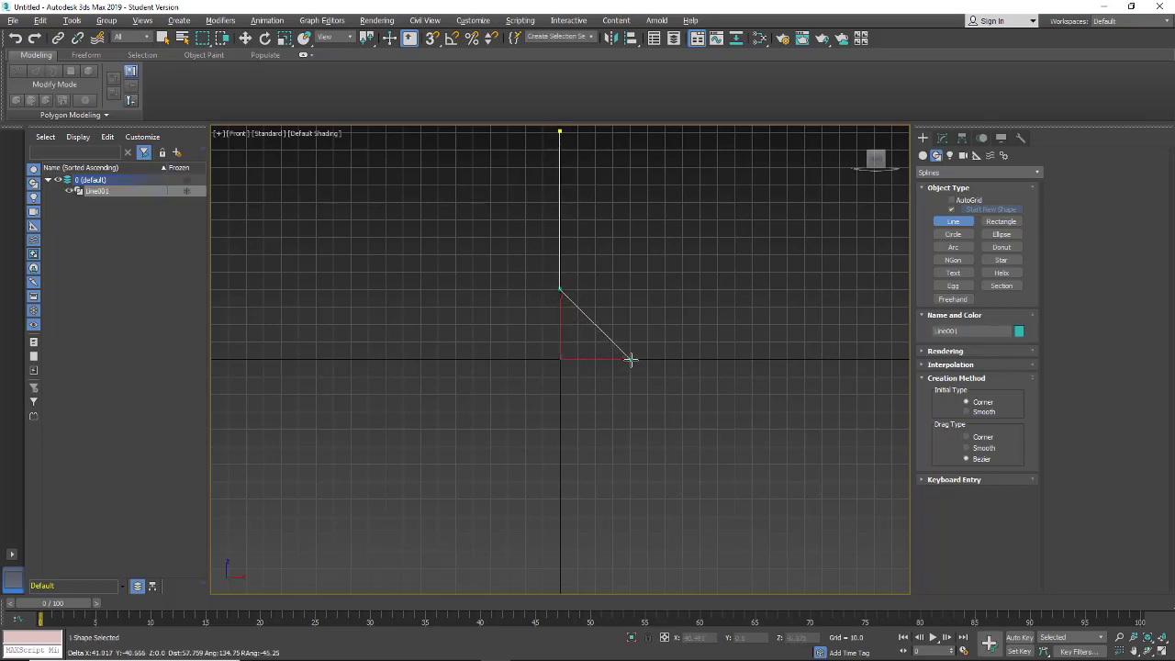
{"action": "left_click_drag", "start_coordinate": [631, 359], "coordinate": [695, 359]}
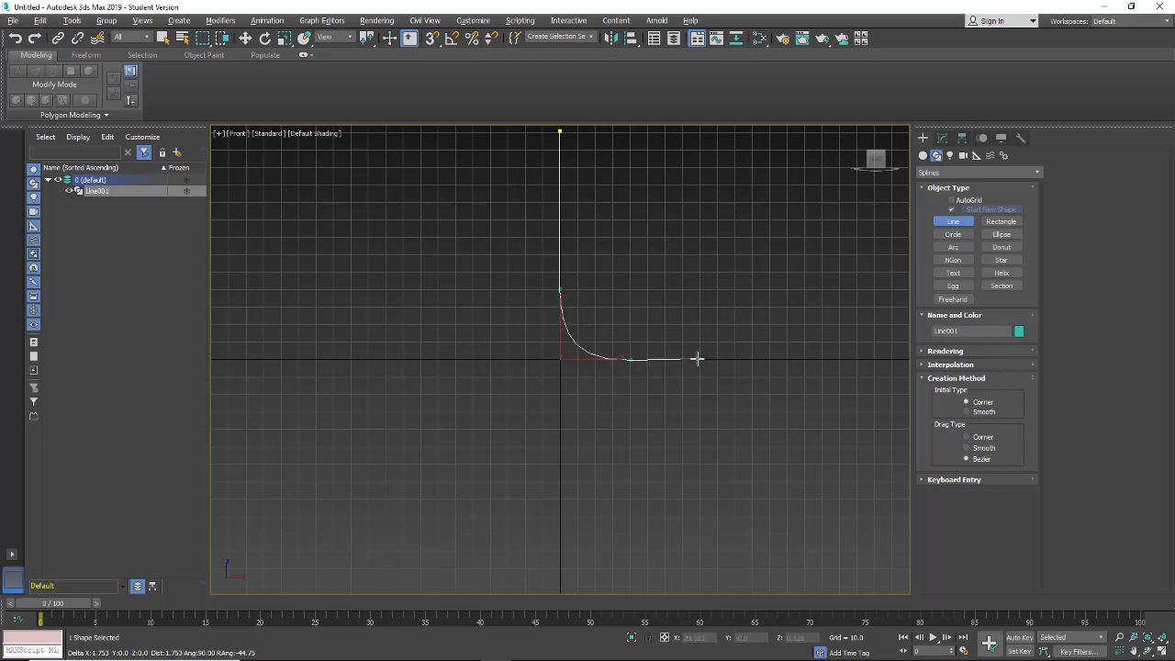
{"action": "left_click", "coordinate": [855, 359]}
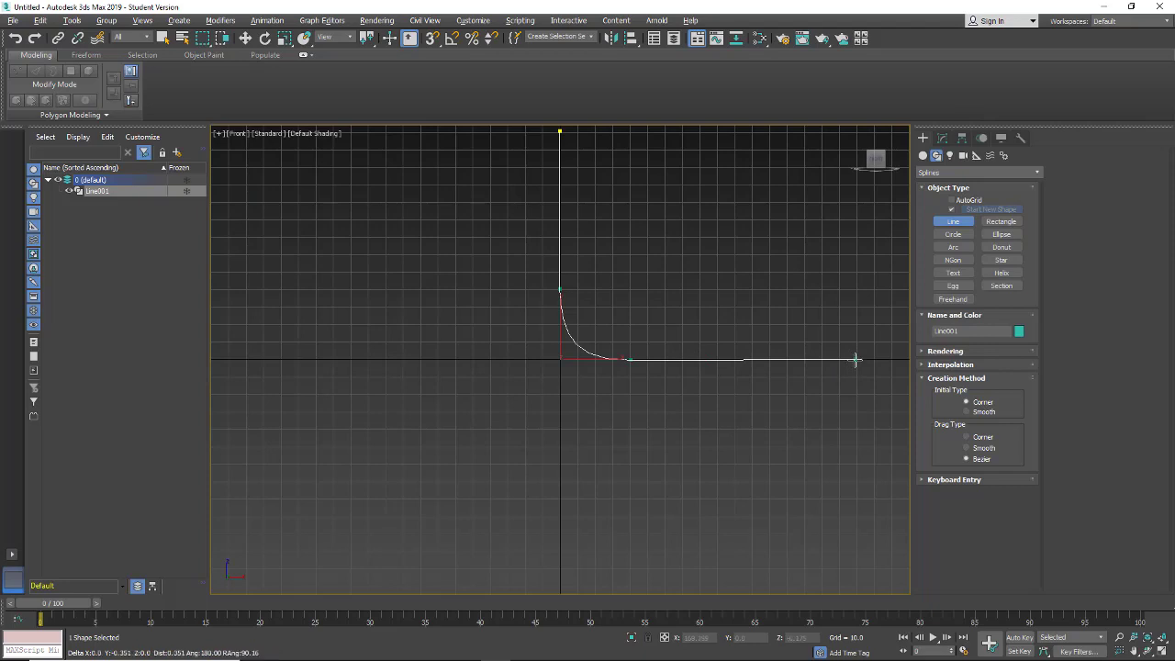
{"action": "right_click", "coordinate": [767, 253]}
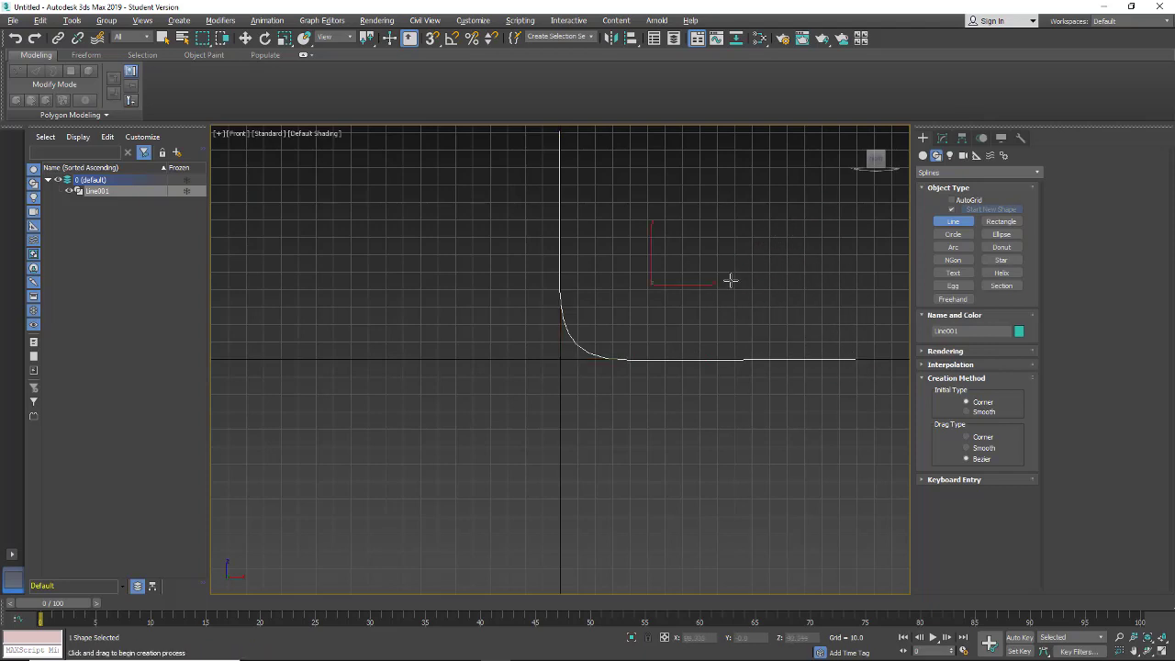
Step: Switch the viewport to Perspective and draw a straight spline on the ground grid, running from near the origin along the Y axis
{"action": "left_click", "coordinate": [238, 134]}
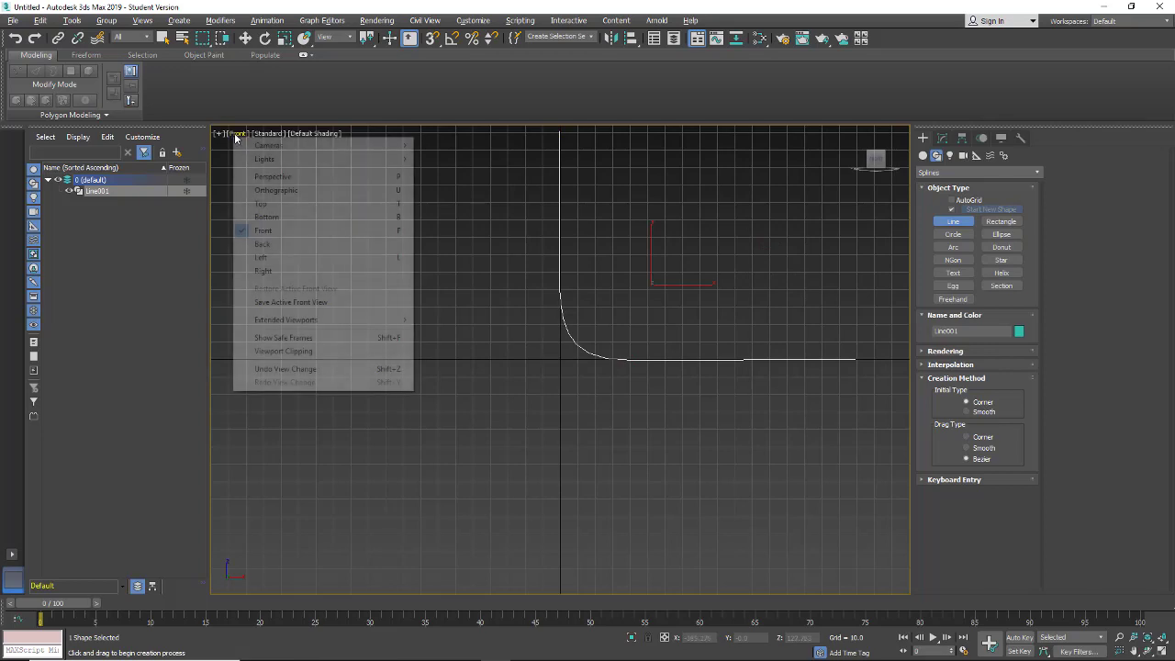
{"action": "left_click", "coordinate": [269, 177]}
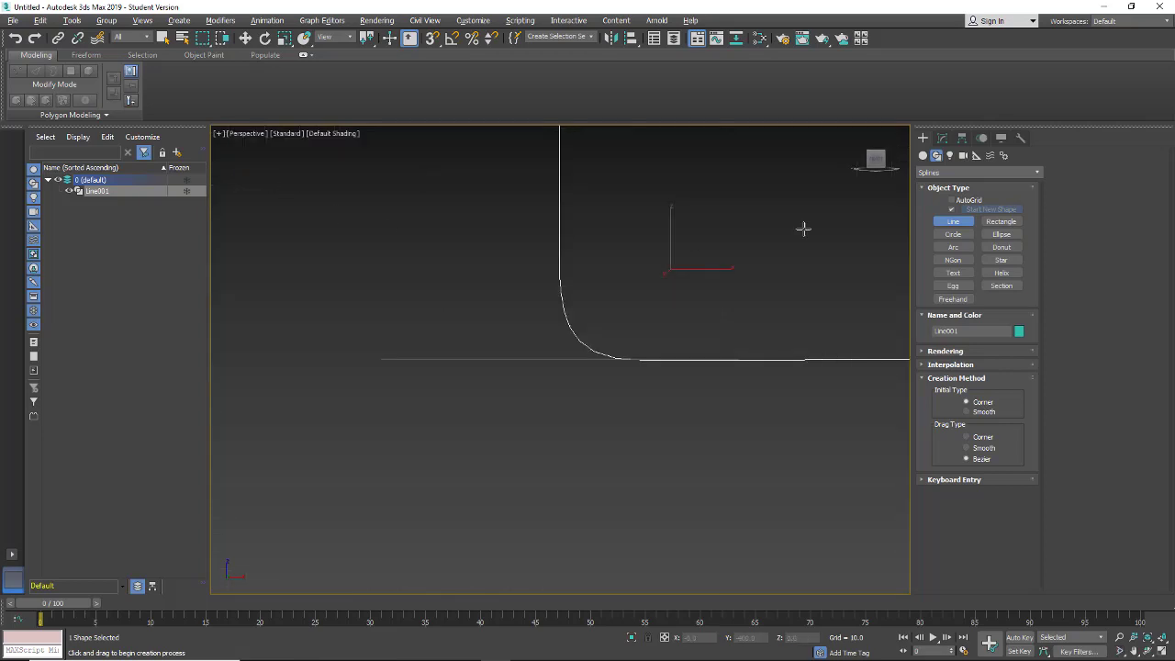
{"action": "middle_click_drag", "start_coordinate": [801, 331], "coordinate": [689, 362], "text": "alt"}
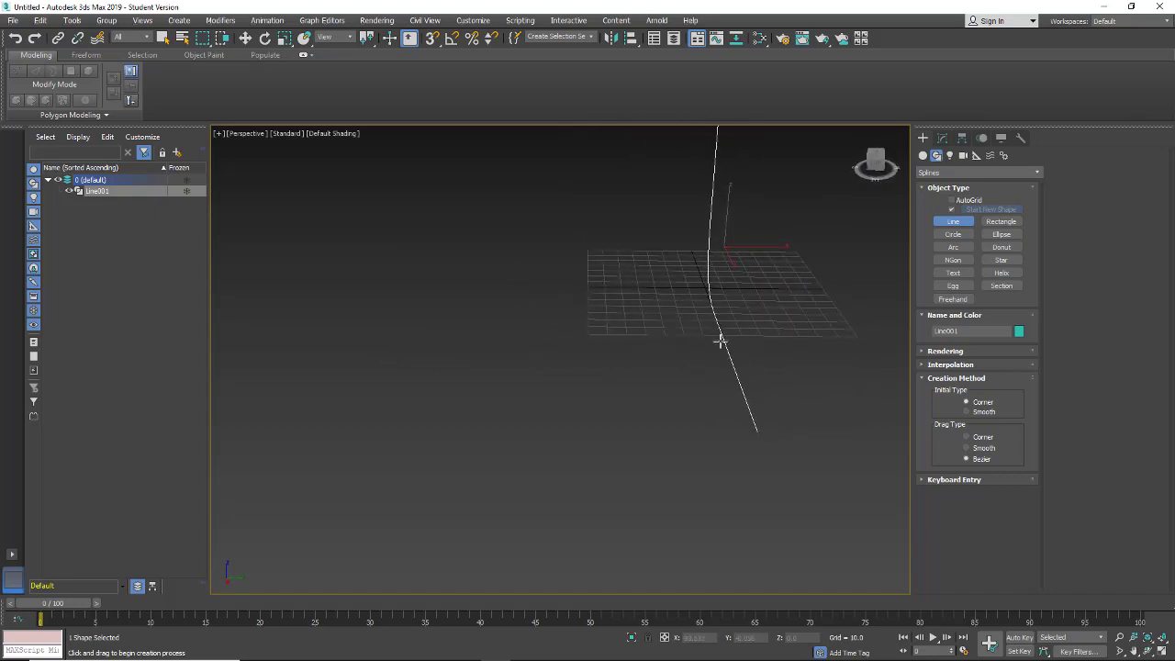
{"action": "middle_click_drag", "start_coordinate": [803, 336], "coordinate": [618, 372], "text": "alt"}
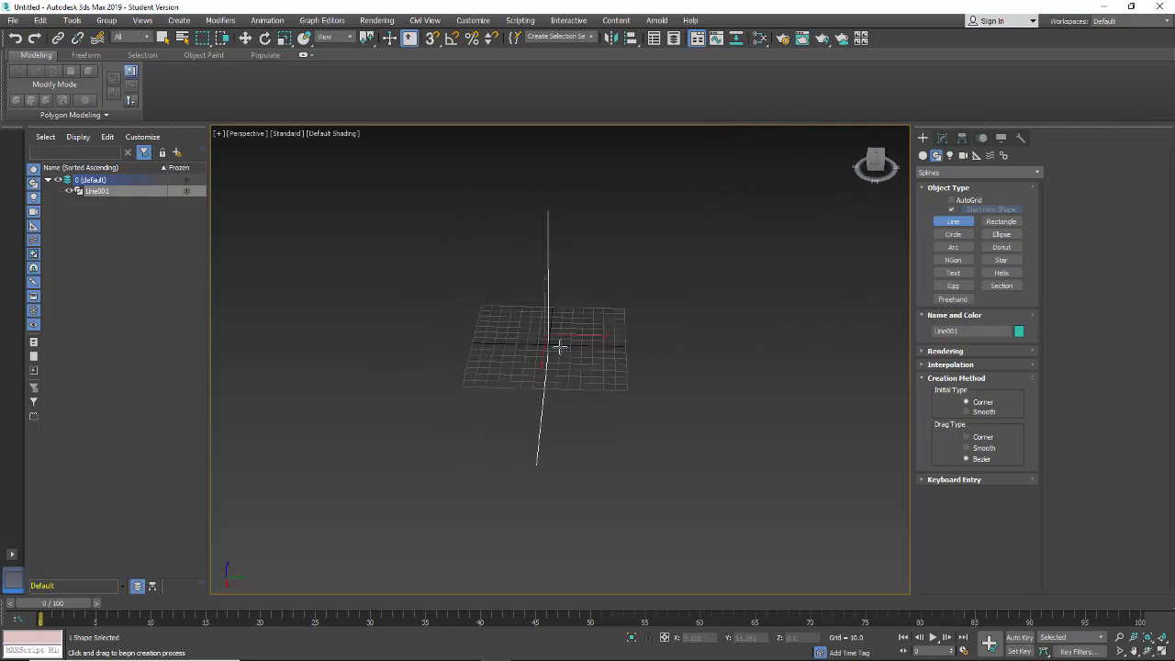
{"action": "left_click", "coordinate": [558, 344]}
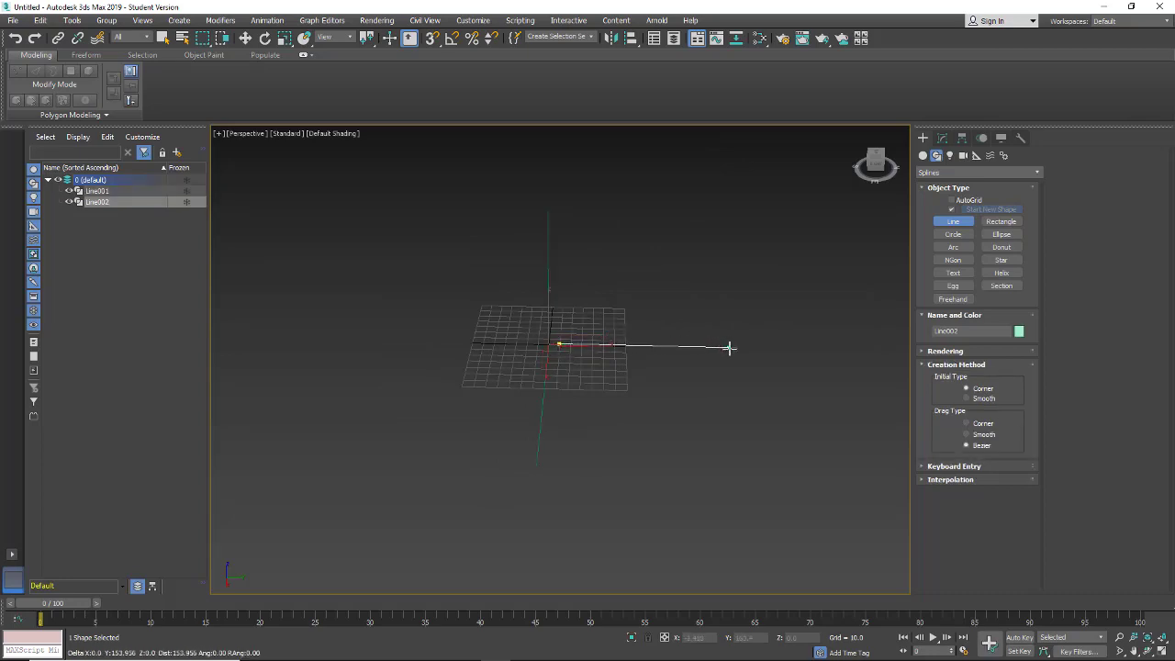
{"action": "left_click", "coordinate": [761, 346]}
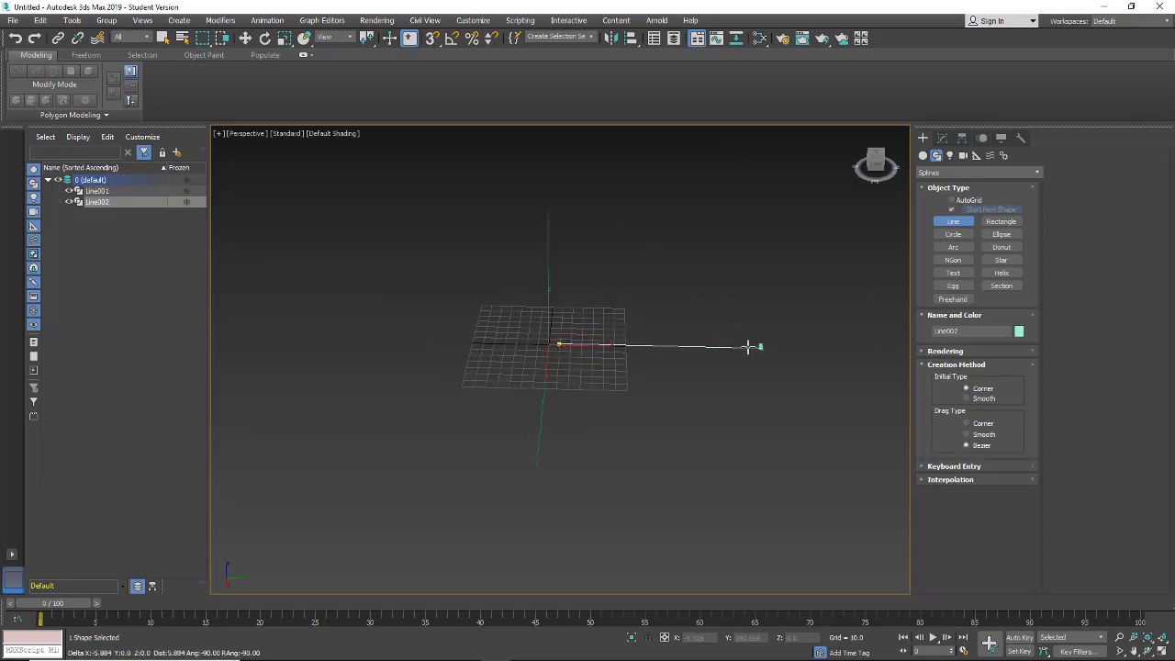
{"action": "right_click", "coordinate": [724, 288]}
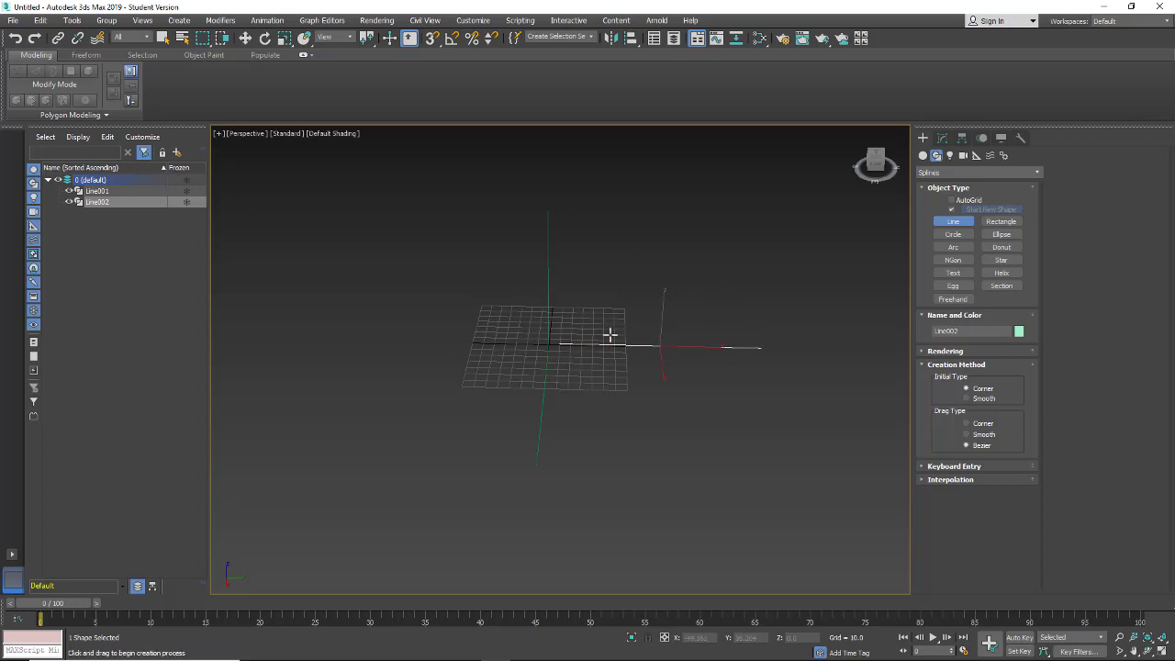
{"action": "middle_click_drag", "start_coordinate": [650, 401], "coordinate": [726, 375], "text": "alt"}
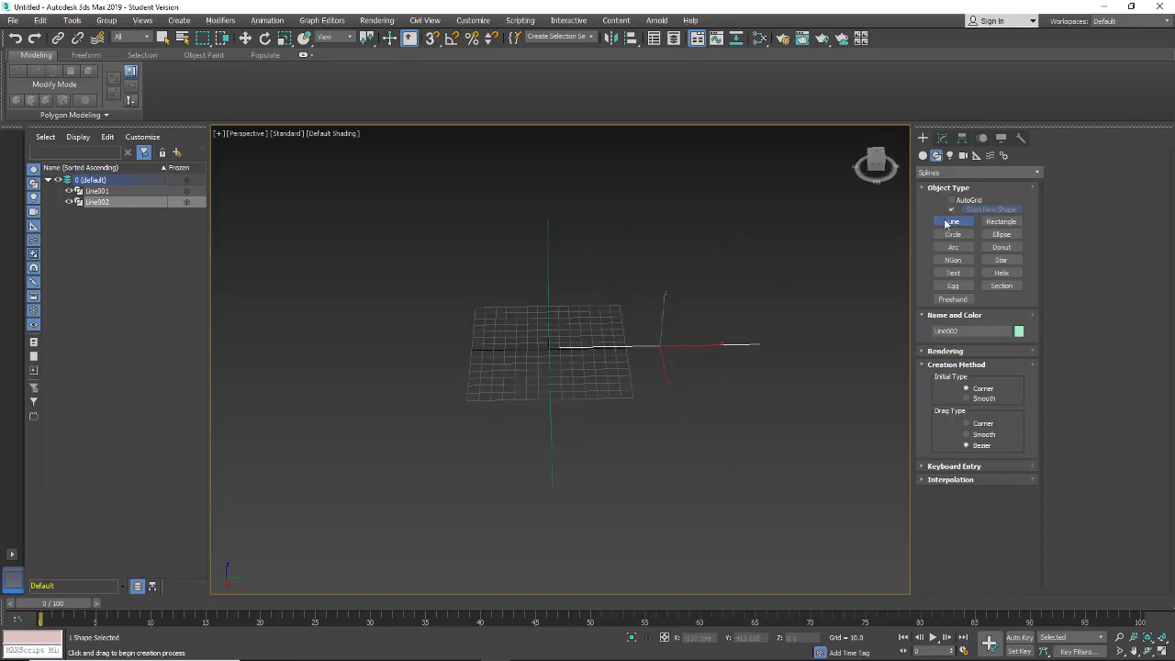
{"action": "right_click", "coordinate": [737, 279]}
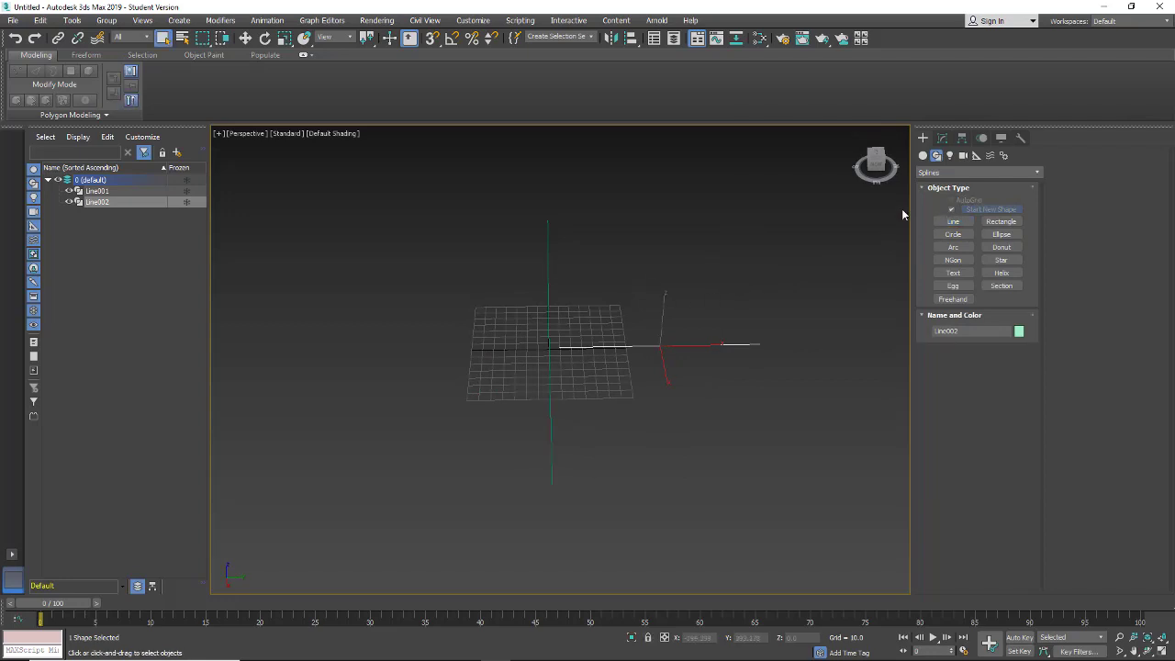
Step: Create a Loft compound object from the straight line as path, picking the L-shaped curved spline as its shape
{"action": "left_click", "coordinate": [923, 157]}
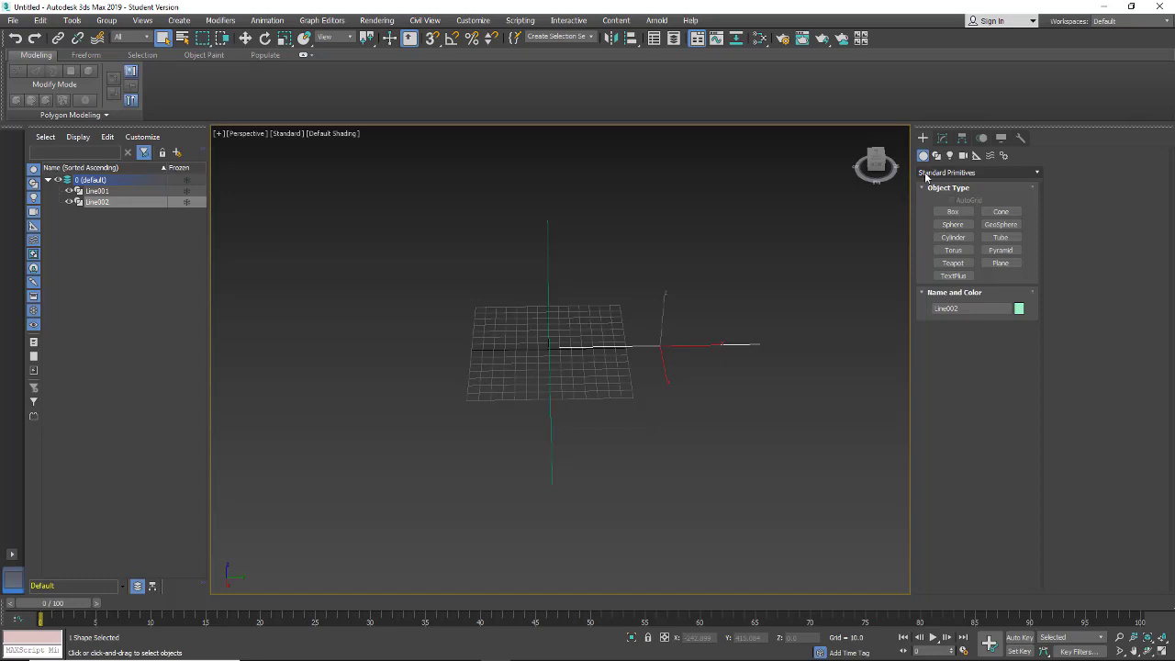
{"action": "left_click", "coordinate": [977, 174]}
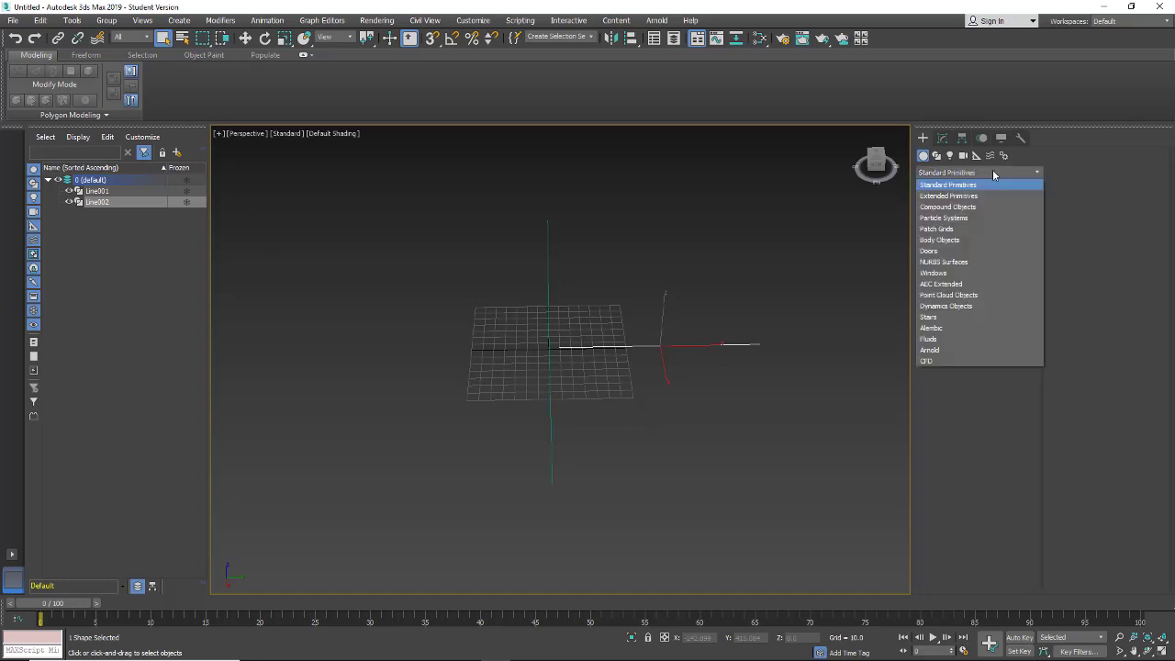
{"action": "left_click", "coordinate": [957, 208]}
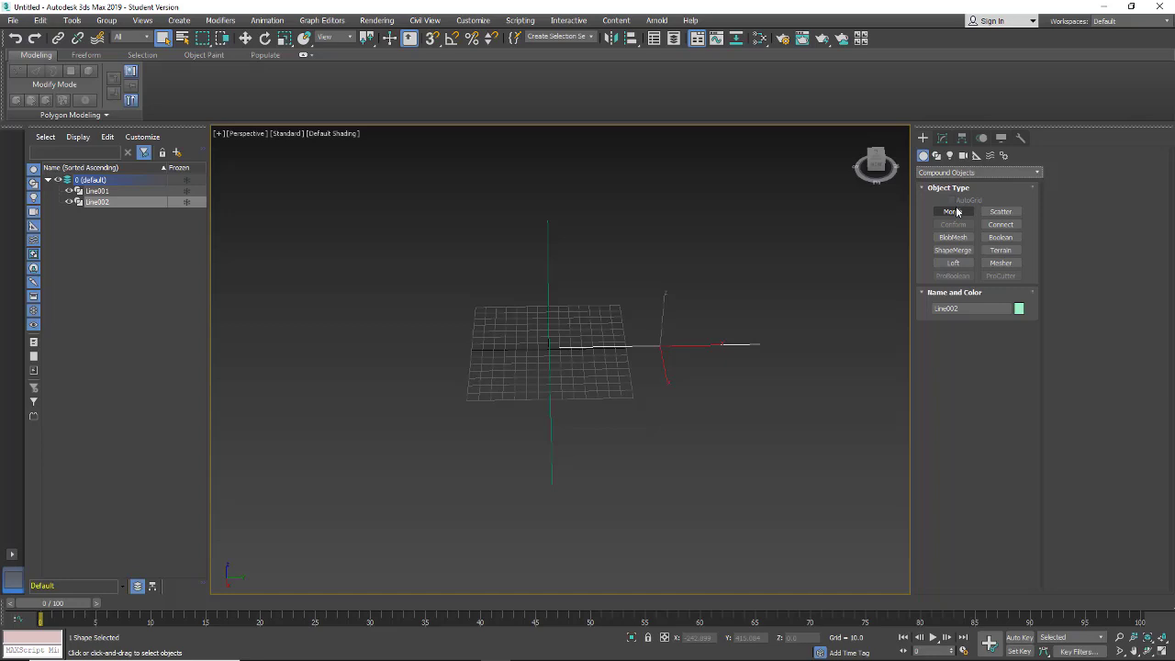
{"action": "left_click", "coordinate": [949, 265]}
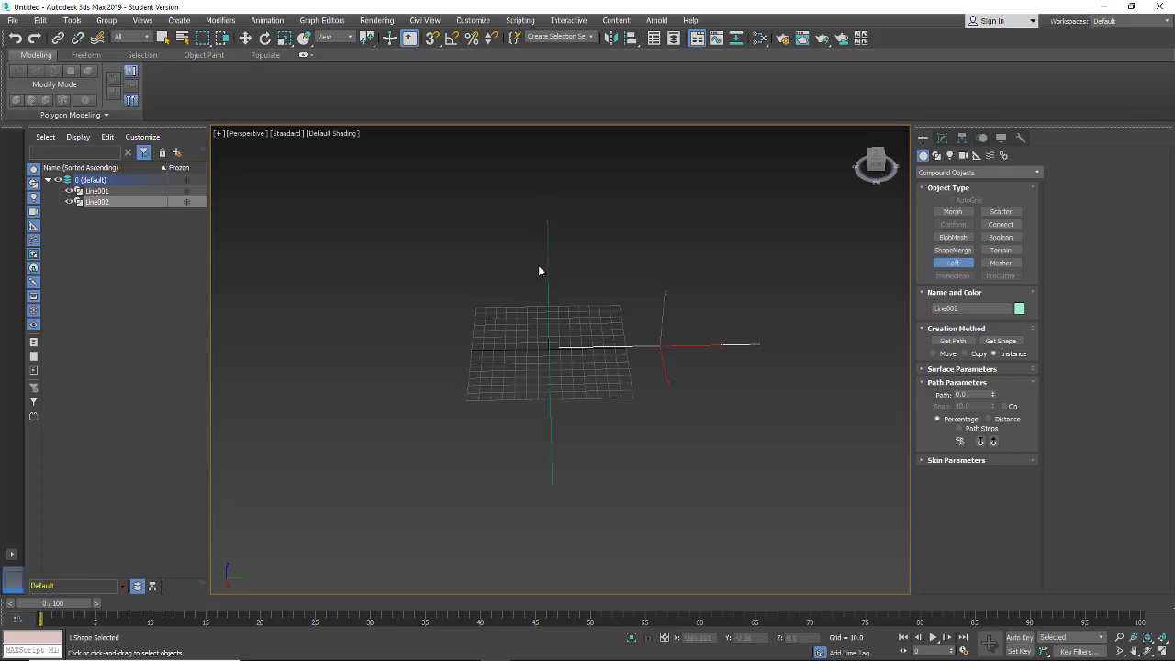
{"action": "middle_click_drag", "start_coordinate": [522, 409], "coordinate": [579, 391], "text": "alt"}
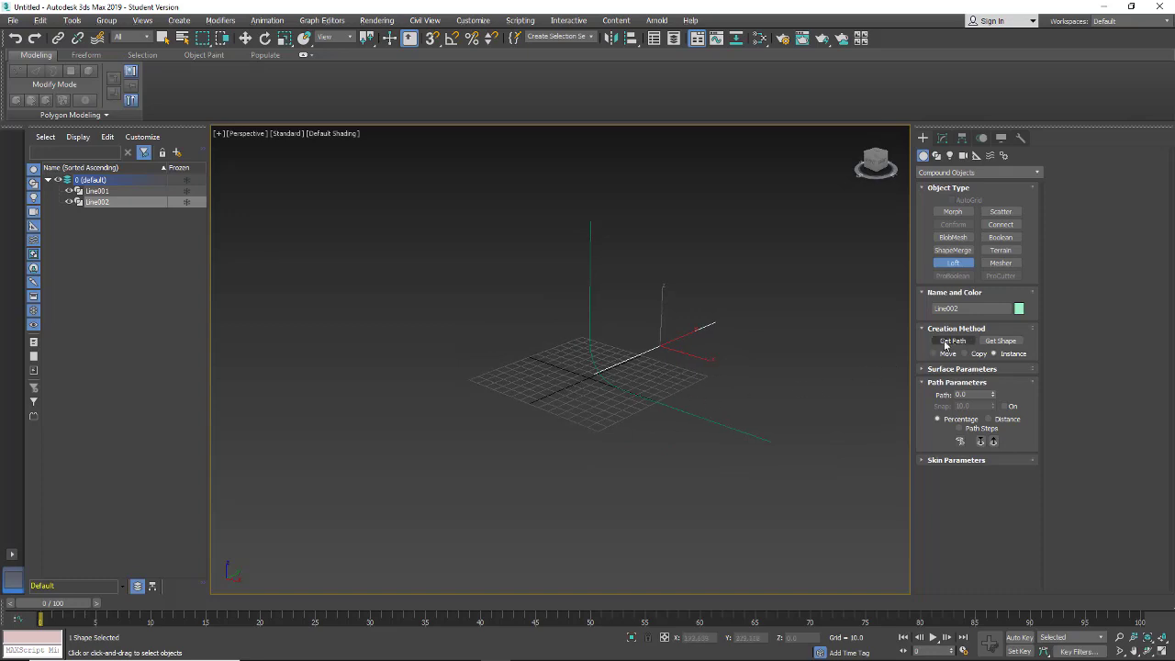
{"action": "left_click", "coordinate": [1001, 344]}
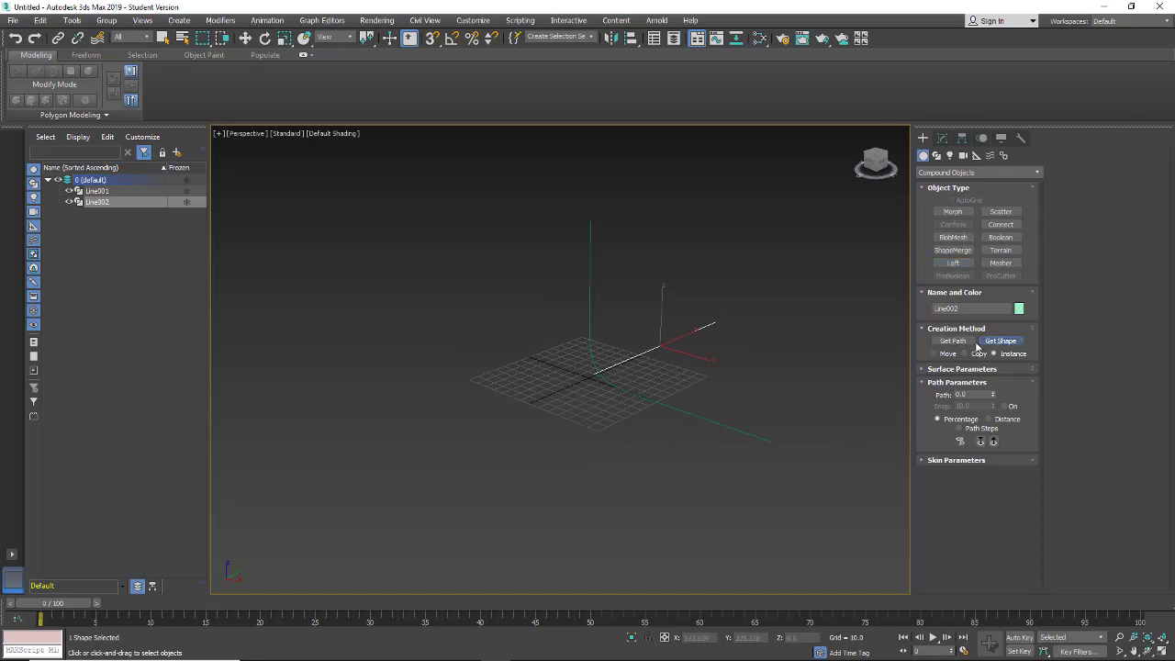
{"action": "left_click", "coordinate": [591, 331]}
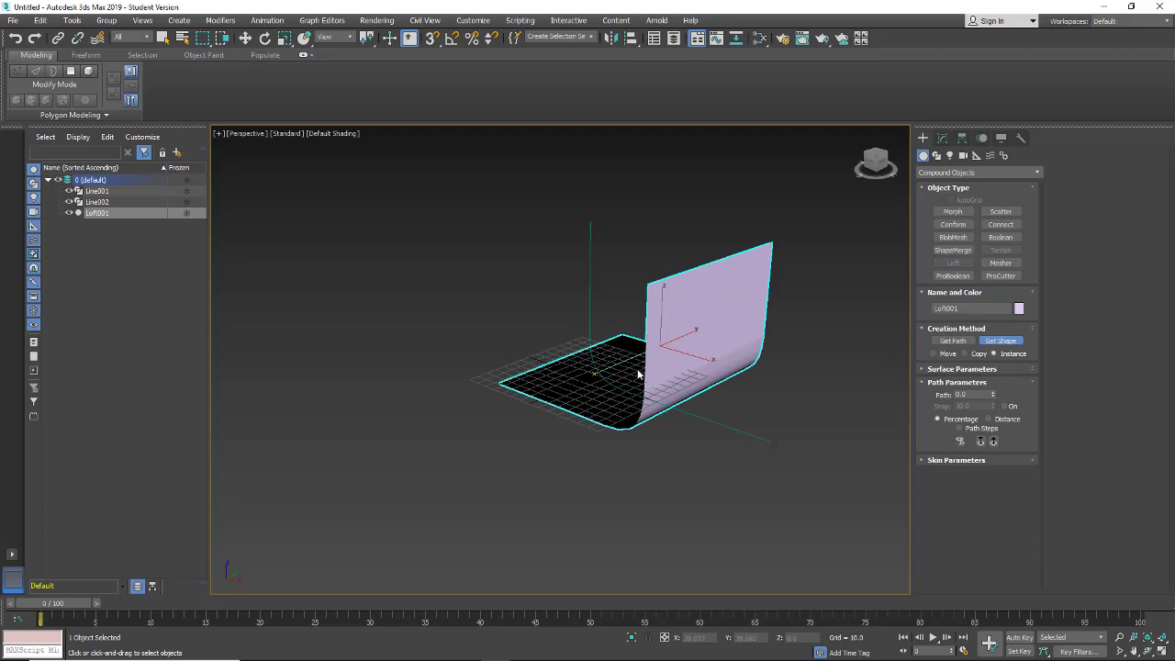
{"action": "middle_click_drag", "start_coordinate": [503, 383], "coordinate": [713, 388], "text": "alt"}
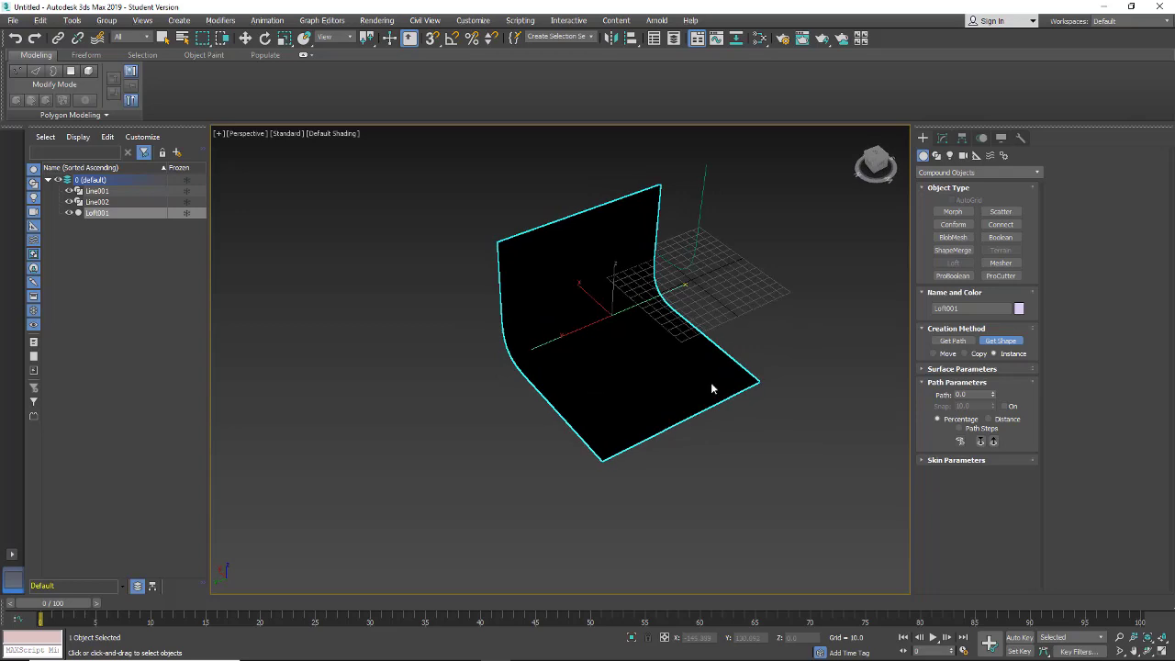
Step: Convert the loft object to an Editable Poly
{"action": "left_click", "coordinate": [943, 139]}
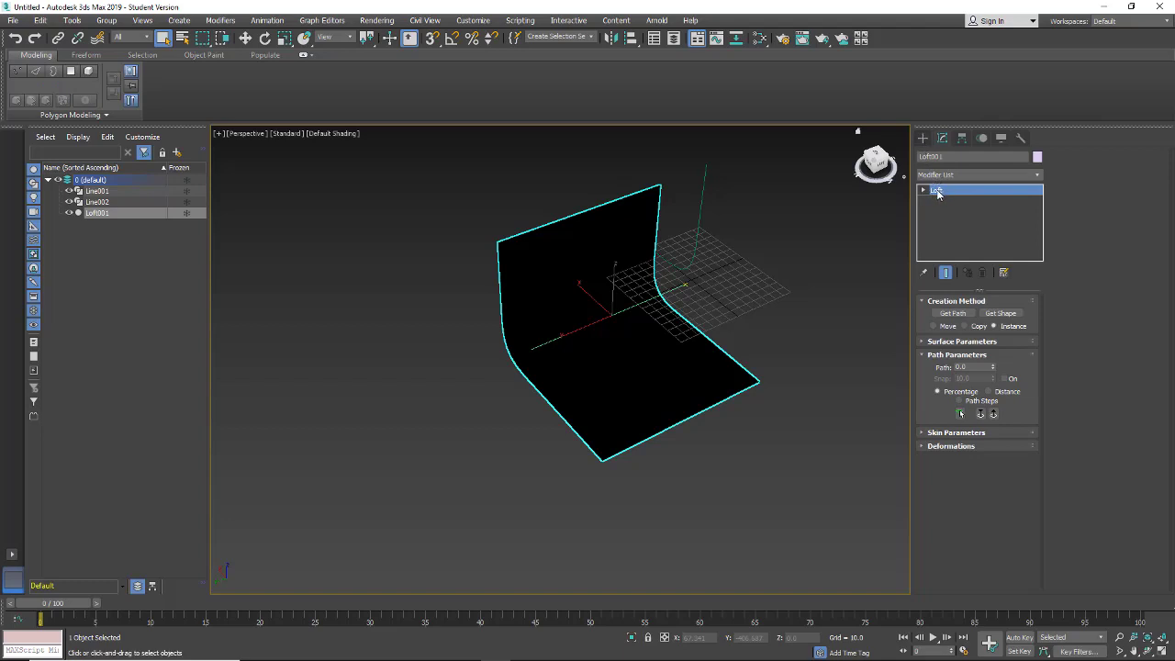
{"action": "right_click", "coordinate": [936, 193]}
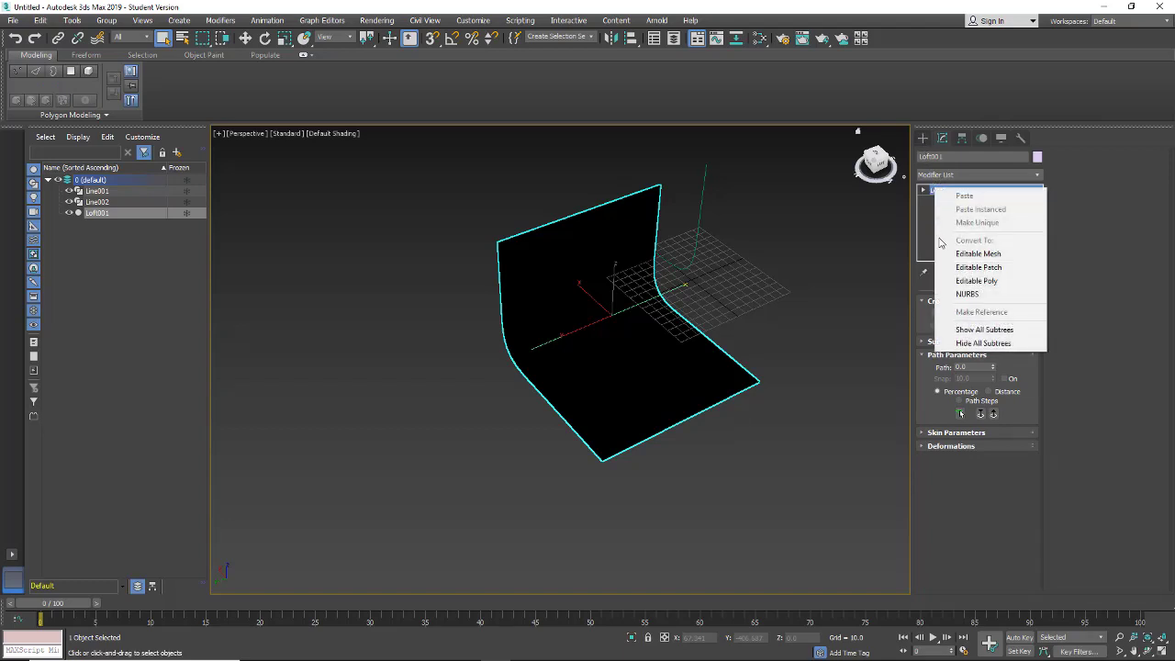
{"action": "left_click", "coordinate": [977, 281]}
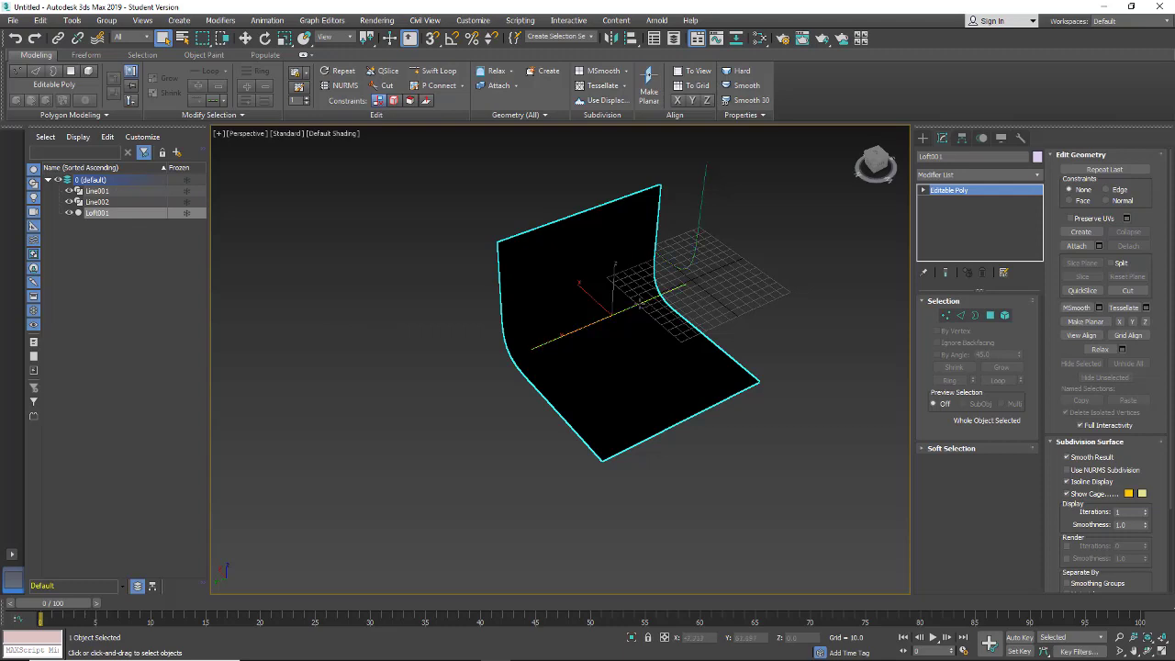
Step: Delete the two source splines, the curved profile and the straight path, keeping only the lofted surface
{"action": "left_click", "coordinate": [695, 246]}
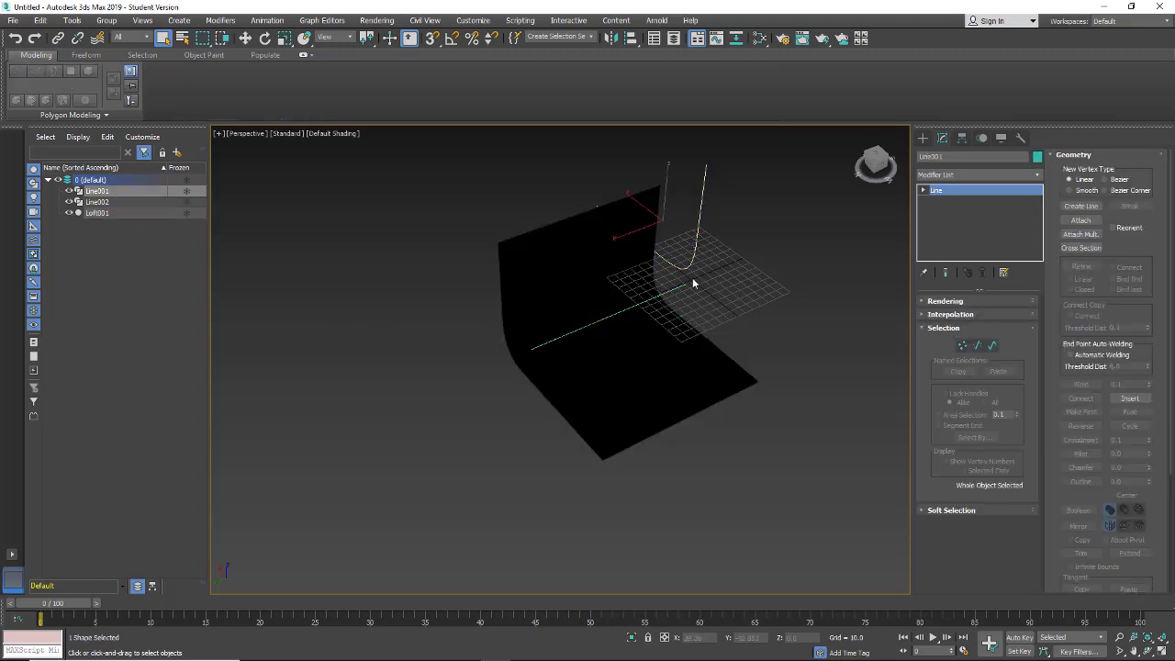
{"action": "key", "text": "Delete"}
{"action": "left_click", "coordinate": [627, 309]}
{"action": "key", "text": "Delete"}
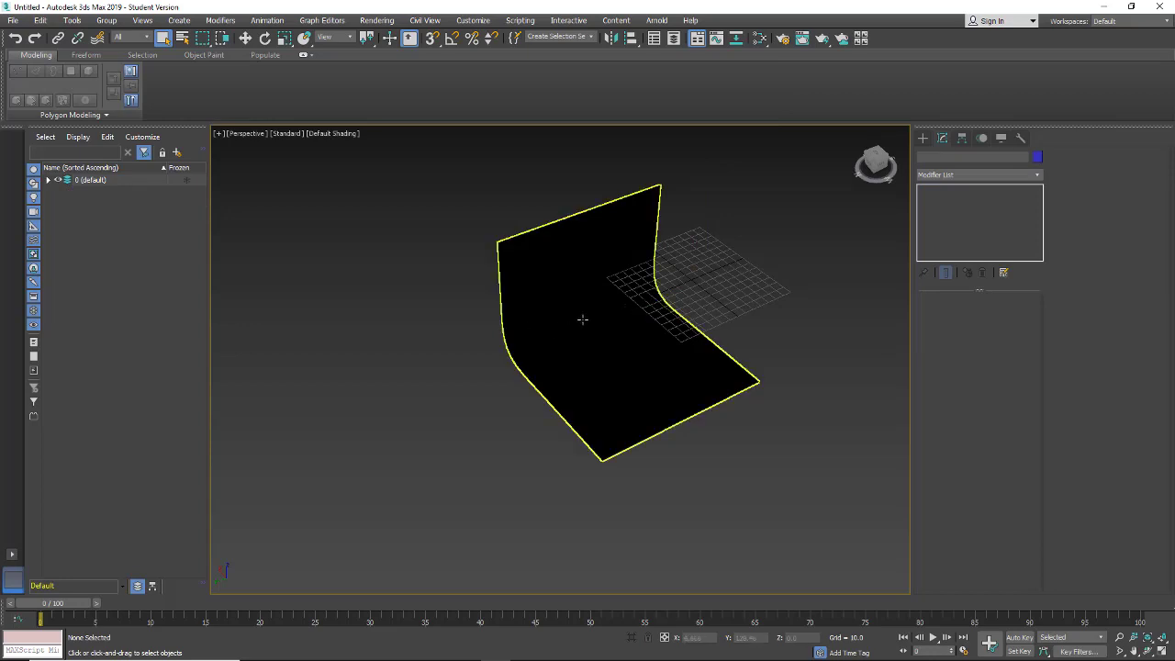
Step: Flip the normals of all polygons on the lofted surface so its inner side faces outward
{"action": "scroll", "coordinate": [581, 318], "scroll_direction": "up", "scroll_amount": 2}
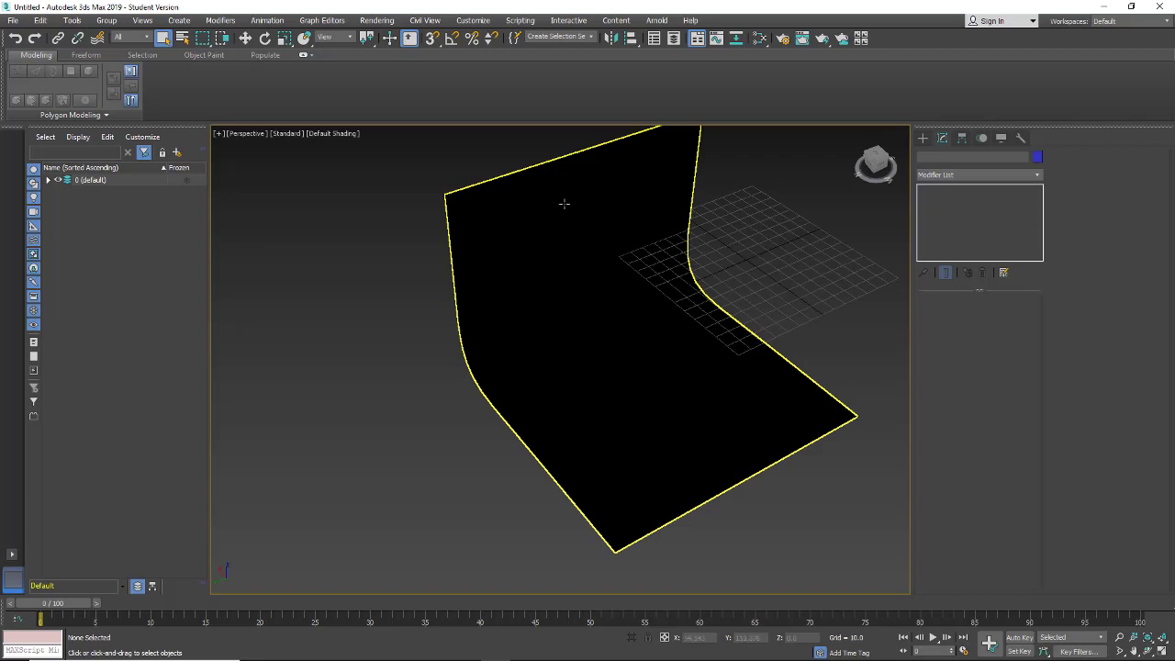
{"action": "middle_click_drag", "start_coordinate": [564, 365], "coordinate": [666, 303], "text": "alt"}
{"action": "scroll", "coordinate": [645, 345], "scroll_direction": "up", "scroll_amount": 2}
{"action": "middle_click_drag", "start_coordinate": [645, 344], "coordinate": [511, 391], "text": "alt"}
{"action": "scroll", "coordinate": [566, 377], "scroll_direction": "down", "scroll_amount": 4}
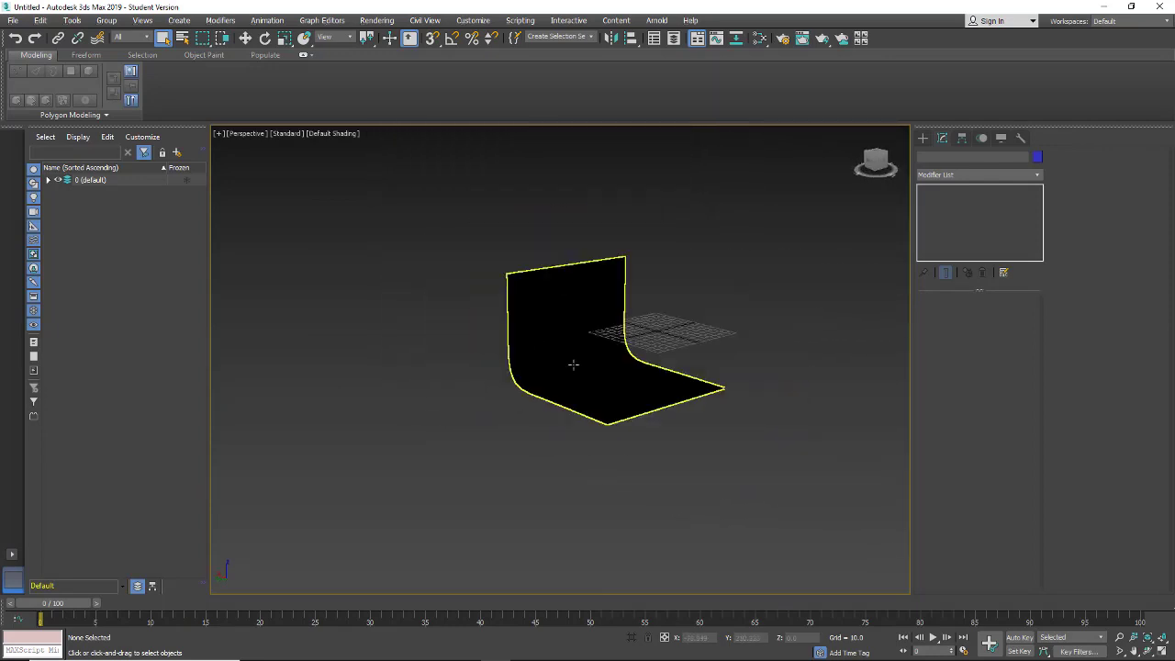
{"action": "left_click_drag", "start_coordinate": [437, 211], "coordinate": [733, 439]}
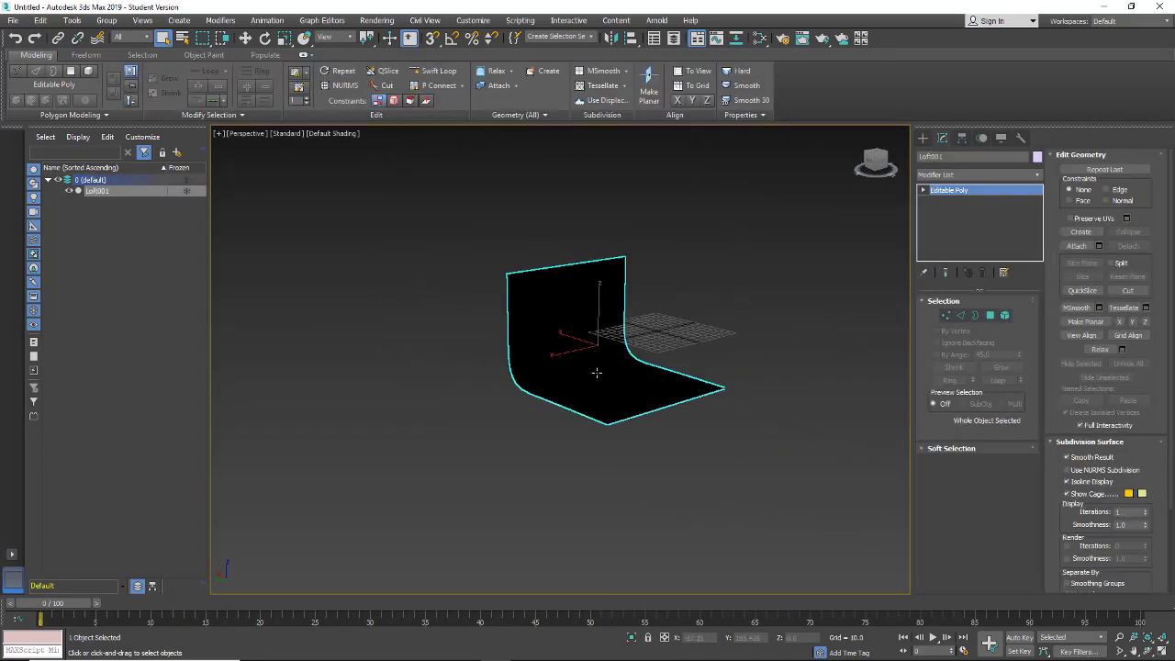
{"action": "left_click", "coordinate": [991, 317]}
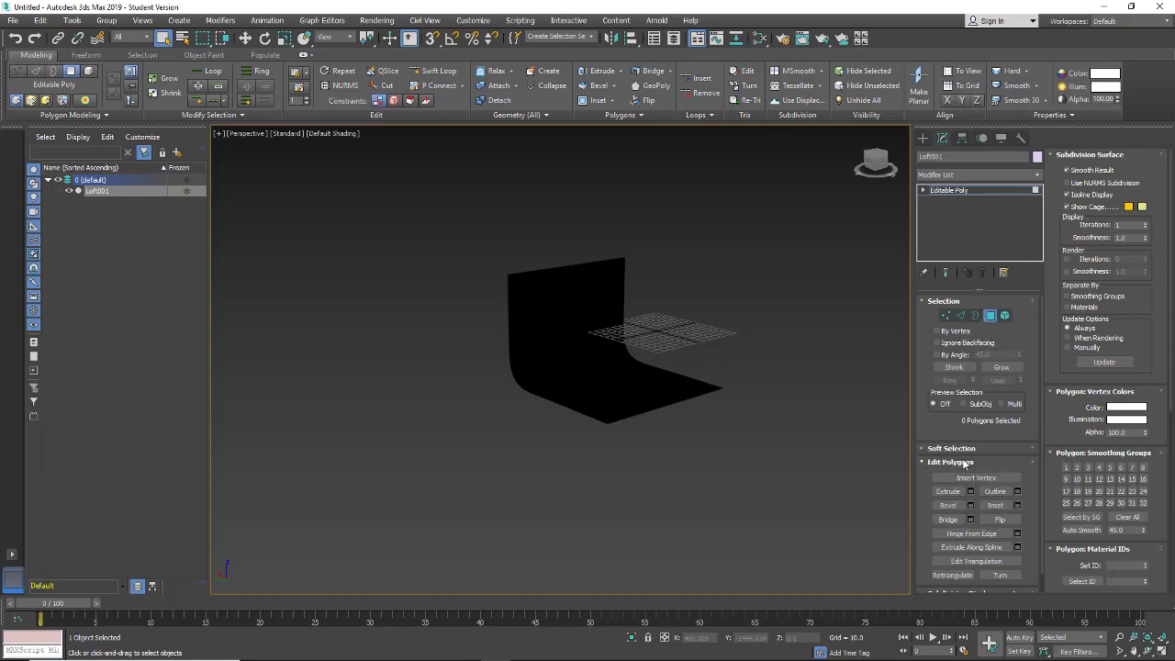
{"action": "left_click", "coordinate": [1002, 517]}
{"action": "key", "text": "ctrl+a"}
{"action": "left_click", "coordinate": [999, 518]}
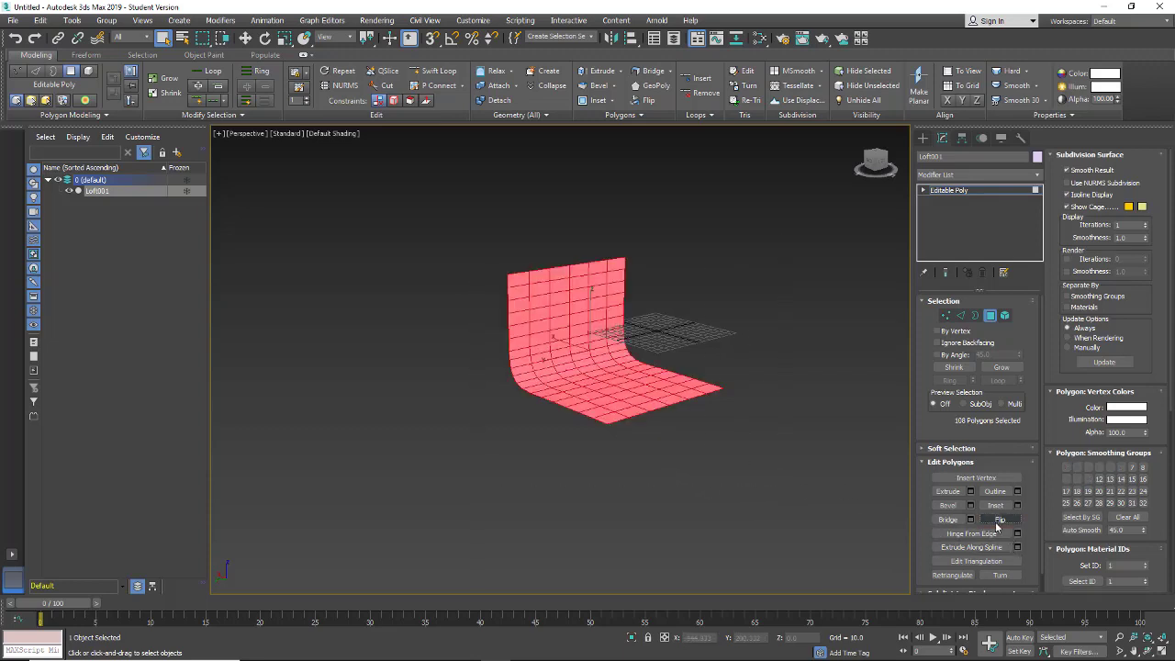
{"action": "left_click", "coordinate": [526, 427]}
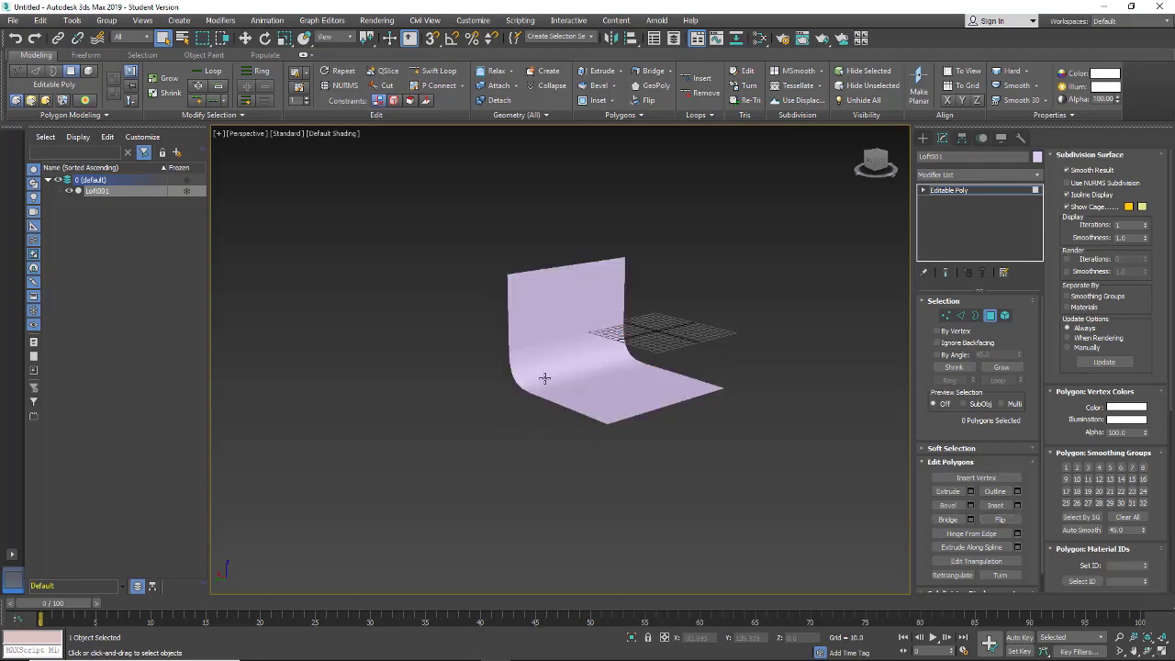
{"action": "middle_click_drag", "start_coordinate": [533, 404], "coordinate": [567, 392], "text": "alt"}
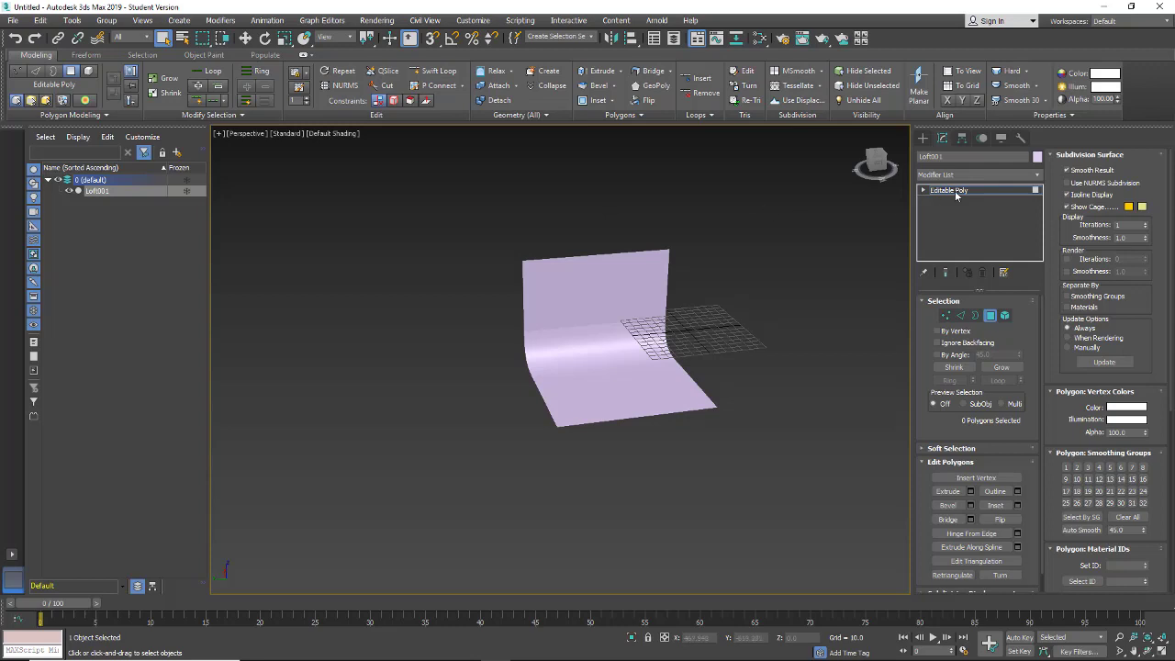
Step: Leave polygon editing and move the backdrop upward and across the grid to about X 47, Y 18, Z 44
{"action": "left_click", "coordinate": [955, 191]}
{"action": "left_click", "coordinate": [245, 39]}
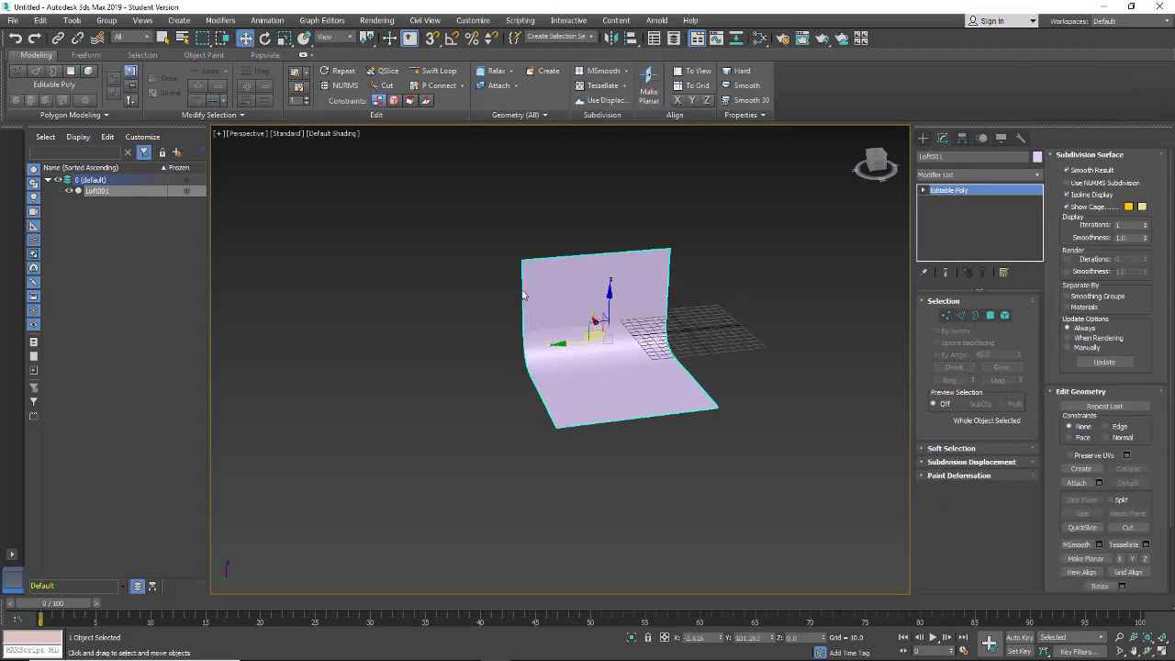
{"action": "mouse_move", "coordinate": [614, 294]}
{"action": "left_mouse_down"}
{"action": "mouse_move", "coordinate": [614, 257]}
{"action": "mouse_move", "coordinate": [615, 274]}
{"action": "left_mouse_up"}
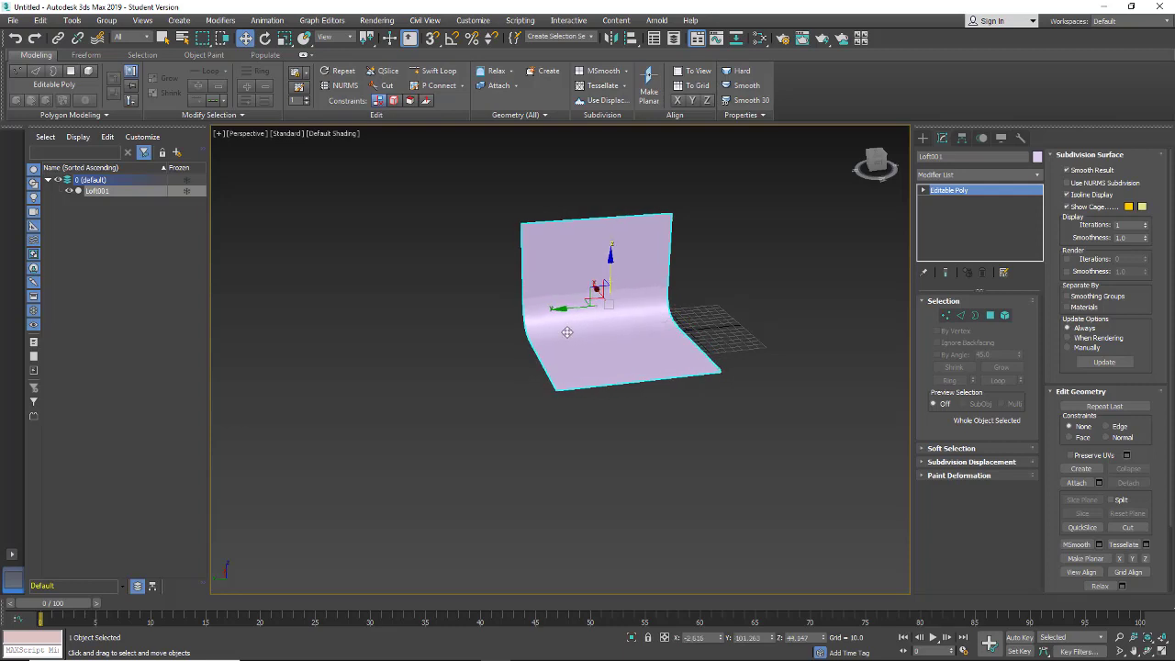
{"action": "left_click_drag", "start_coordinate": [562, 310], "coordinate": [631, 300]}
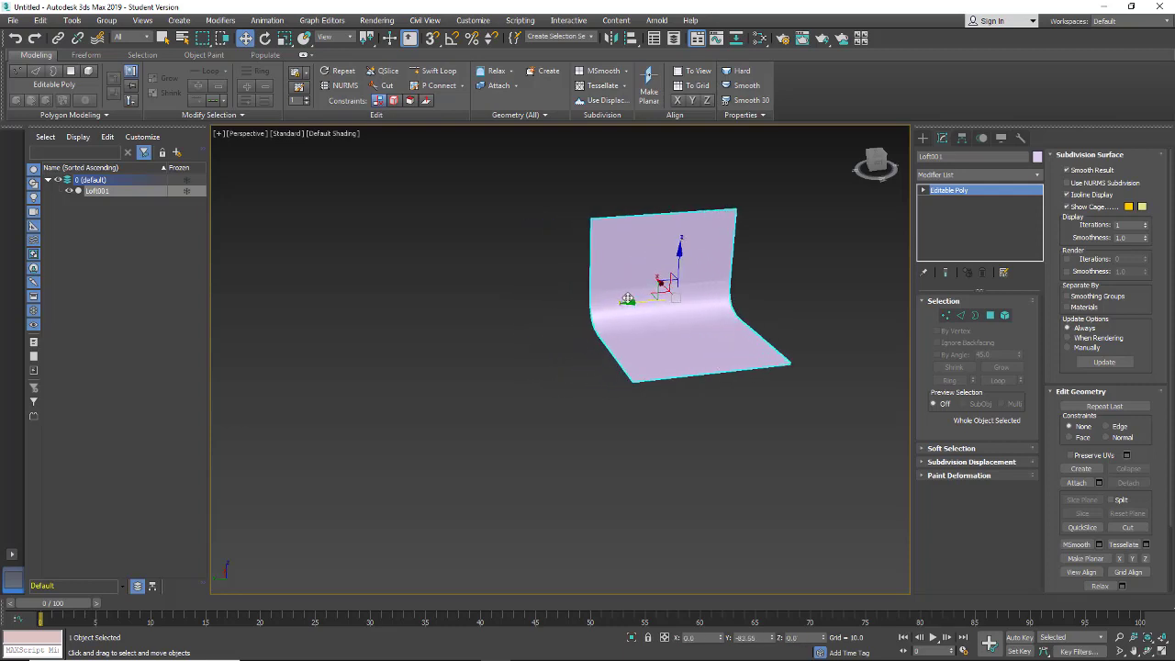
{"action": "middle_click_drag", "start_coordinate": [589, 395], "coordinate": [689, 400], "text": "alt"}
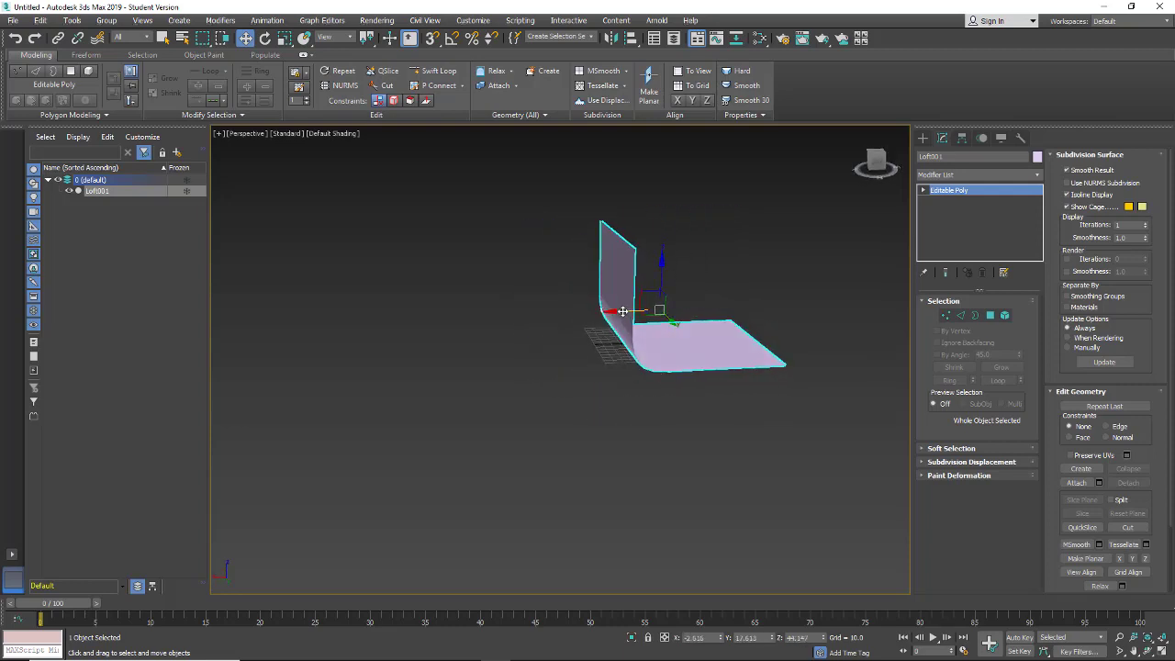
{"action": "left_click_drag", "start_coordinate": [660, 371], "coordinate": [617, 370]}
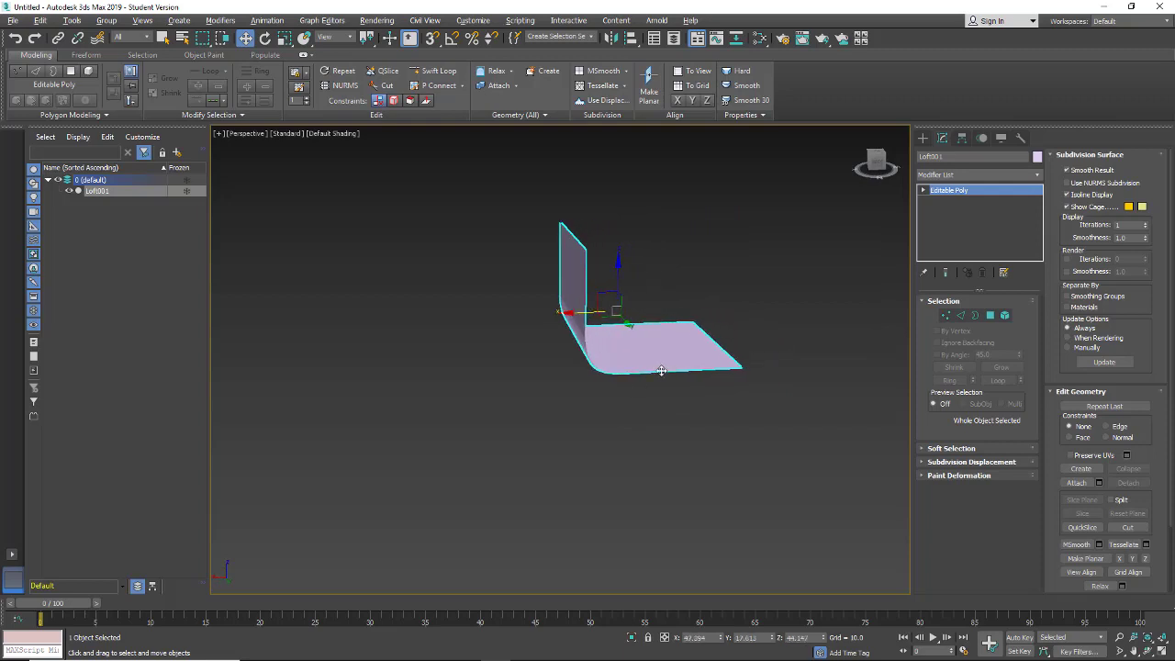
Step: Set the backdrop's object color to white
{"action": "mouse_move", "coordinate": [656, 370]}
{"action": "middle_mouse_down", "text": "alt"}
{"action": "mouse_move", "coordinate": [542, 386]}
{"action": "mouse_move", "coordinate": [645, 389]}
{"action": "mouse_move", "coordinate": [661, 349]}
{"action": "middle_mouse_up", "text": "alt"}
{"action": "scroll", "coordinate": [645, 388], "scroll_direction": "up", "scroll_amount": 3}
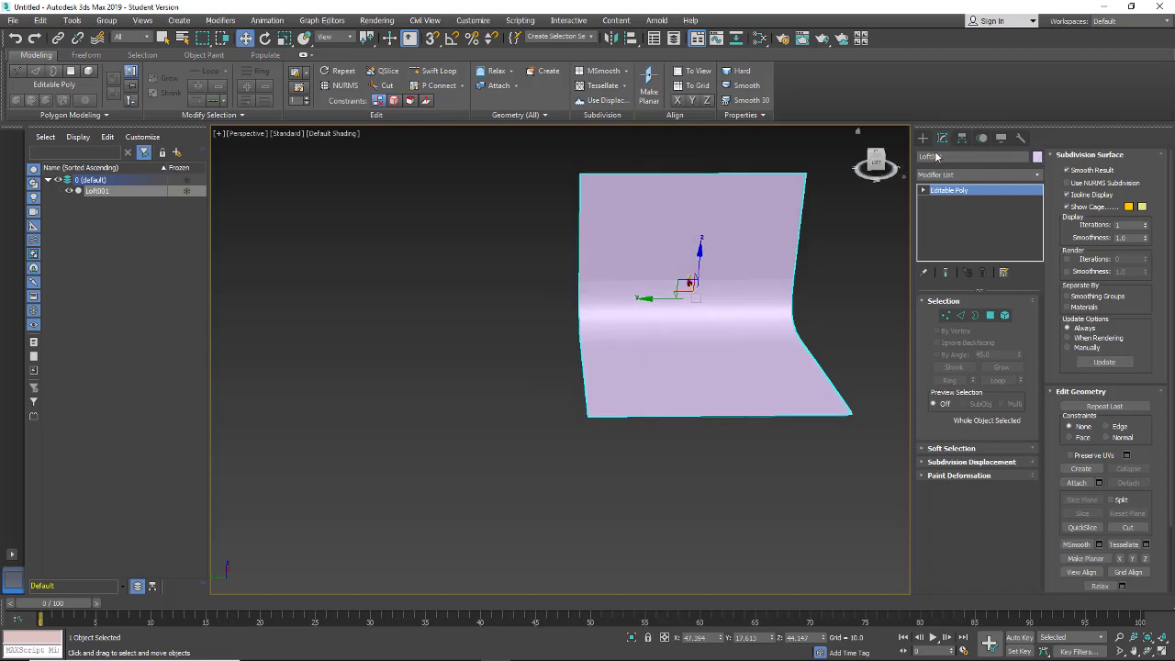
{"action": "left_click", "coordinate": [1036, 157]}
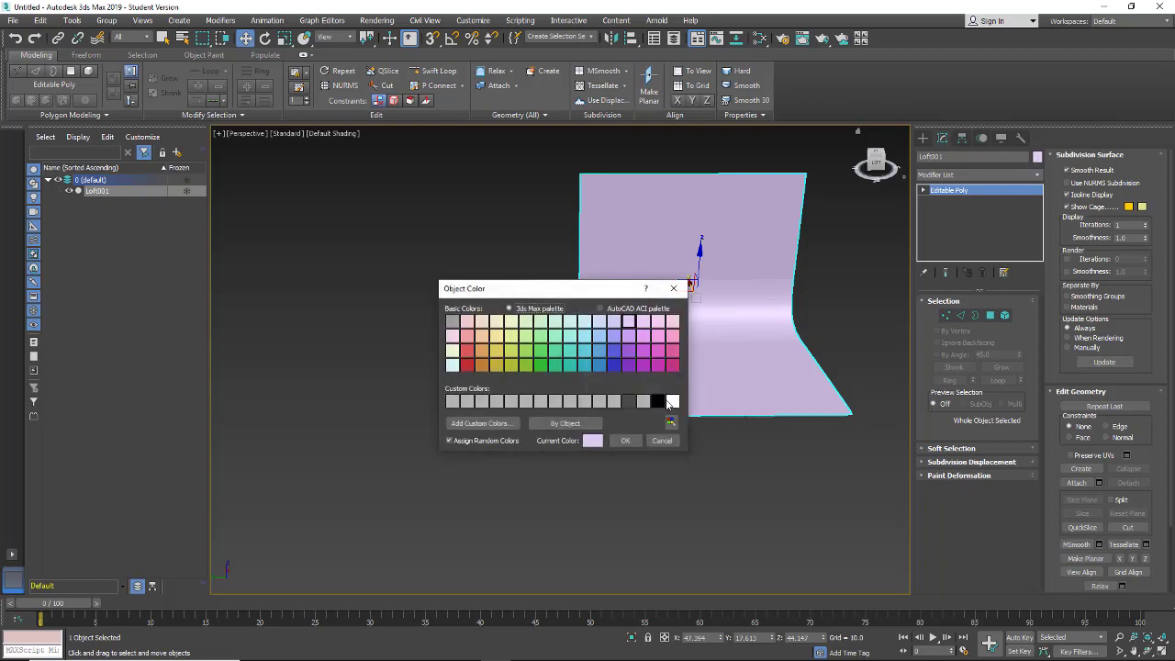
{"action": "left_click", "coordinate": [672, 402]}
{"action": "left_click", "coordinate": [624, 442]}
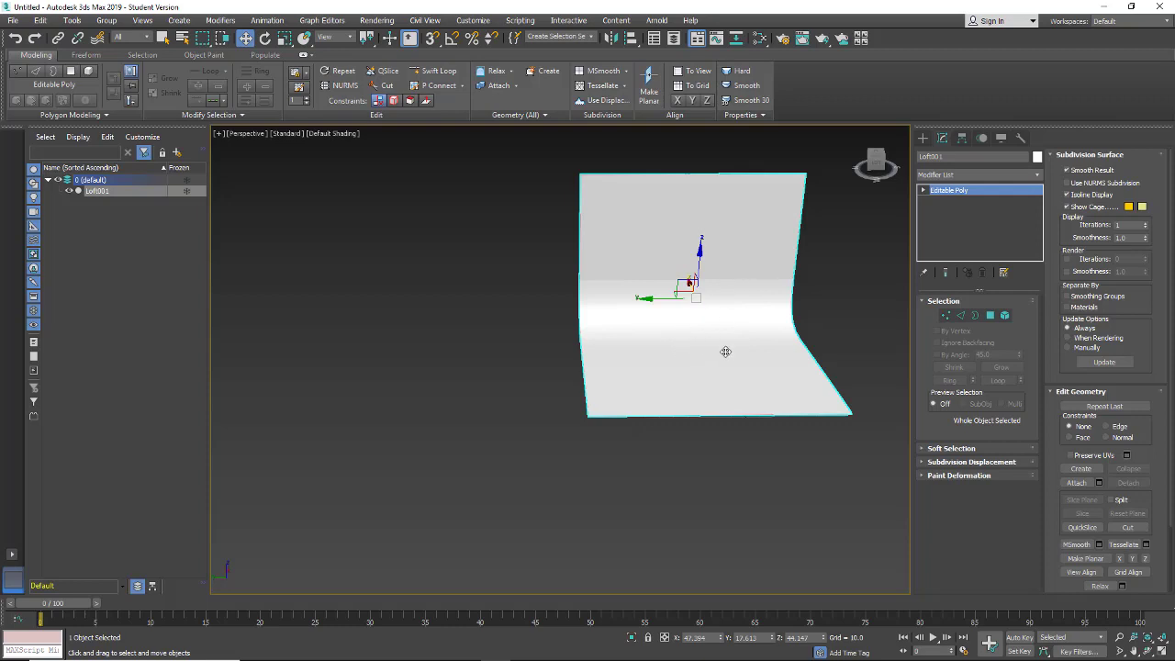
Step: Create a sphere on one side of the backdrop floor and a teapot of about radius 28 on the other side
{"action": "left_click", "coordinate": [923, 138]}
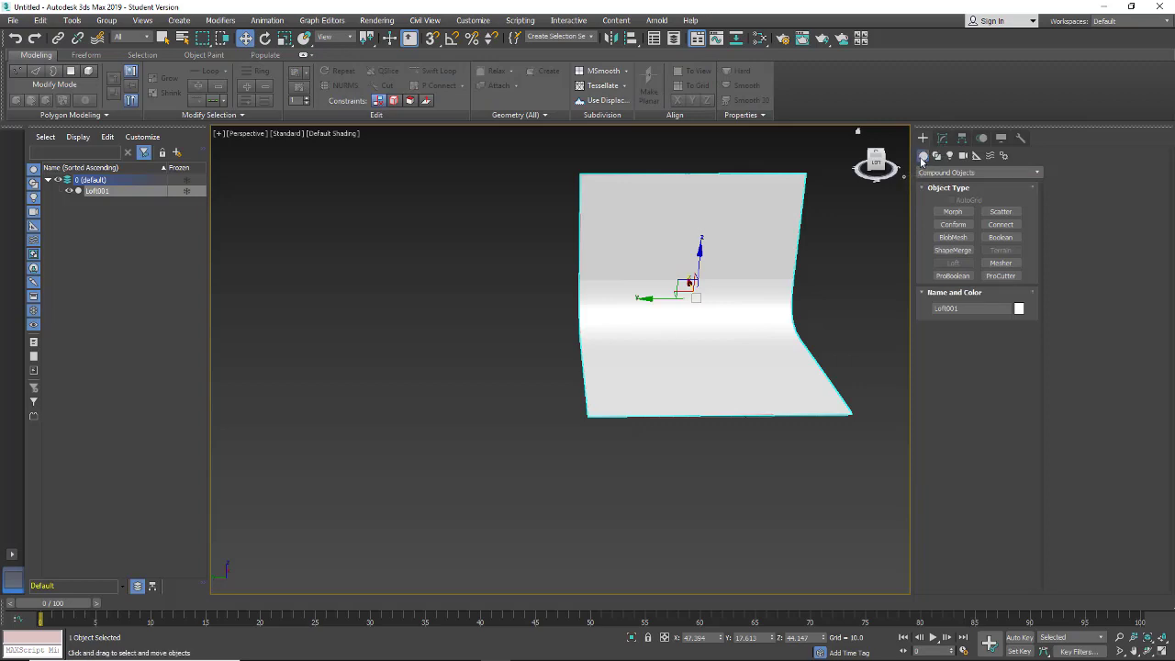
{"action": "left_click", "coordinate": [940, 173]}
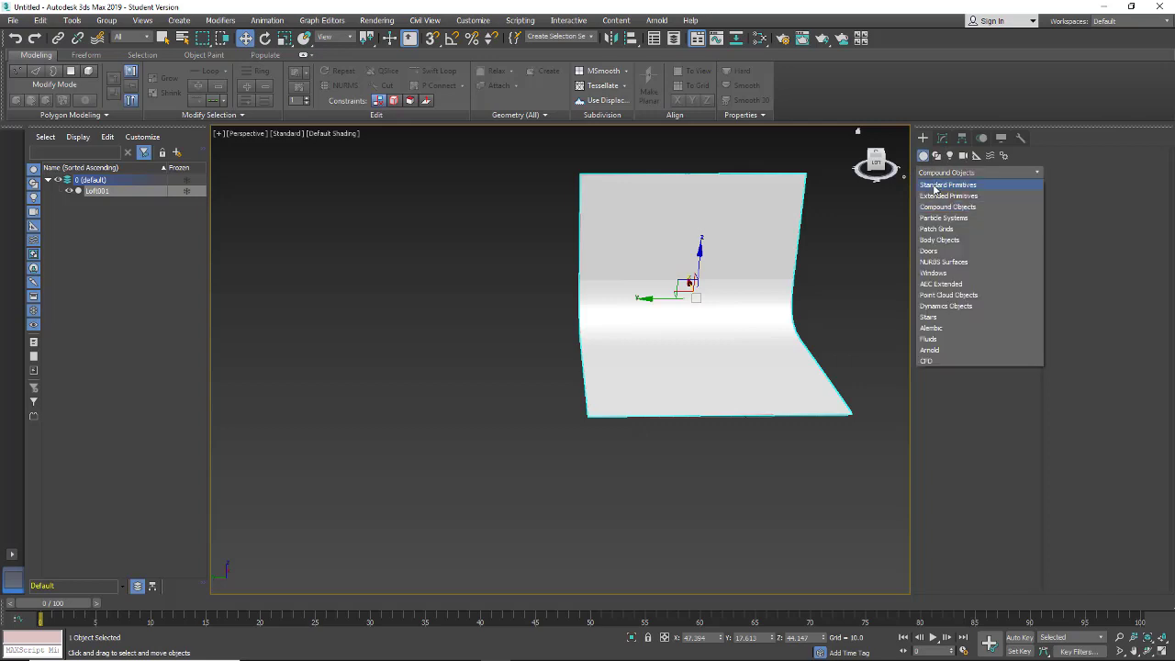
{"action": "left_click", "coordinate": [962, 189]}
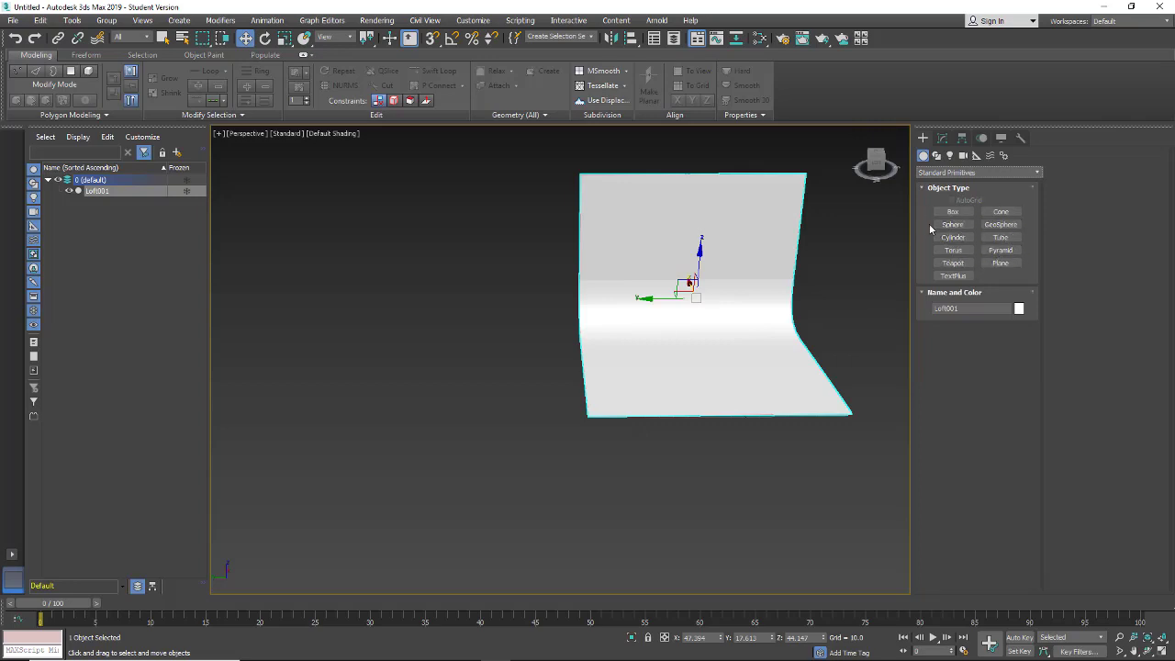
{"action": "left_click", "coordinate": [957, 212]}
{"action": "left_click", "coordinate": [953, 224]}
{"action": "left_click_drag", "start_coordinate": [645, 339], "coordinate": [664, 347]}
{"action": "key", "text": "w"}
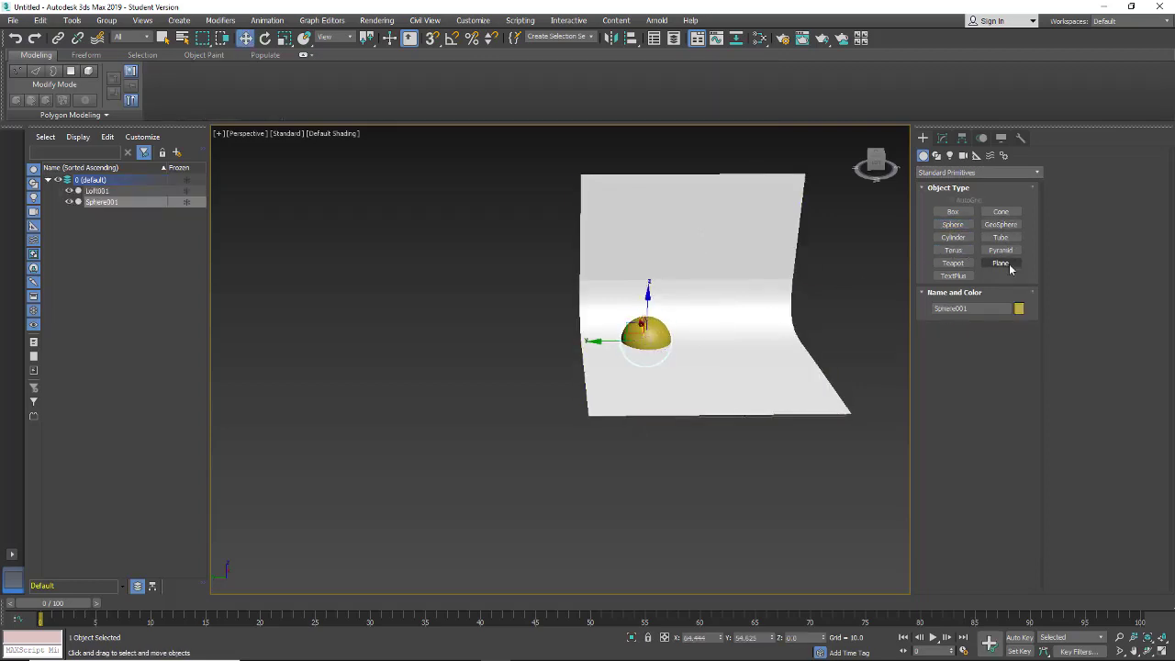
{"action": "left_click", "coordinate": [953, 263]}
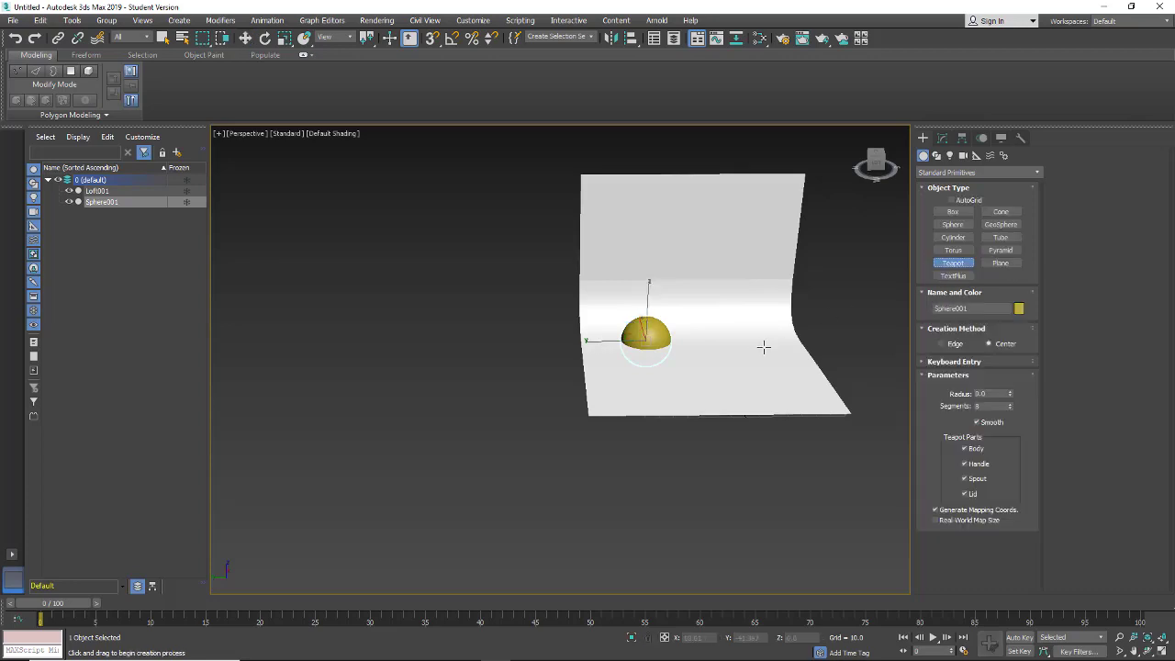
{"action": "left_click_drag", "start_coordinate": [741, 335], "coordinate": [777, 338]}
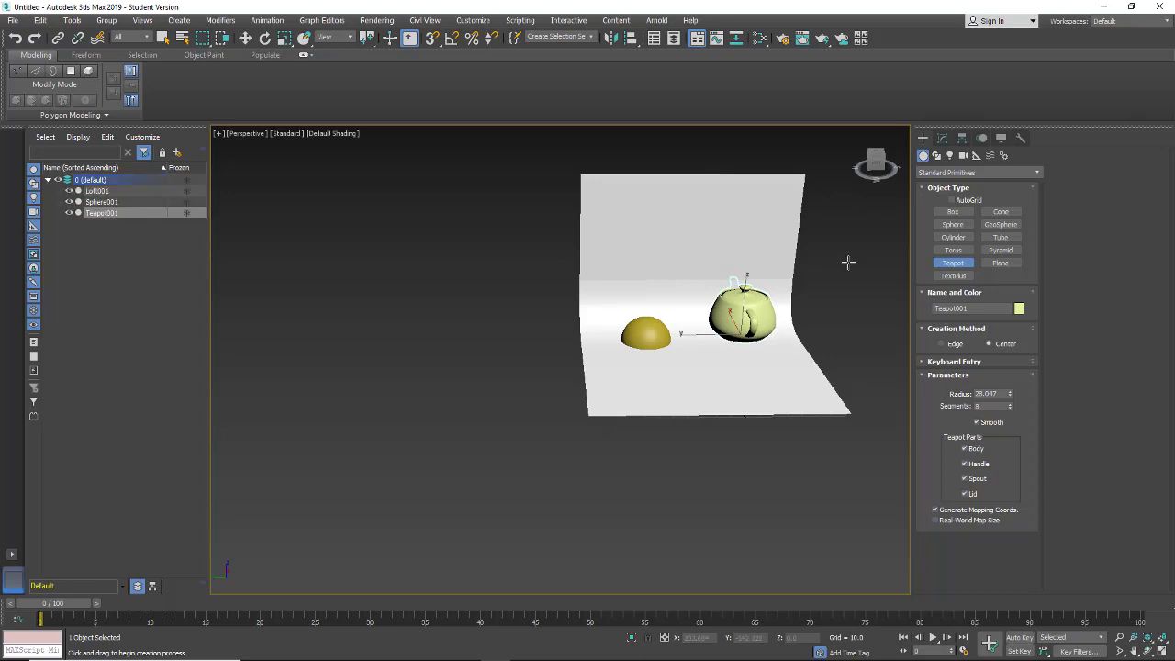
Step: Create a torus knot between the sphere and the teapot, base radius about 33.5 and cross-section radius about 7.8
{"action": "left_click", "coordinate": [949, 173]}
{"action": "left_click", "coordinate": [953, 196]}
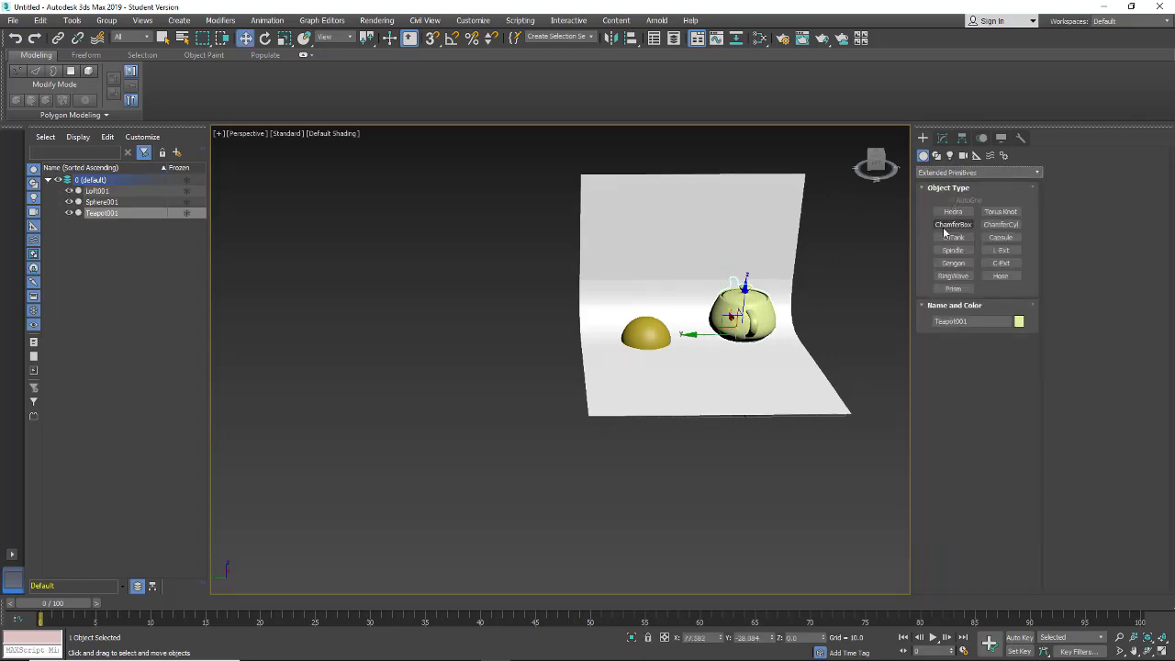
{"action": "left_click", "coordinate": [1001, 211]}
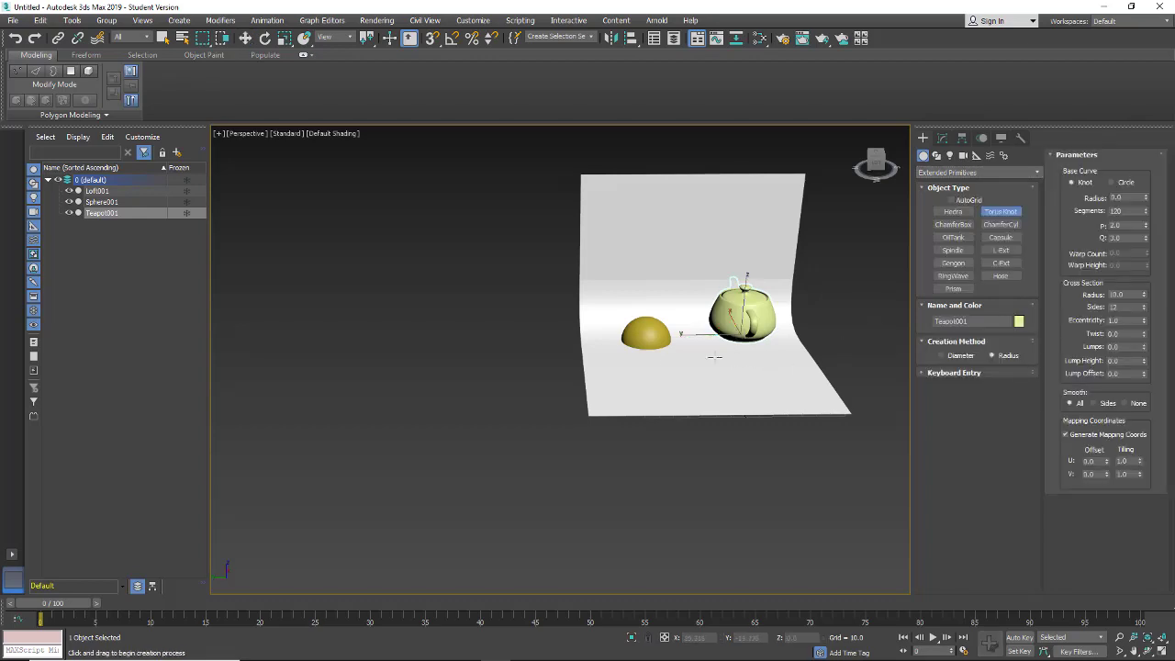
{"action": "left_click_drag", "start_coordinate": [688, 363], "coordinate": [750, 374]}
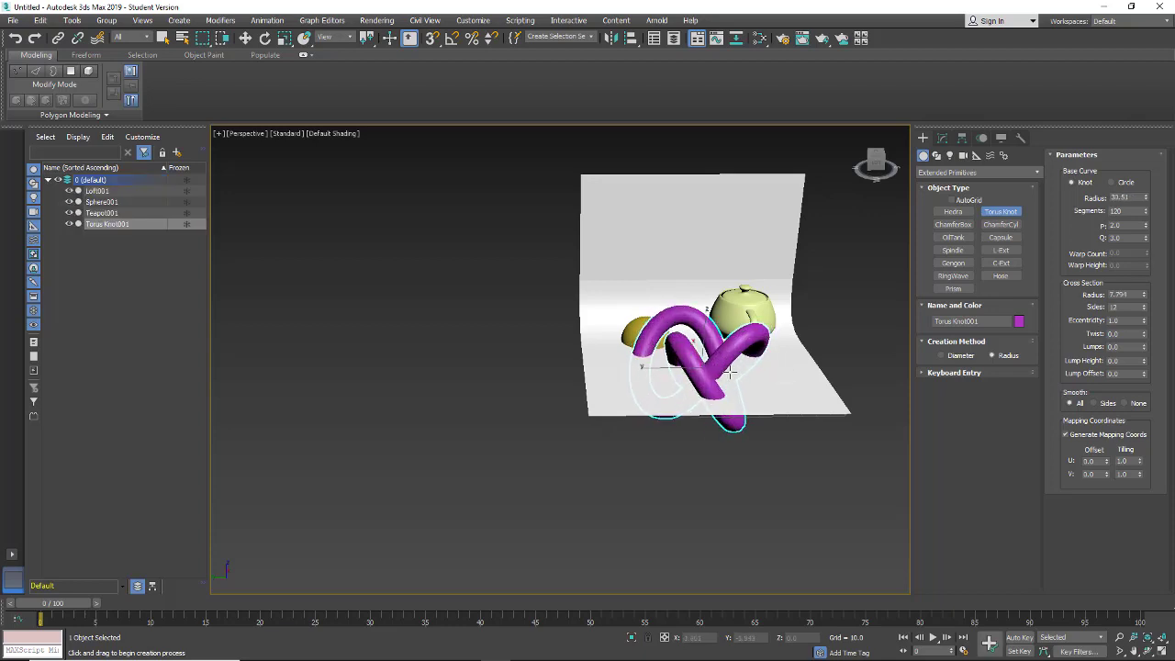
{"action": "left_click", "coordinate": [737, 372]}
{"action": "key", "text": "w"}
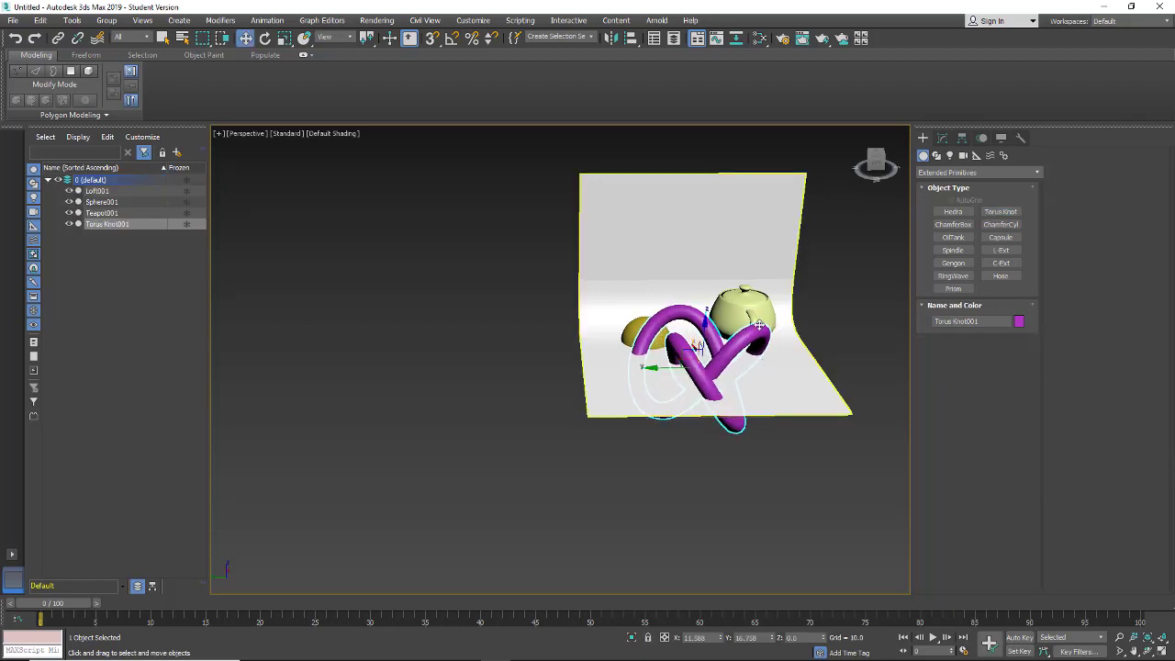
Step: Raise the sphere onto the backdrop floor and move the teapot forward along the X axis
{"action": "middle_click_drag", "start_coordinate": [590, 408], "coordinate": [585, 438], "text": "alt"}
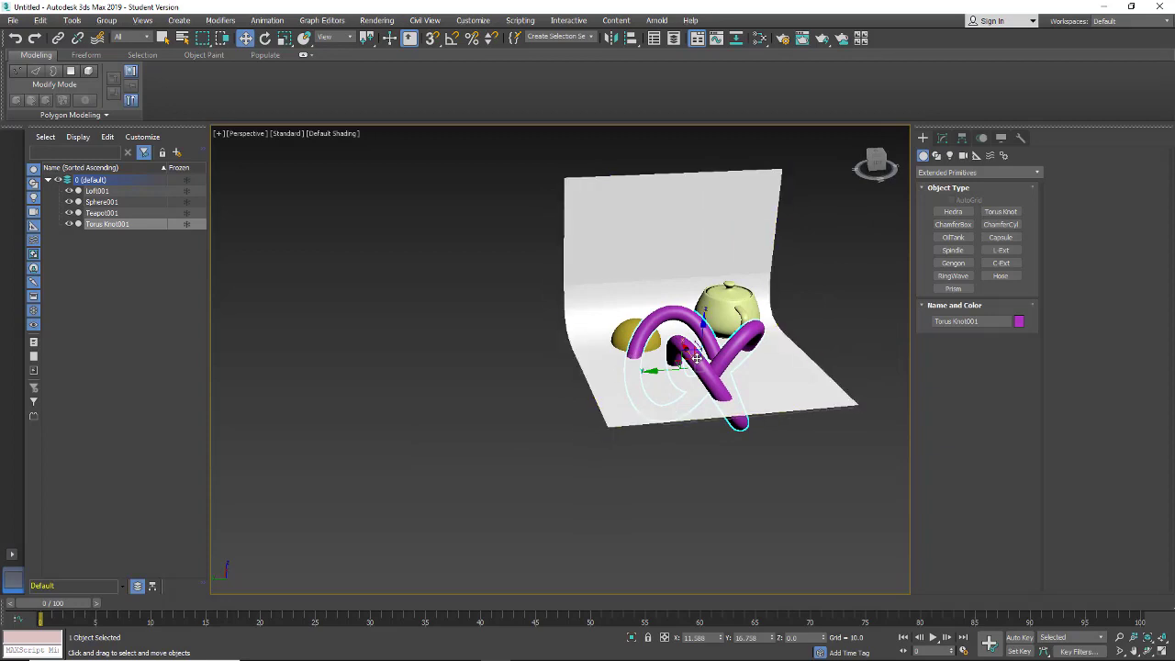
{"action": "left_click", "coordinate": [633, 326]}
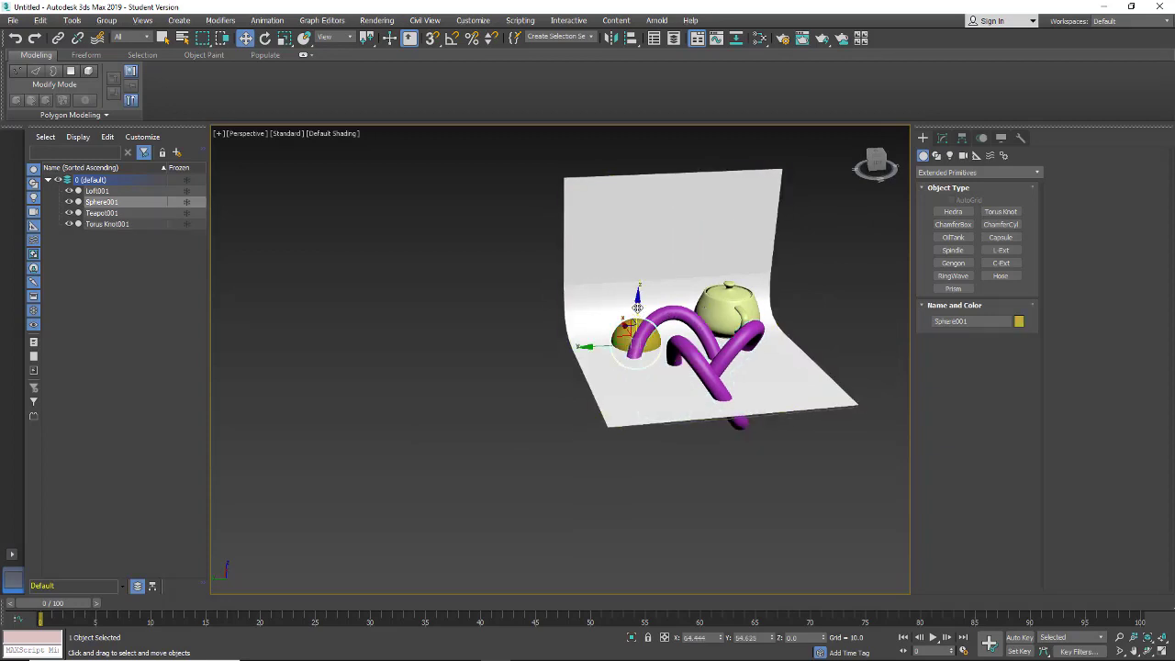
{"action": "left_click_drag", "start_coordinate": [637, 308], "coordinate": [724, 323]}
{"action": "left_click", "coordinate": [725, 313]}
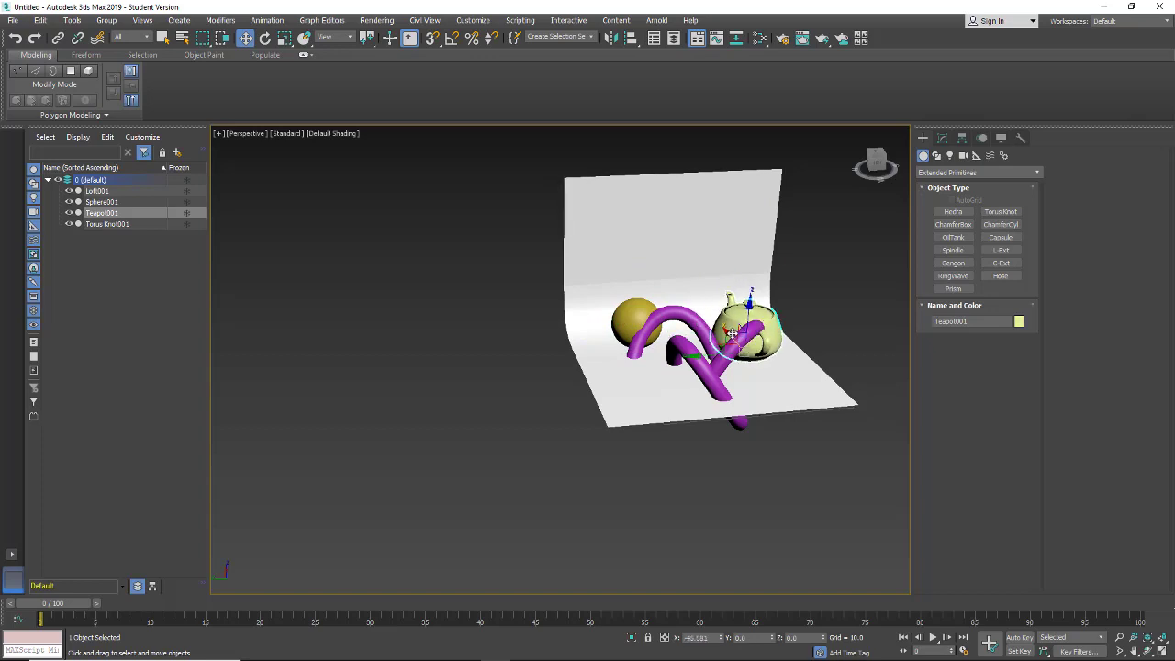
Step: Raise the torus knot to about Z 35 and shift it away from the teapot to about X -13, Y 48
{"action": "left_click", "coordinate": [697, 371]}
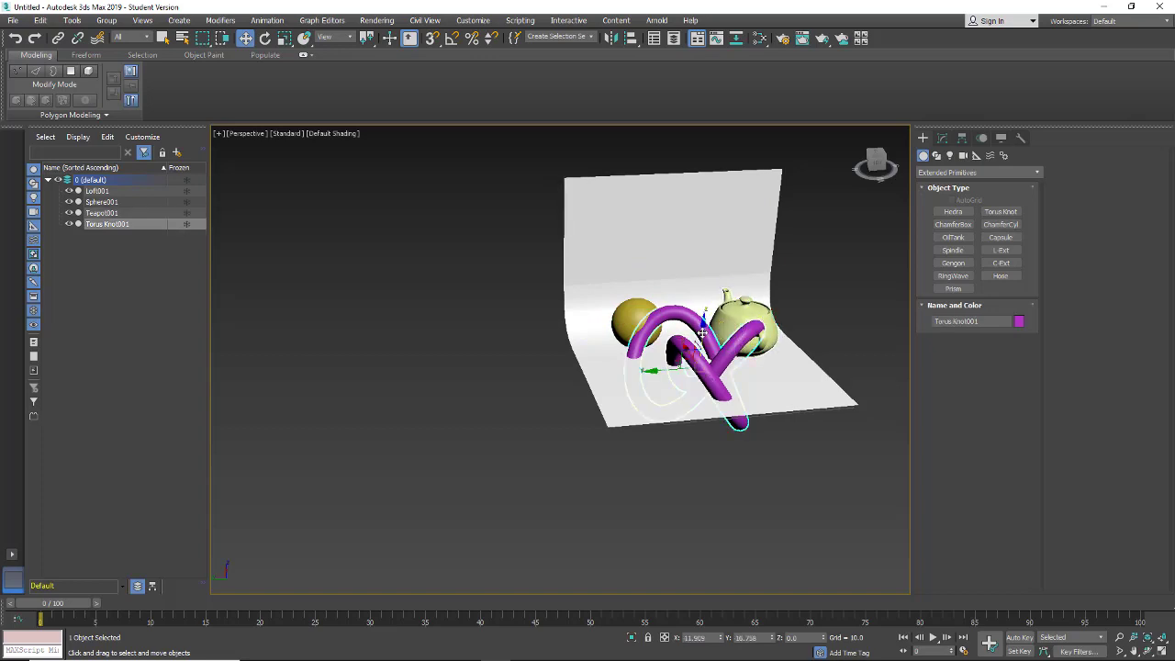
{"action": "left_click_drag", "start_coordinate": [694, 359], "coordinate": [697, 291]}
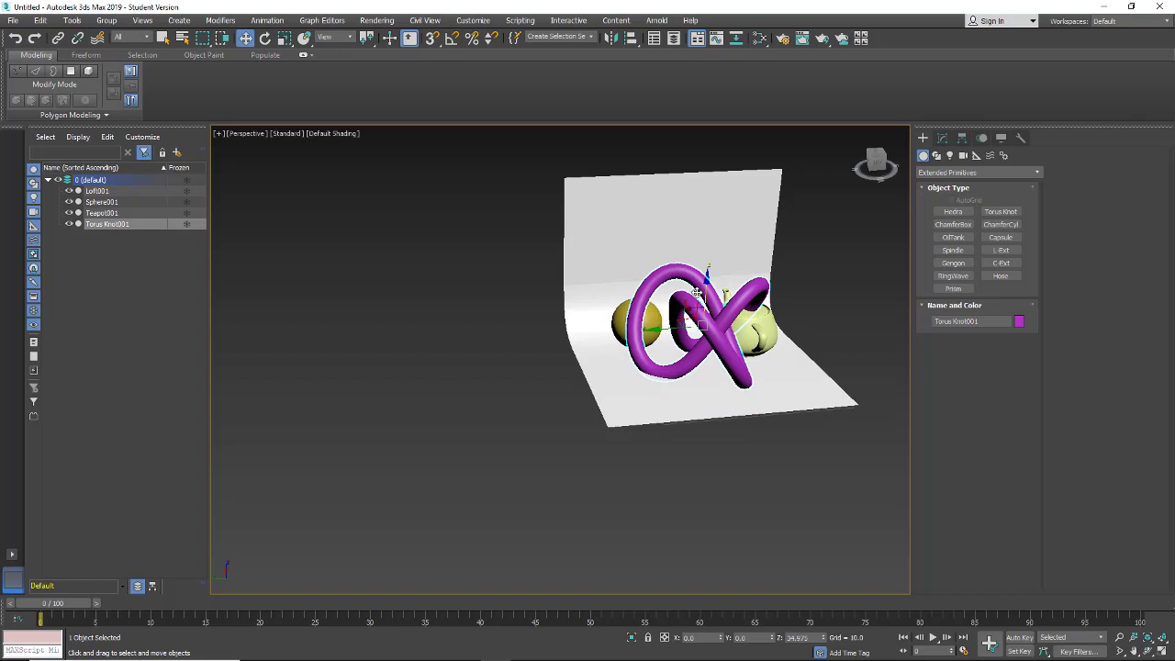
{"action": "middle_click_drag", "start_coordinate": [697, 292], "coordinate": [596, 384], "text": "alt"}
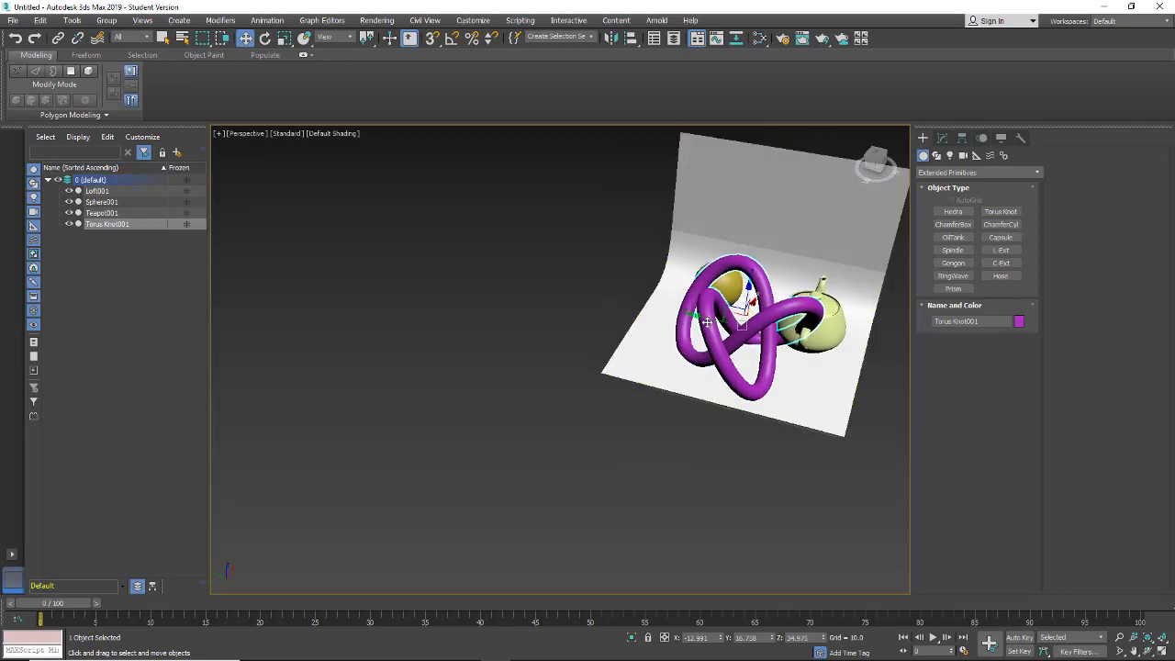
{"action": "left_click_drag", "start_coordinate": [696, 315], "coordinate": [660, 308]}
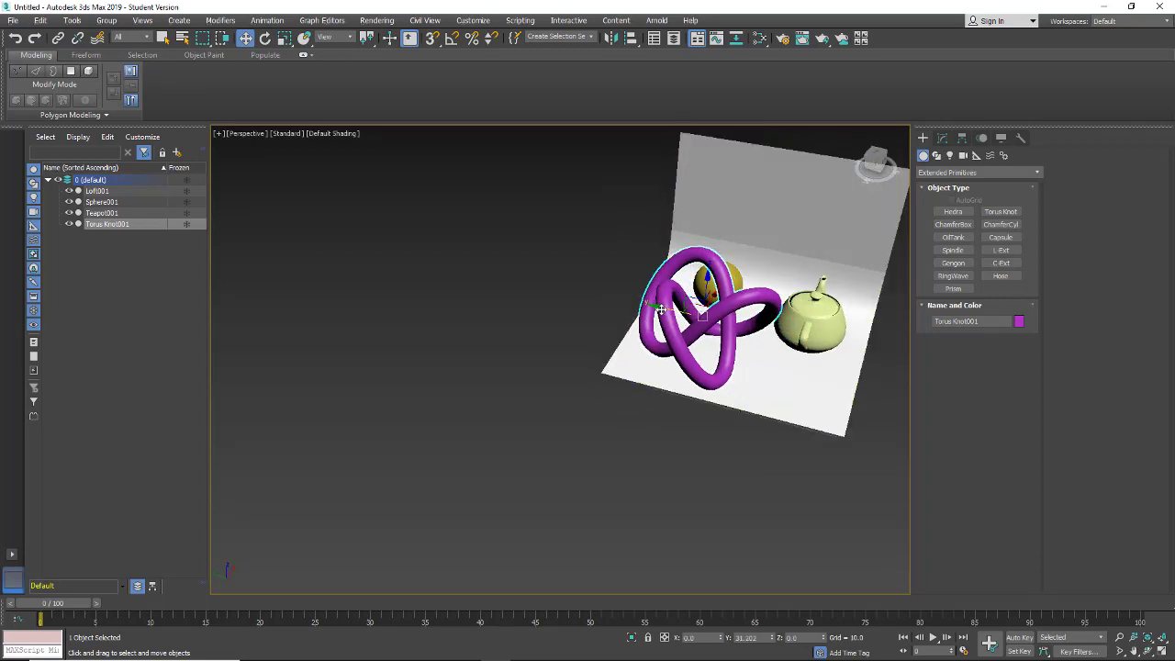
Step: Move the sphere to the front of the backdrop floor at about X -47 and the torus knot back to about X 36
{"action": "left_click_drag", "start_coordinate": [731, 275], "coordinate": [697, 348]}
{"action": "left_click", "coordinate": [703, 316]}
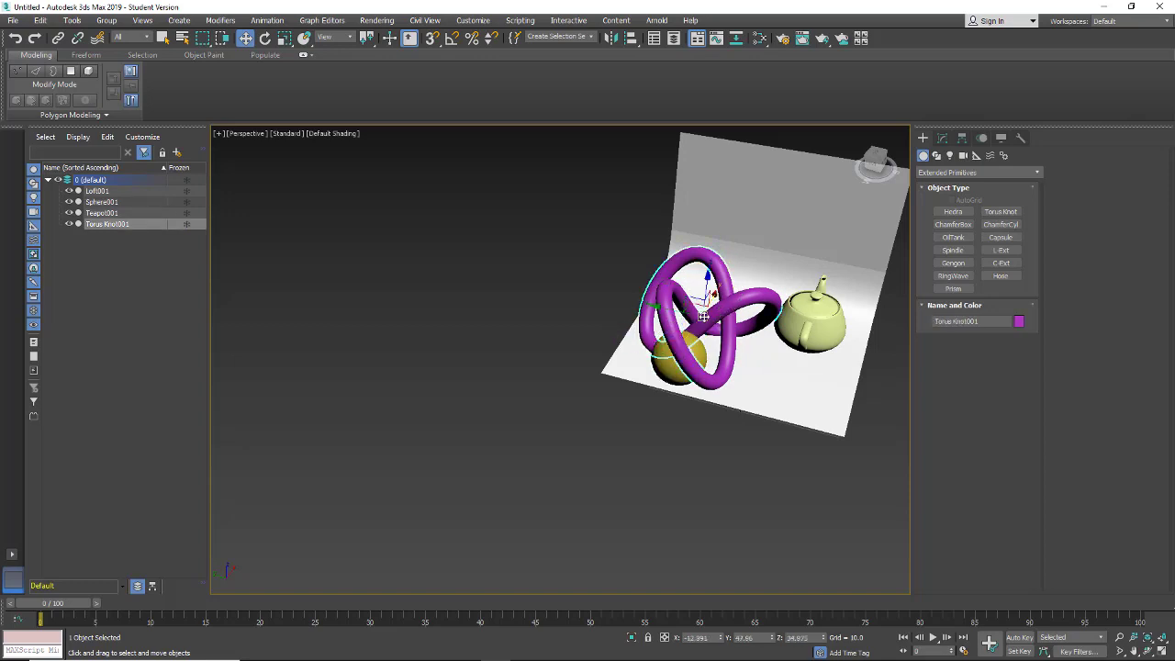
{"action": "left_click_drag", "start_coordinate": [712, 298], "coordinate": [731, 271]}
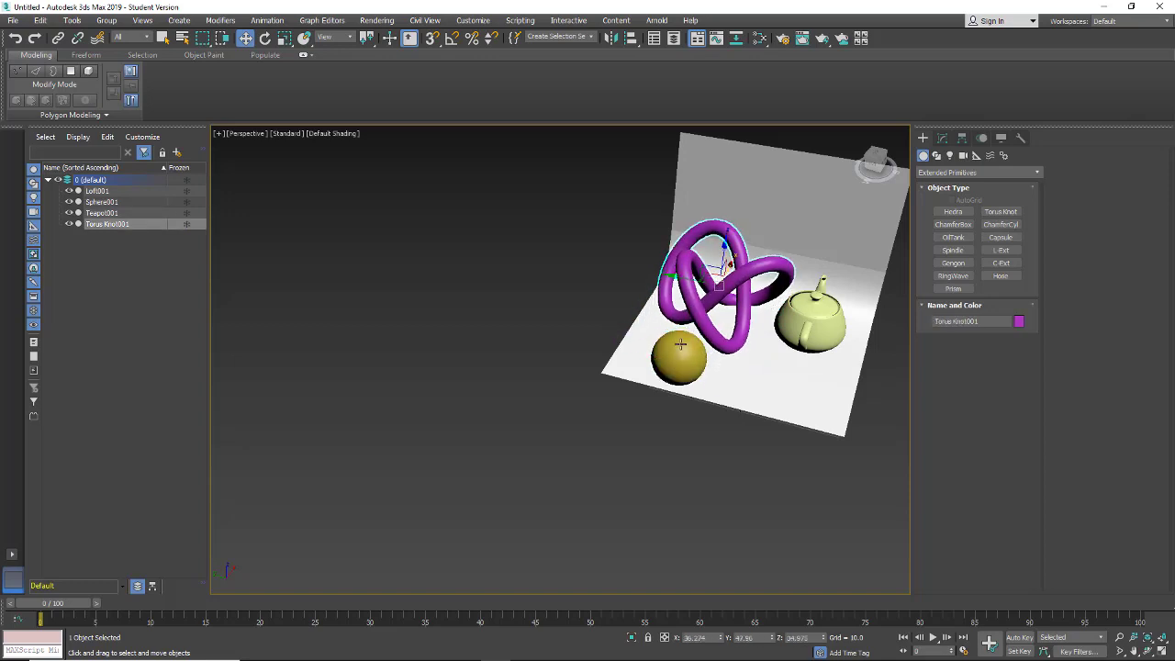
Step: Raise the torus knot by about 5 units and lift the sphere to about Z 21 so both rest above the floor
{"action": "middle_click_drag", "start_coordinate": [674, 367], "coordinate": [711, 277], "text": "alt"}
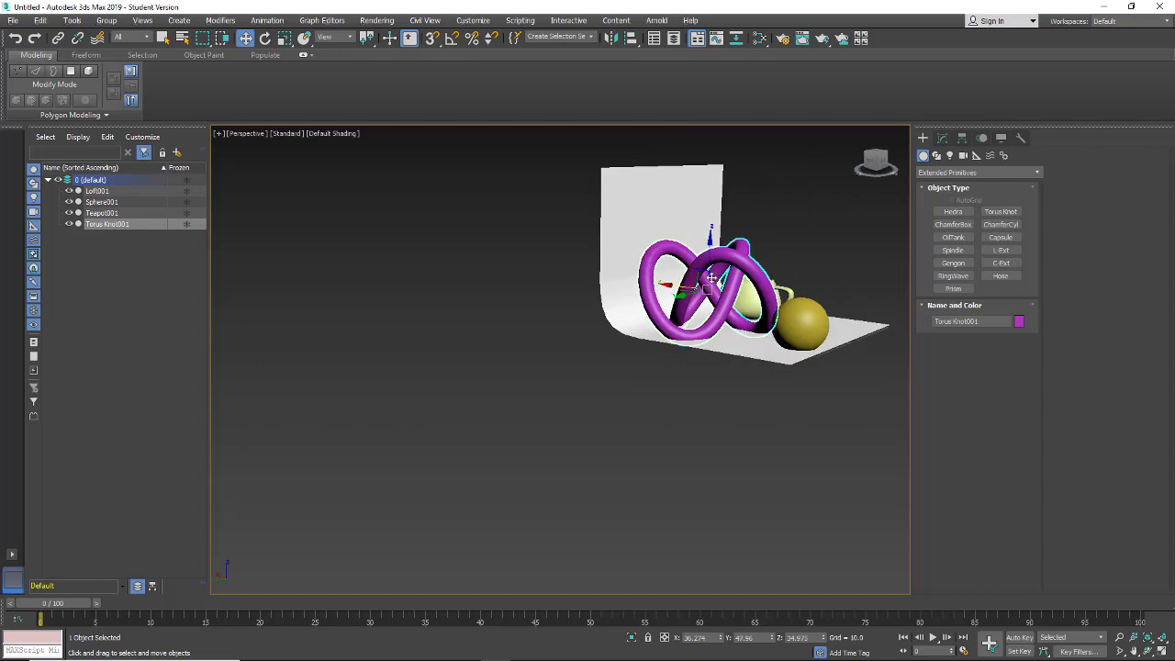
{"action": "left_click_drag", "start_coordinate": [712, 261], "coordinate": [712, 253]}
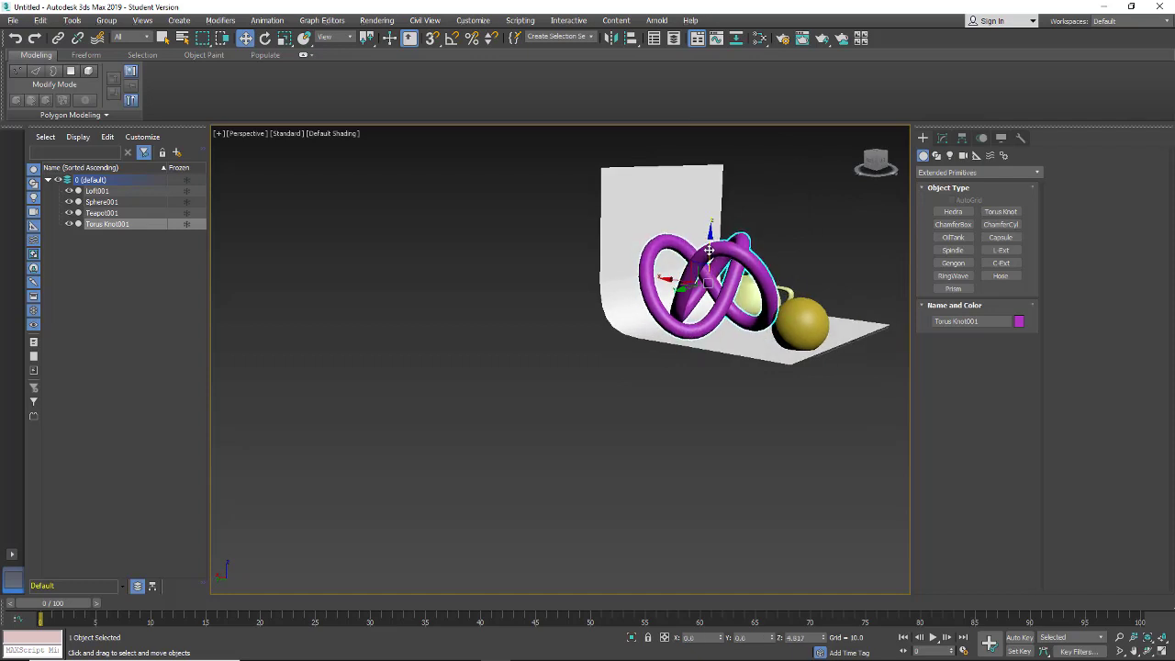
{"action": "left_click", "coordinate": [813, 336]}
{"action": "left_click_drag", "start_coordinate": [800, 299], "coordinate": [799, 291]}
Step: Rotate the teapot about -89 degrees around the Z axis and set its object color to white
{"action": "middle_click_drag", "start_coordinate": [864, 383], "coordinate": [569, 431], "text": "alt"}
{"action": "middle_click_drag", "start_coordinate": [569, 431], "coordinate": [532, 432], "text": "alt"}
{"action": "middle_click_drag", "start_coordinate": [631, 436], "coordinate": [664, 431], "text": "alt"}
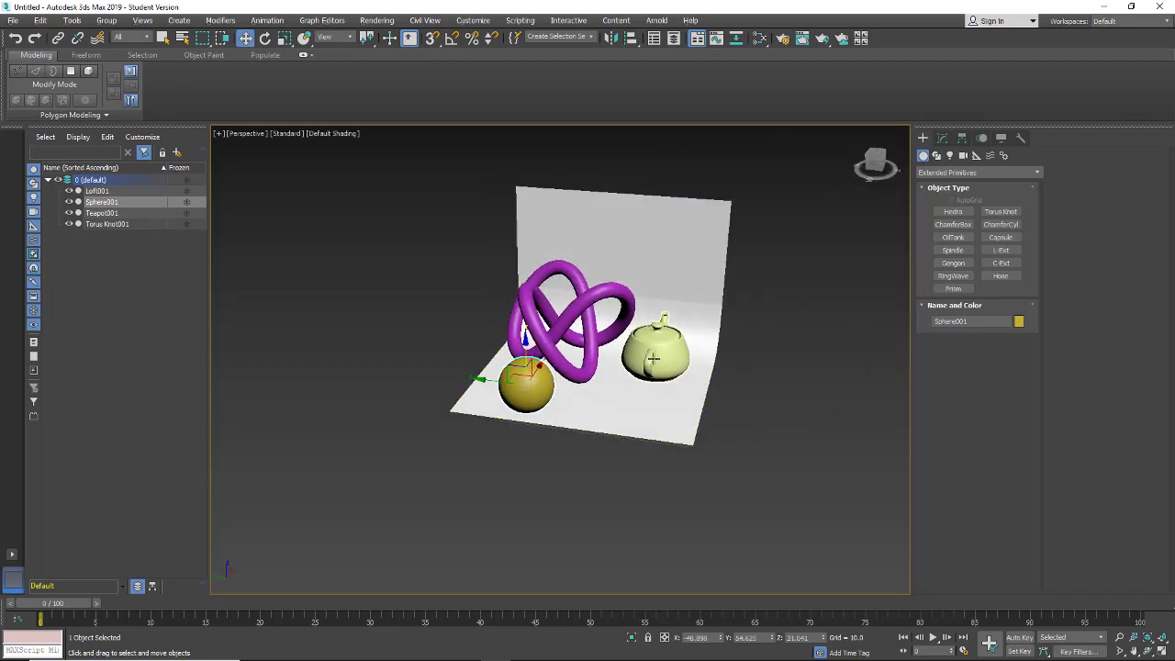
{"action": "left_click", "coordinate": [652, 364]}
{"action": "left_click", "coordinate": [264, 38]}
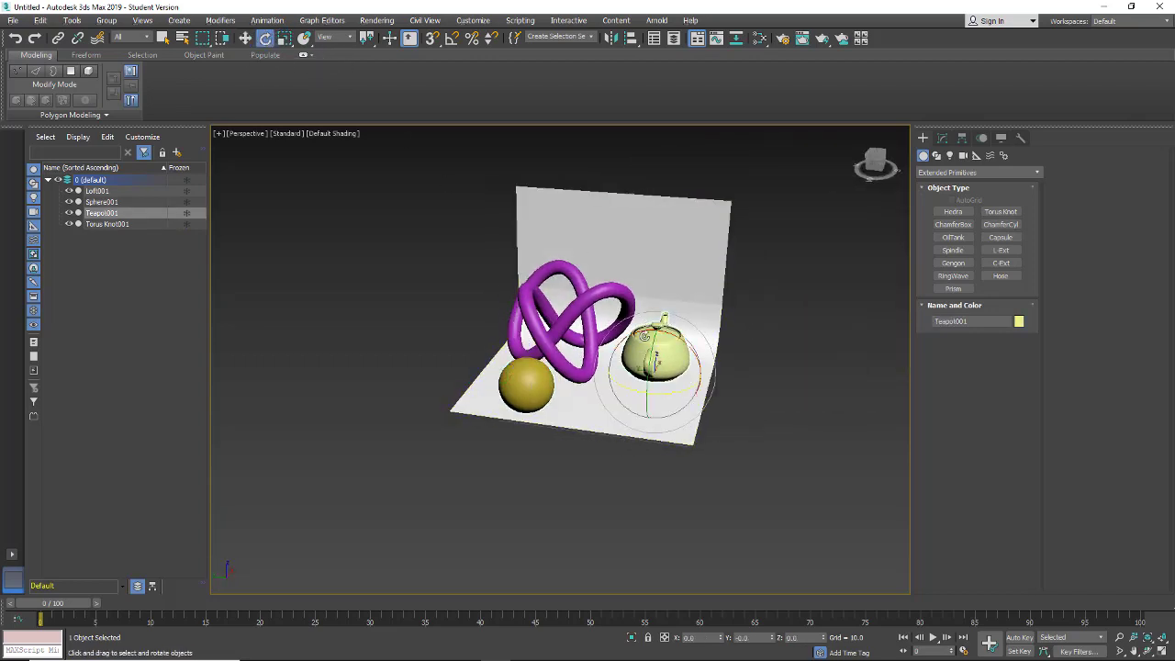
{"action": "left_click_drag", "start_coordinate": [661, 392], "coordinate": [619, 393]}
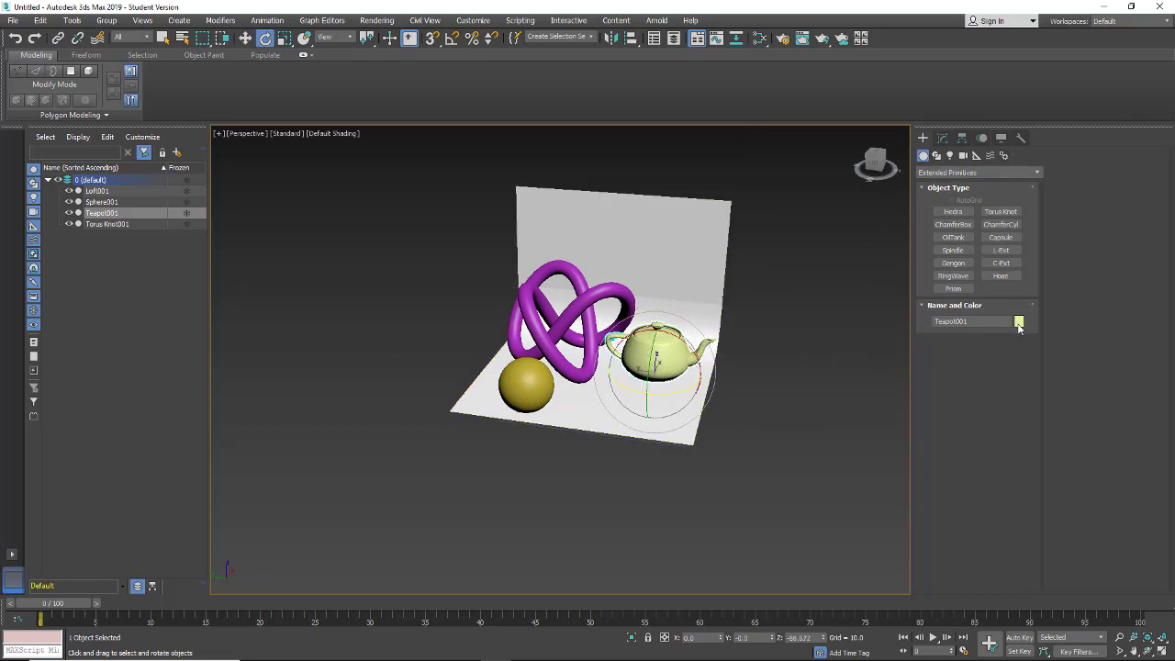
{"action": "left_click", "coordinate": [1019, 323]}
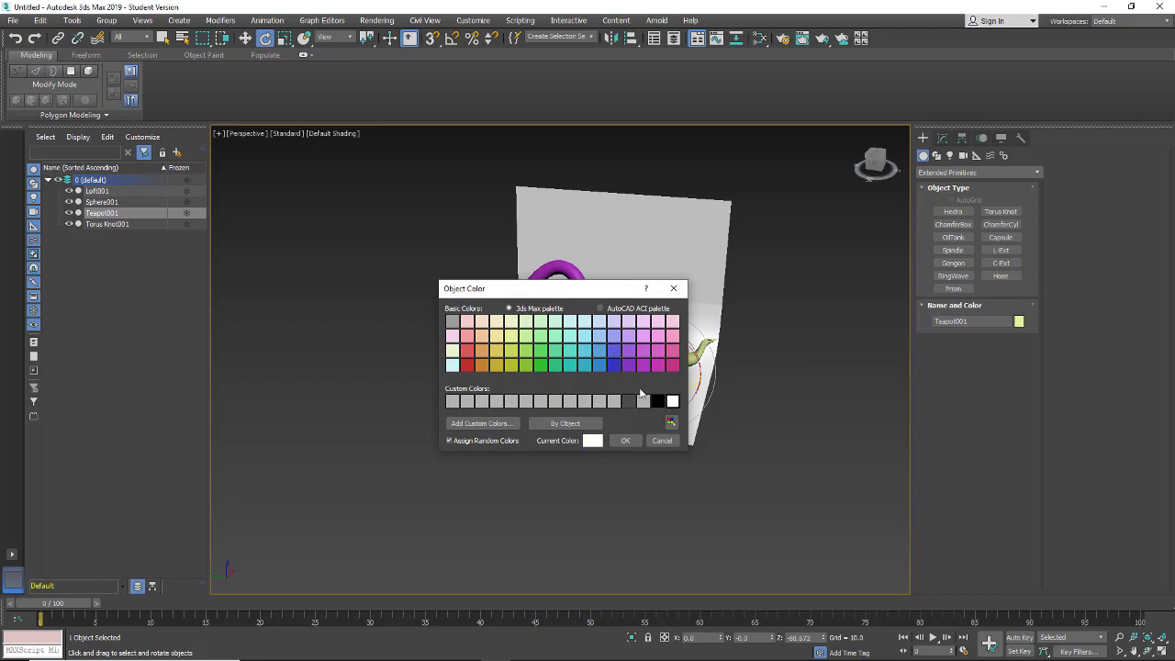
{"action": "left_click", "coordinate": [625, 440]}
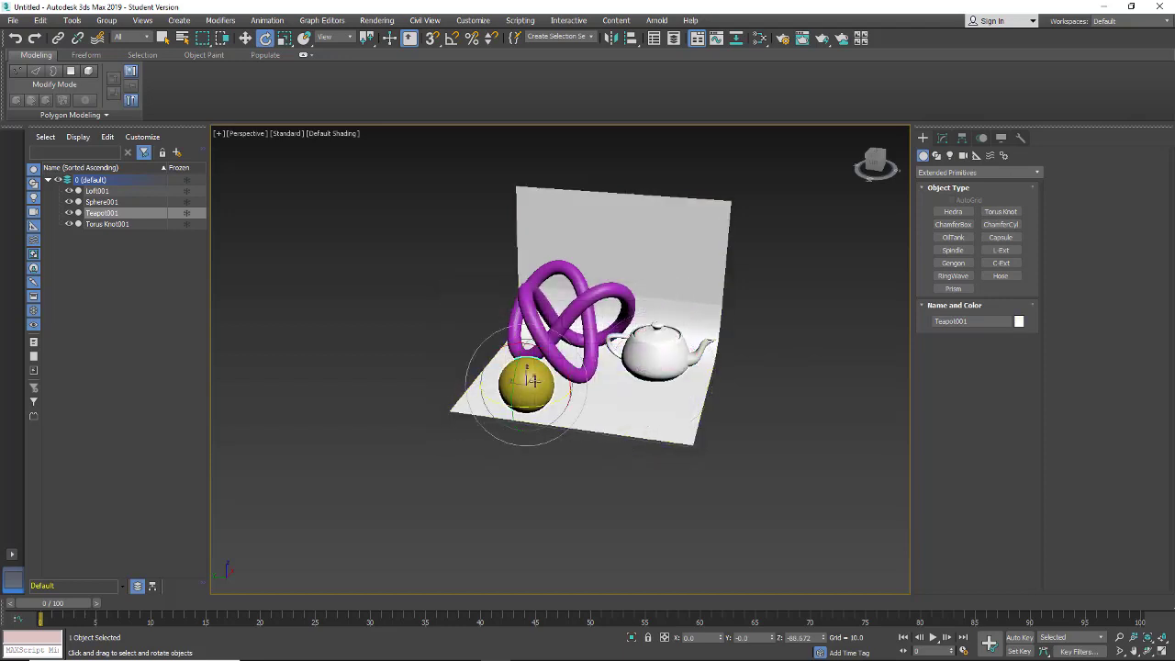
Step: Set the sphere's object color to white
{"action": "left_click", "coordinate": [531, 379]}
{"action": "left_click", "coordinate": [1019, 321]}
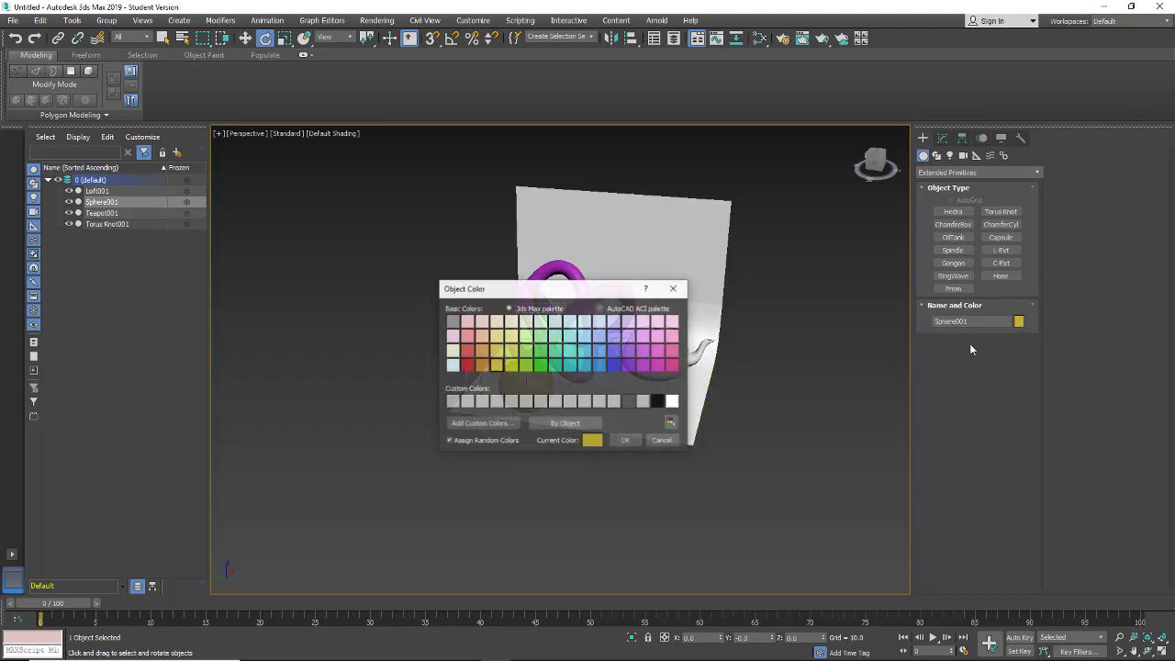
{"action": "left_click", "coordinate": [672, 401]}
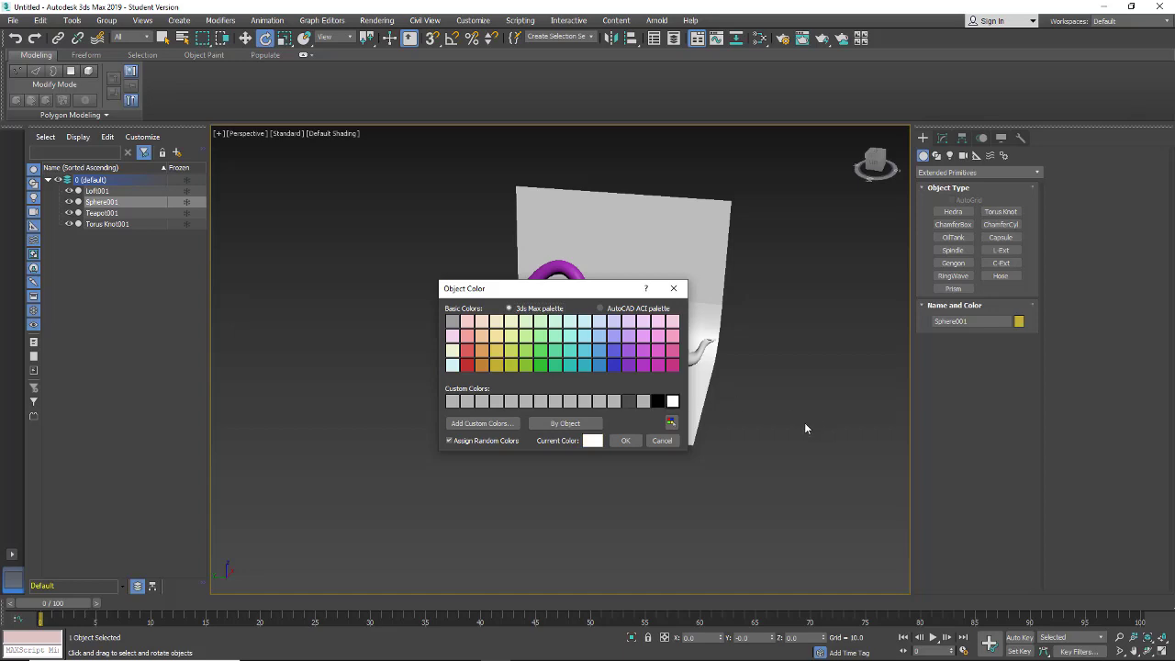
{"action": "left_click", "coordinate": [625, 440]}
Step: Set the torus knot's object color to white
{"action": "left_click", "coordinate": [562, 303]}
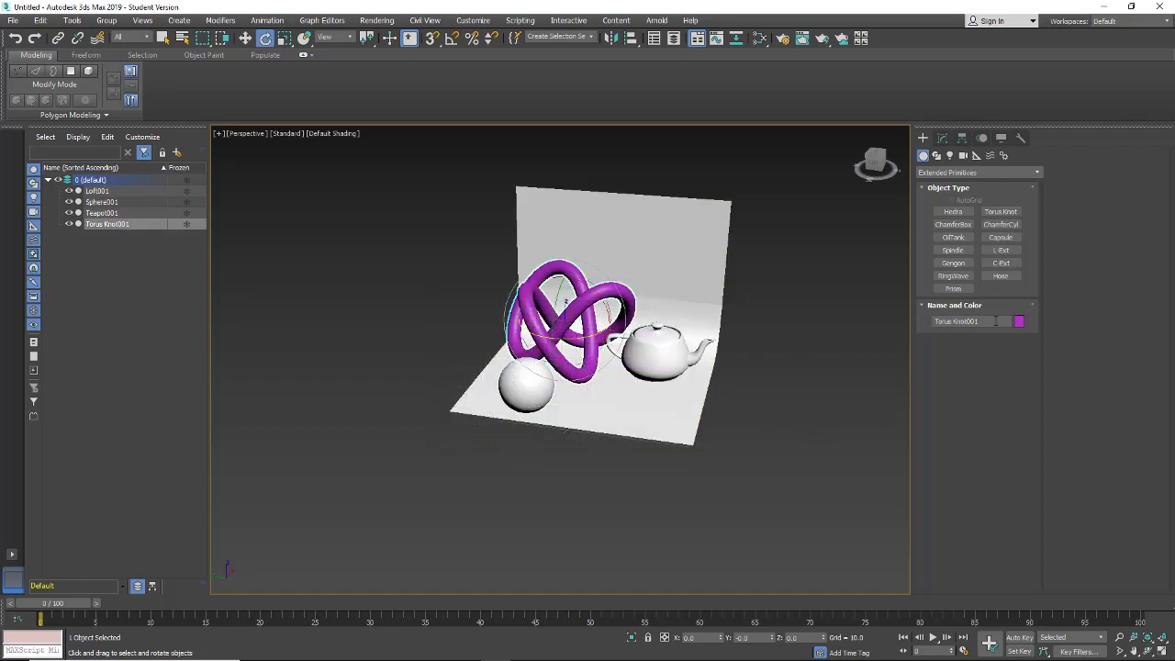
{"action": "left_click", "coordinate": [1018, 322]}
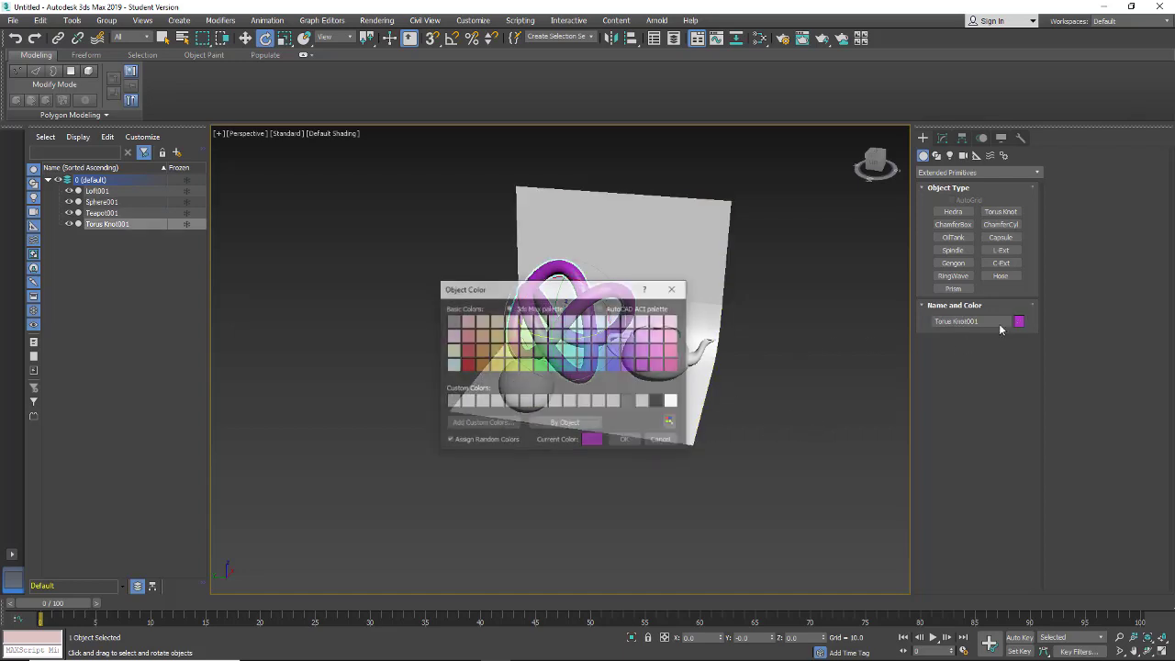
{"action": "left_click", "coordinate": [672, 401]}
{"action": "key", "text": "Return"}
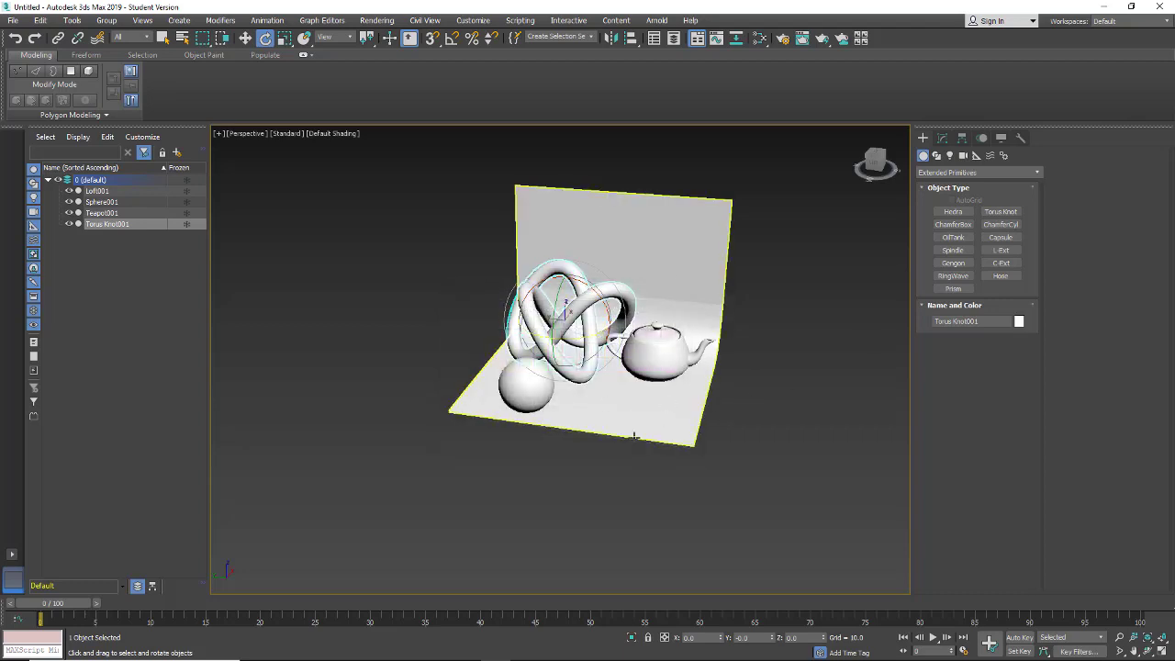
Step: Select the teapot, torus knot and sphere together and scale them down uniformly relative to the backdrop
{"action": "middle_click_drag", "start_coordinate": [563, 470], "coordinate": [580, 449], "text": "alt"}
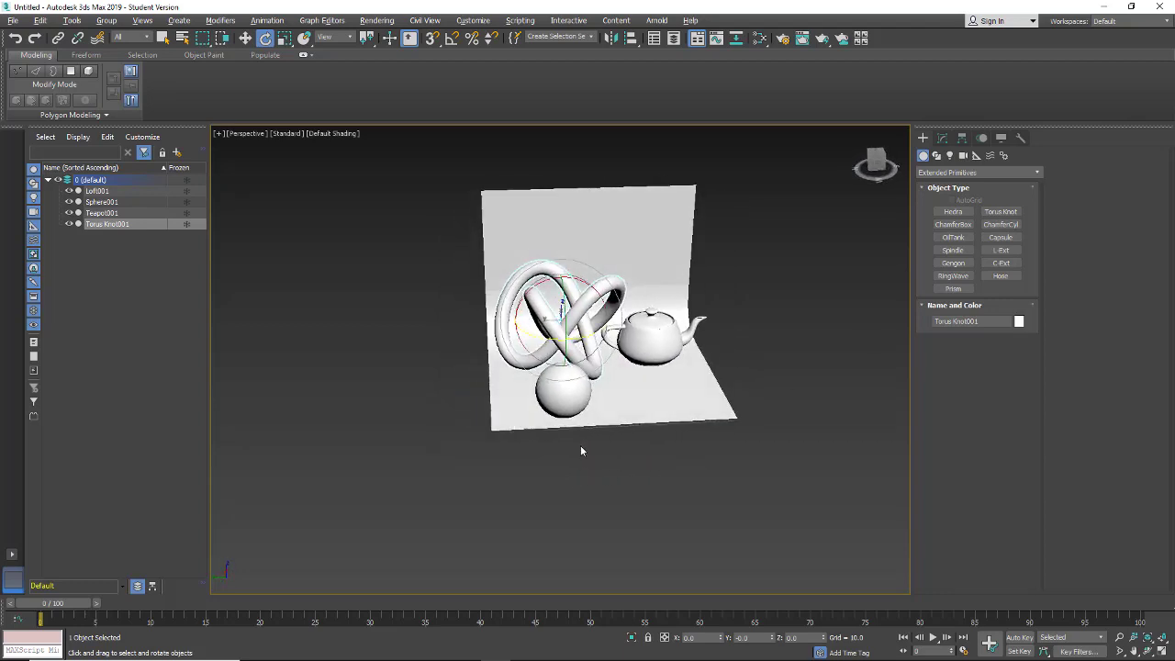
{"action": "middle_click_drag", "start_coordinate": [625, 357], "coordinate": [642, 359]}
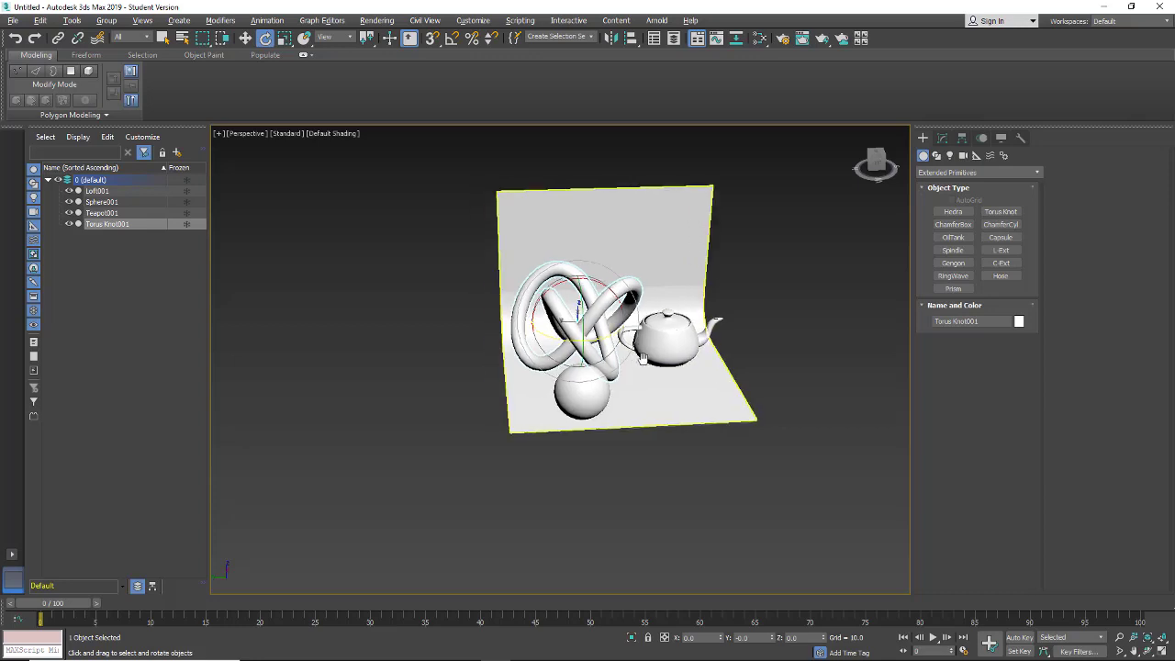
{"action": "scroll", "coordinate": [643, 362], "scroll_direction": "up", "scroll_amount": 3}
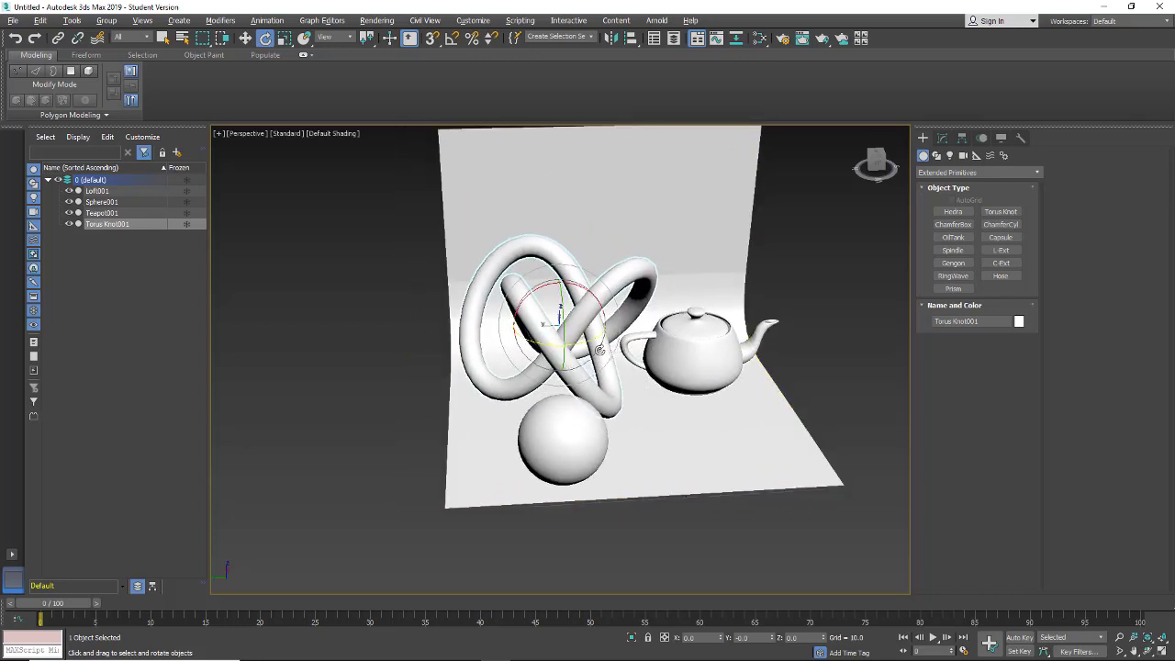
{"action": "left_click", "coordinate": [694, 342]}
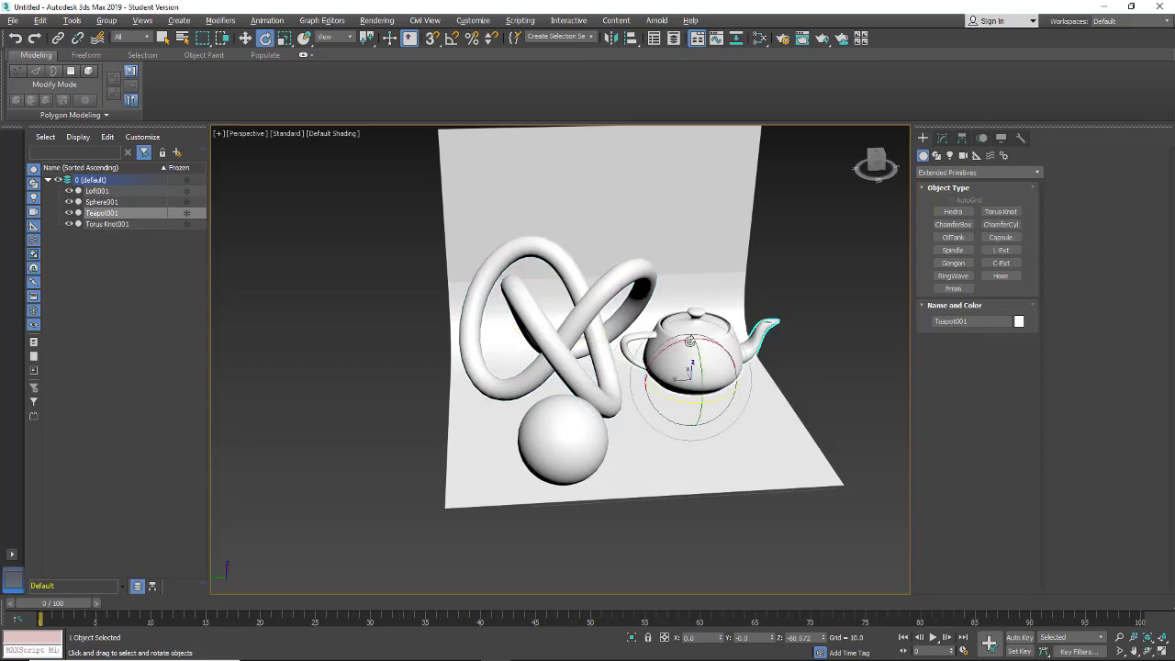
{"action": "left_click", "coordinate": [622, 282], "text": "ctrl"}
{"action": "left_click", "coordinate": [558, 421], "text": "ctrl"}
{"action": "left_click", "coordinate": [285, 38]}
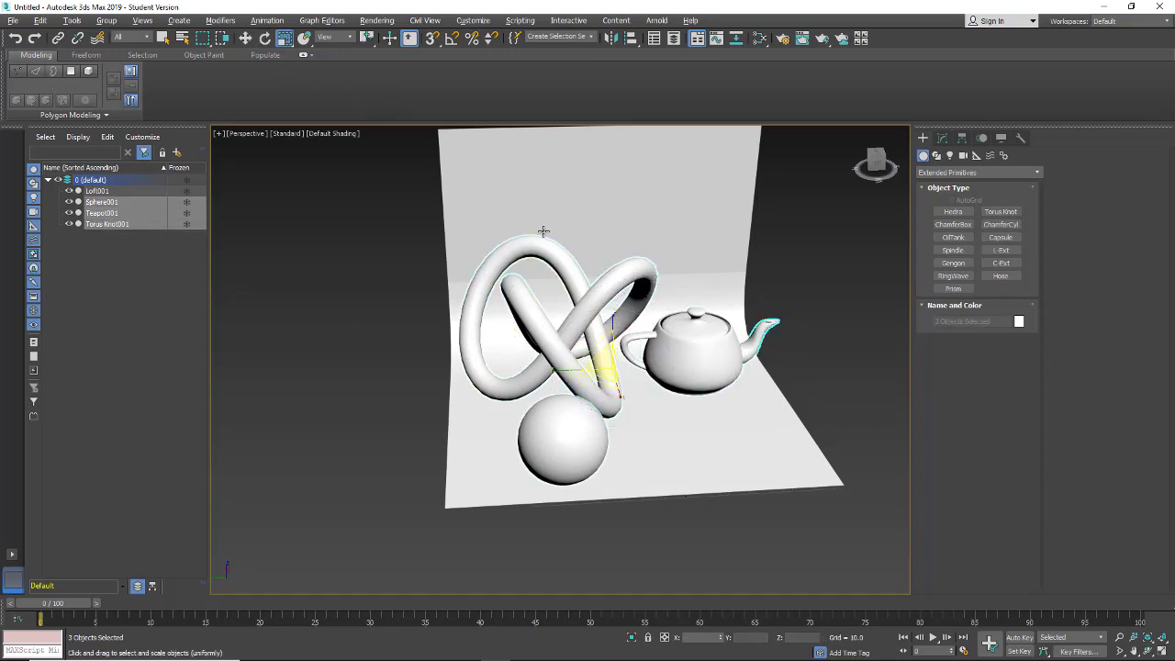
{"action": "mouse_move", "coordinate": [606, 359]}
{"action": "left_mouse_down"}
{"action": "mouse_move", "coordinate": [586, 402]}
{"action": "mouse_move", "coordinate": [599, 378]}
{"action": "left_mouse_up"}
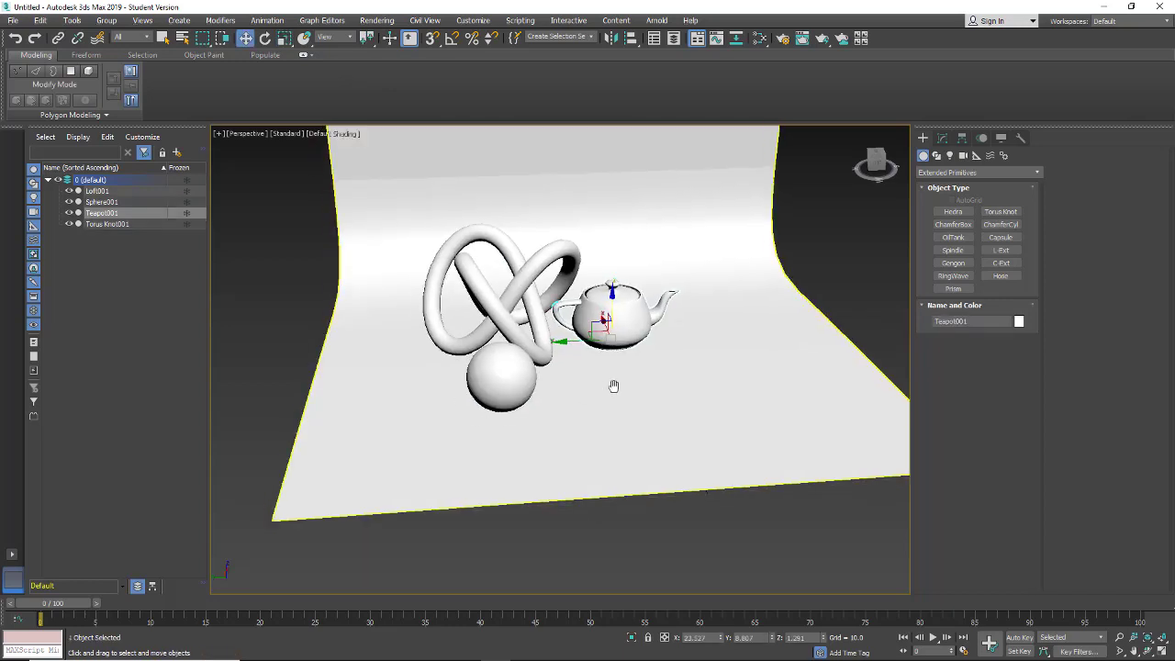
Step: In the render setup, choose Production Rendering Mode as the target and Scanline Renderer as the renderer
{"action": "middle_click_drag", "start_coordinate": [613, 386], "coordinate": [603, 440]}
{"action": "scroll", "coordinate": [557, 428], "scroll_direction": "down", "scroll_amount": 3}
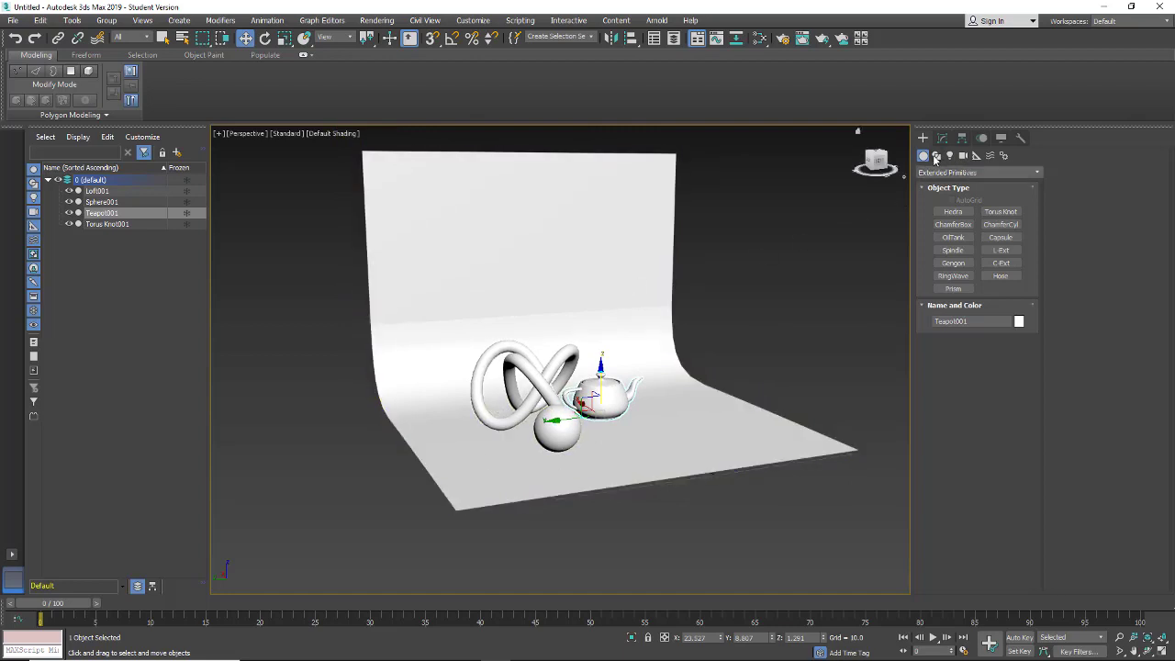
{"action": "left_click", "coordinate": [781, 38]}
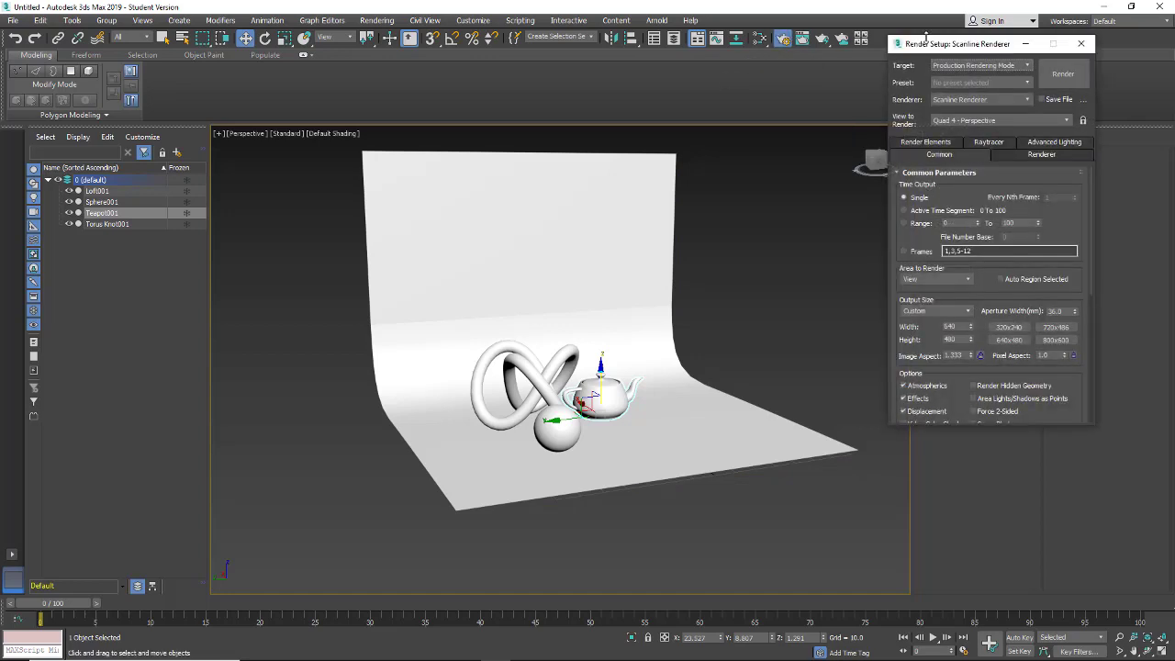
{"action": "left_click_drag", "start_coordinate": [942, 50], "coordinate": [701, 93]}
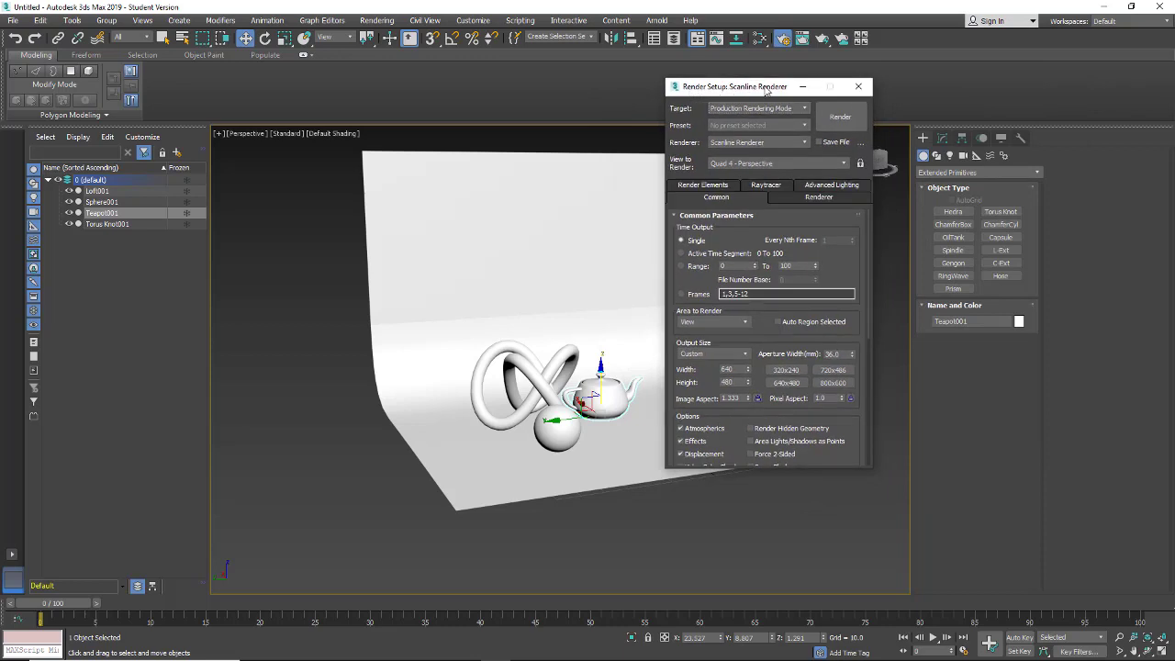
{"action": "left_click", "coordinate": [795, 110]}
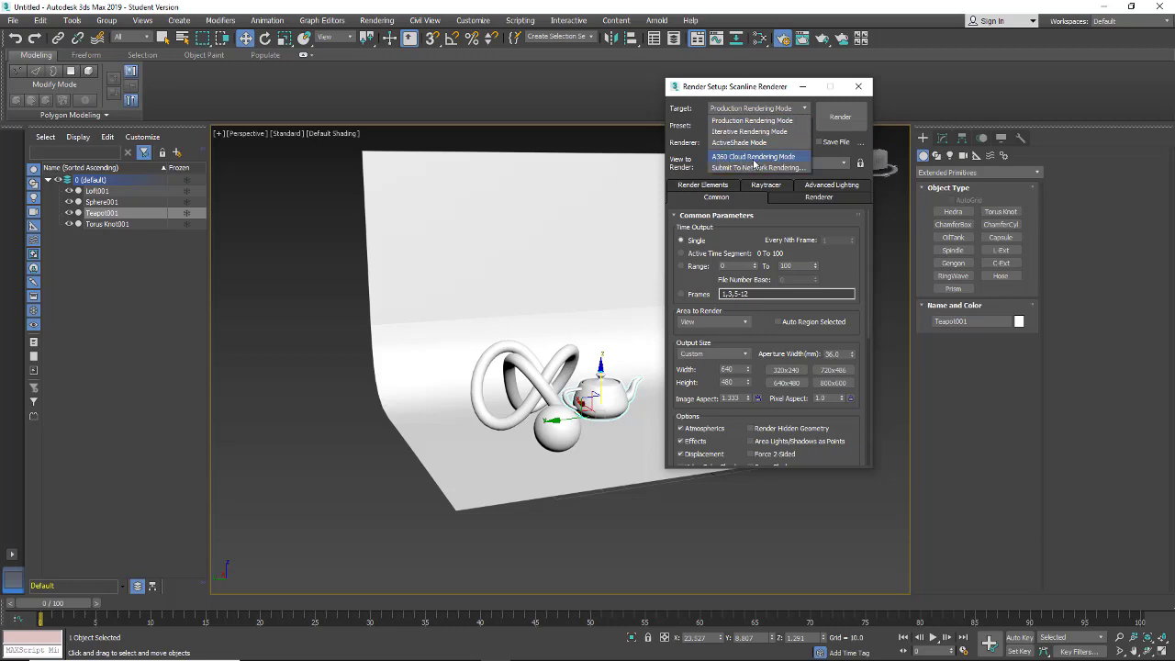
{"action": "left_click", "coordinate": [724, 121]}
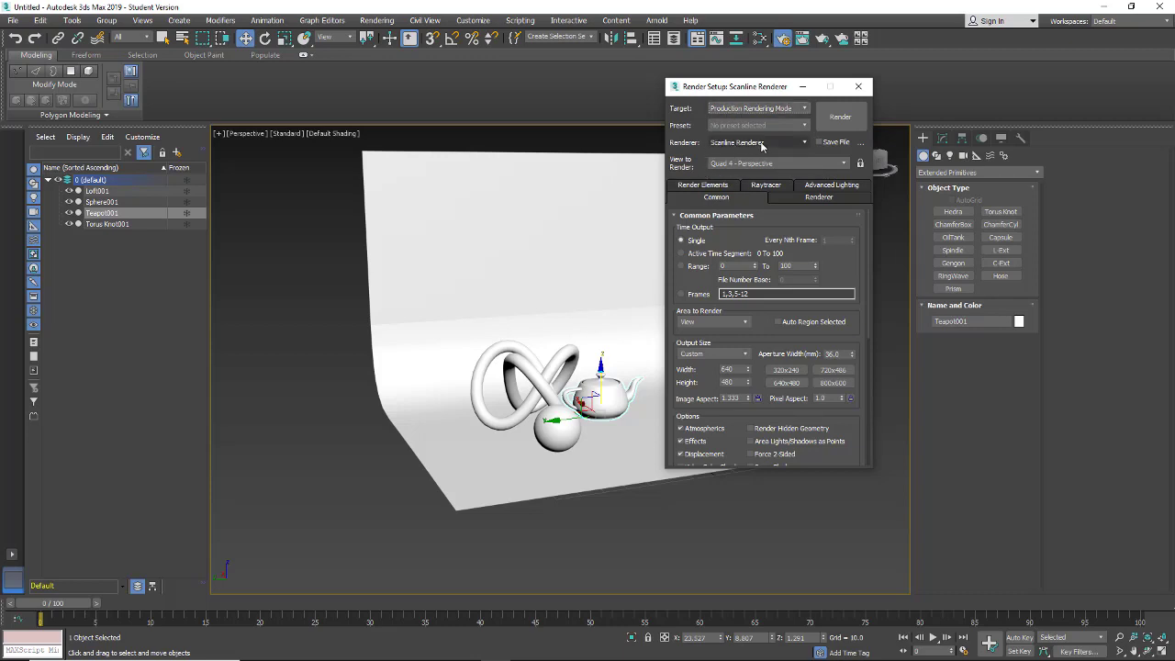
{"action": "left_click", "coordinate": [789, 145]}
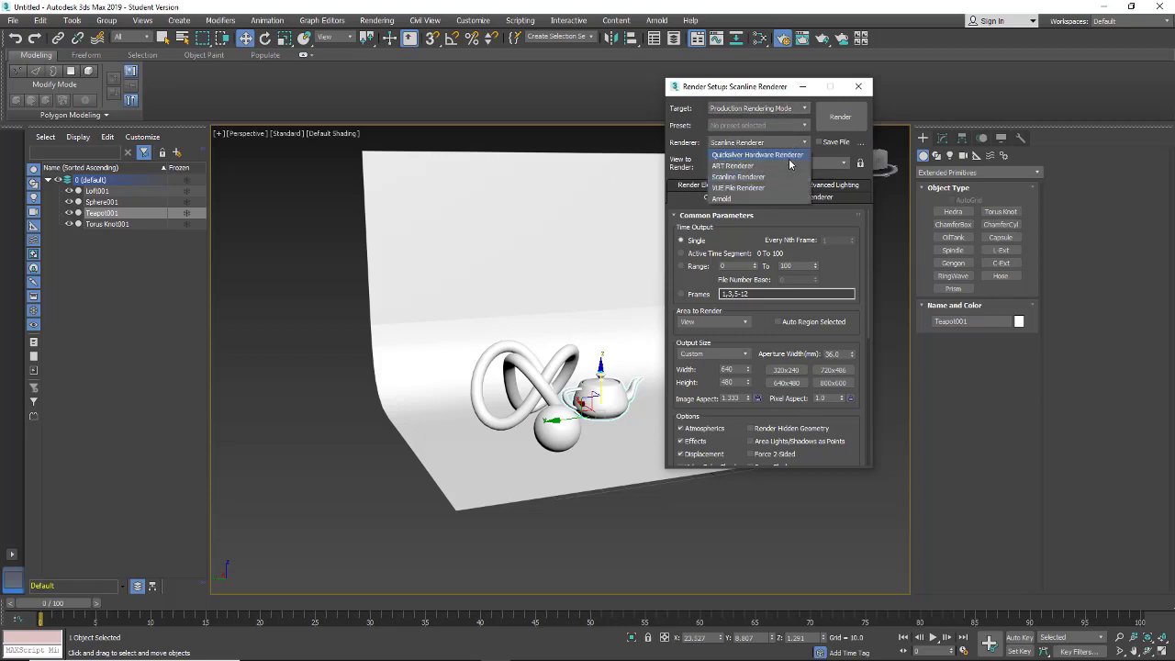
{"action": "left_click", "coordinate": [736, 177]}
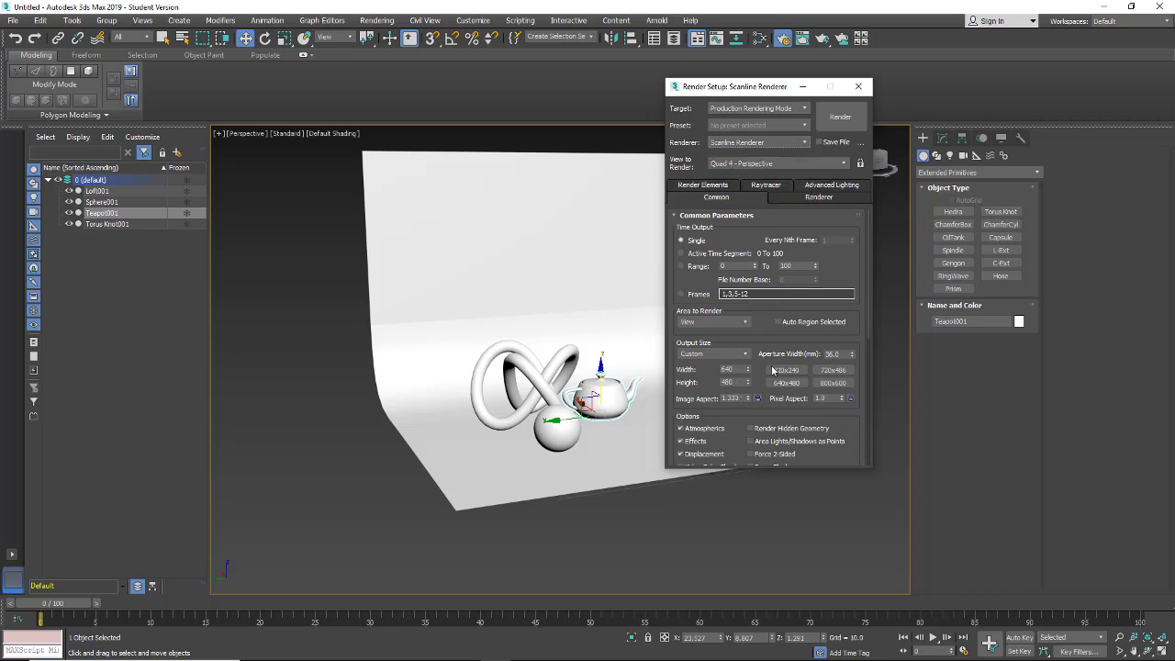
Step: Look through the common render parameters down to the render output settings and close the render setup
{"action": "left_click_drag", "start_coordinate": [766, 326], "coordinate": [766, 256]}
{"action": "scroll", "coordinate": [766, 256], "scroll_direction": "down", "scroll_amount": 6}
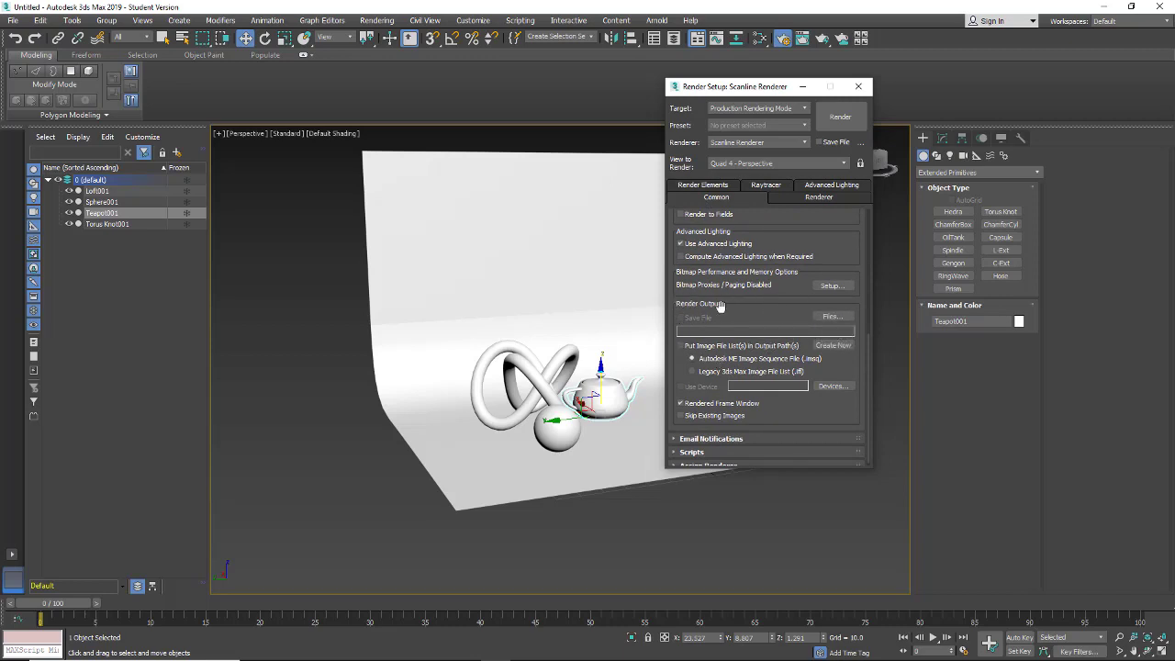
{"action": "left_click", "coordinate": [858, 86]}
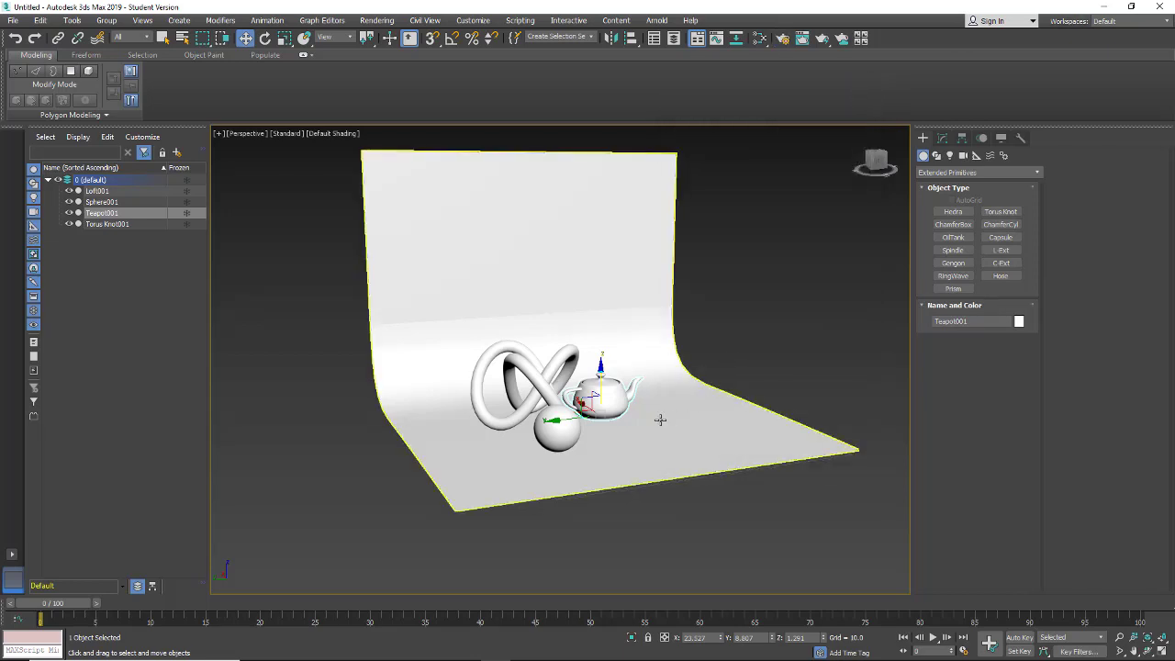
Step: Create a standard Omni light on the backdrop floor beside the teapot's spout, at about X 30, Y -29
{"action": "middle_click_drag", "start_coordinate": [645, 444], "coordinate": [636, 467], "text": "alt"}
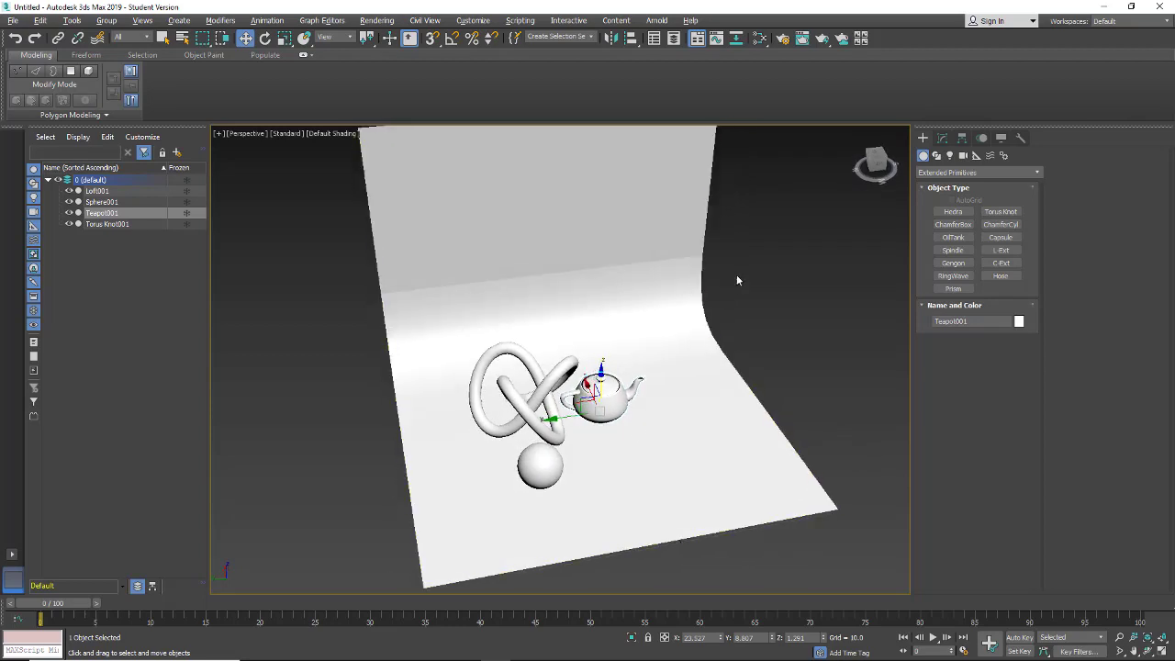
{"action": "left_click", "coordinate": [950, 155]}
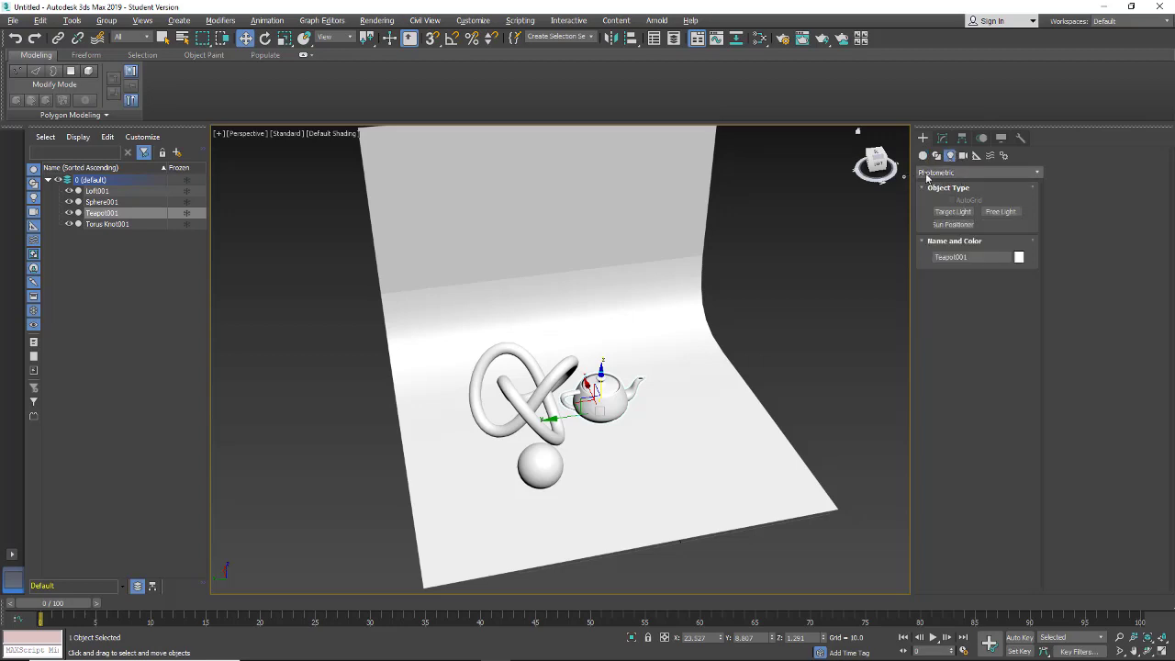
{"action": "left_click", "coordinate": [980, 172]}
{"action": "left_click", "coordinate": [929, 196]}
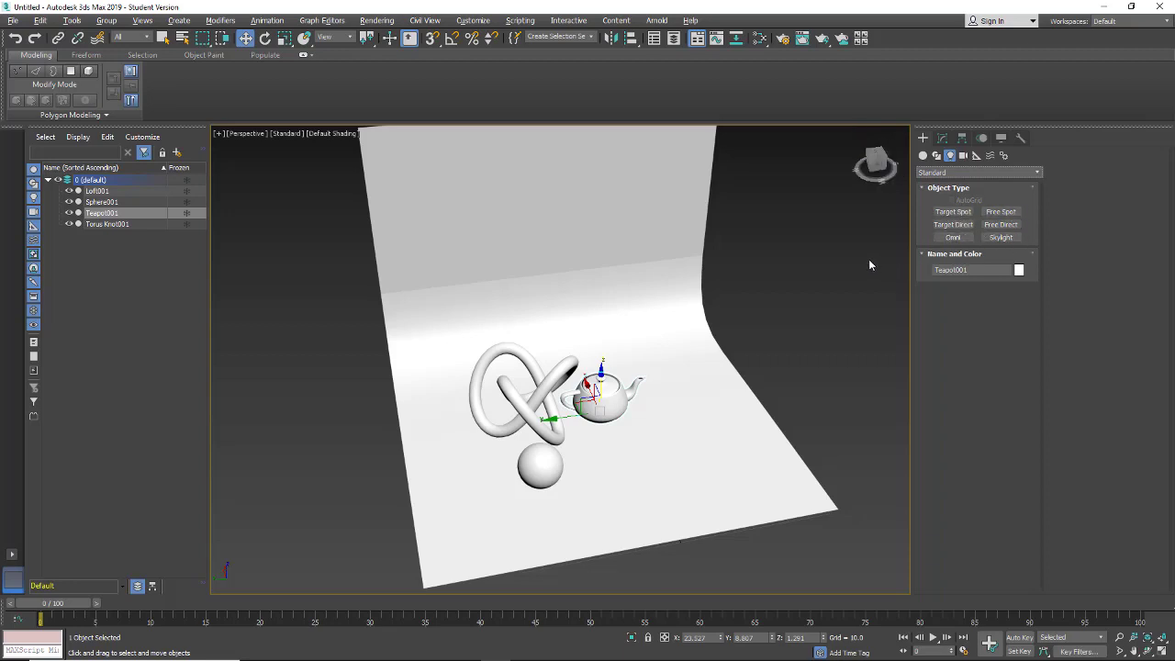
{"action": "left_click", "coordinate": [950, 237]}
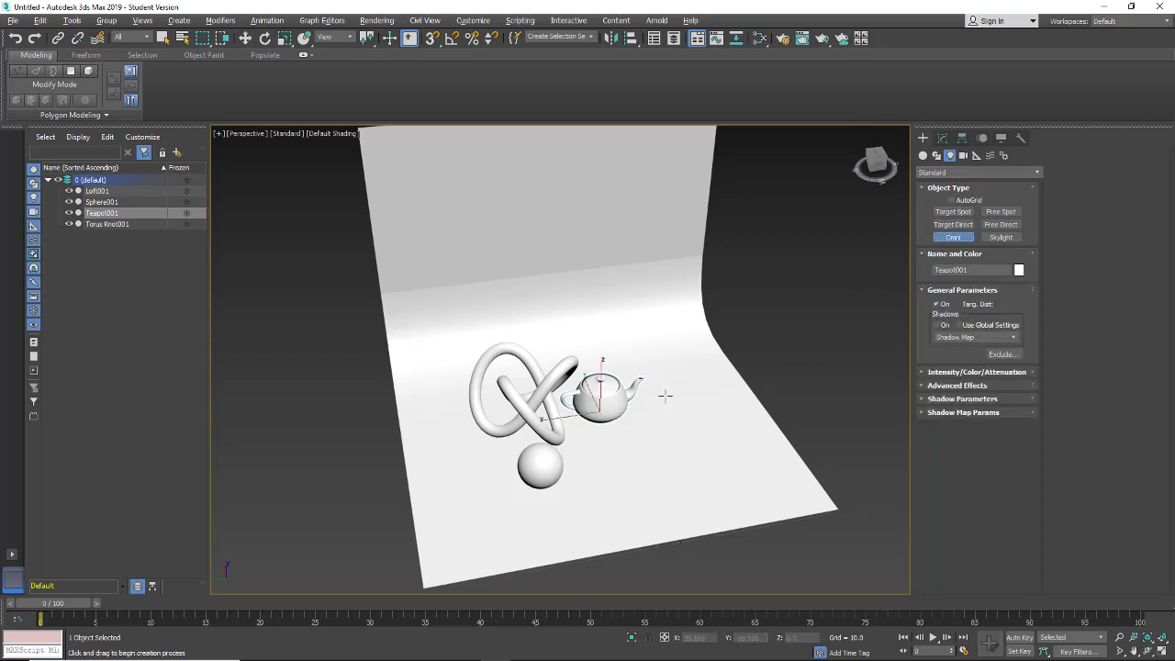
{"action": "left_click", "coordinate": [665, 394]}
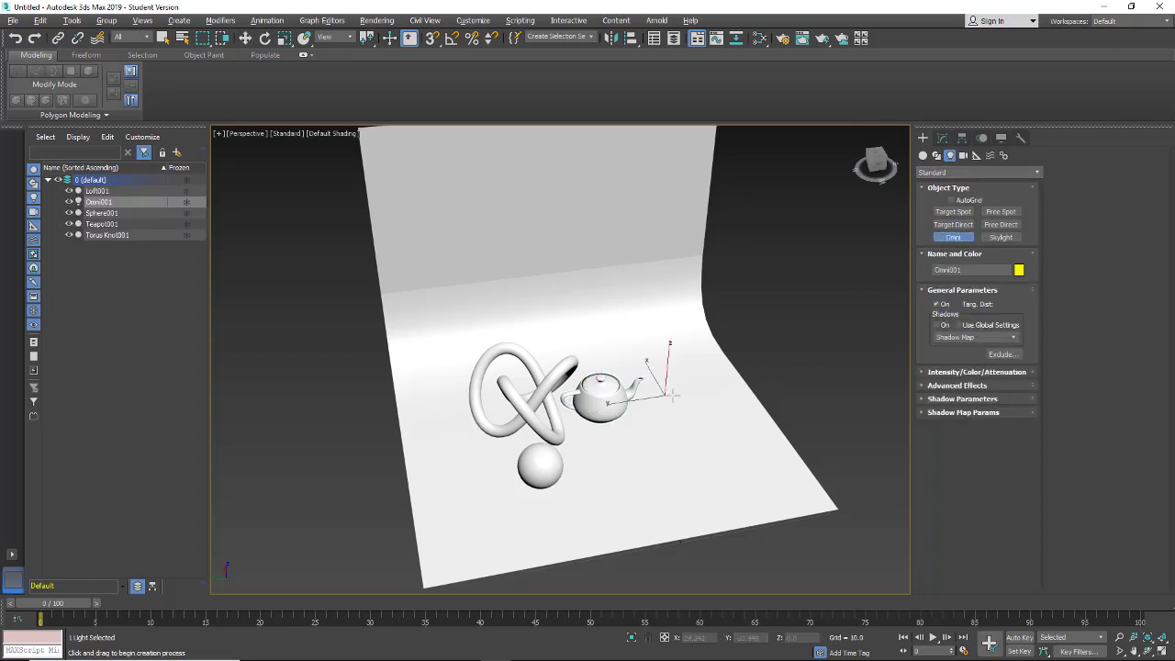
Step: Raise the Omni light above the backdrop floor to about Z 39
{"action": "left_click", "coordinate": [246, 38]}
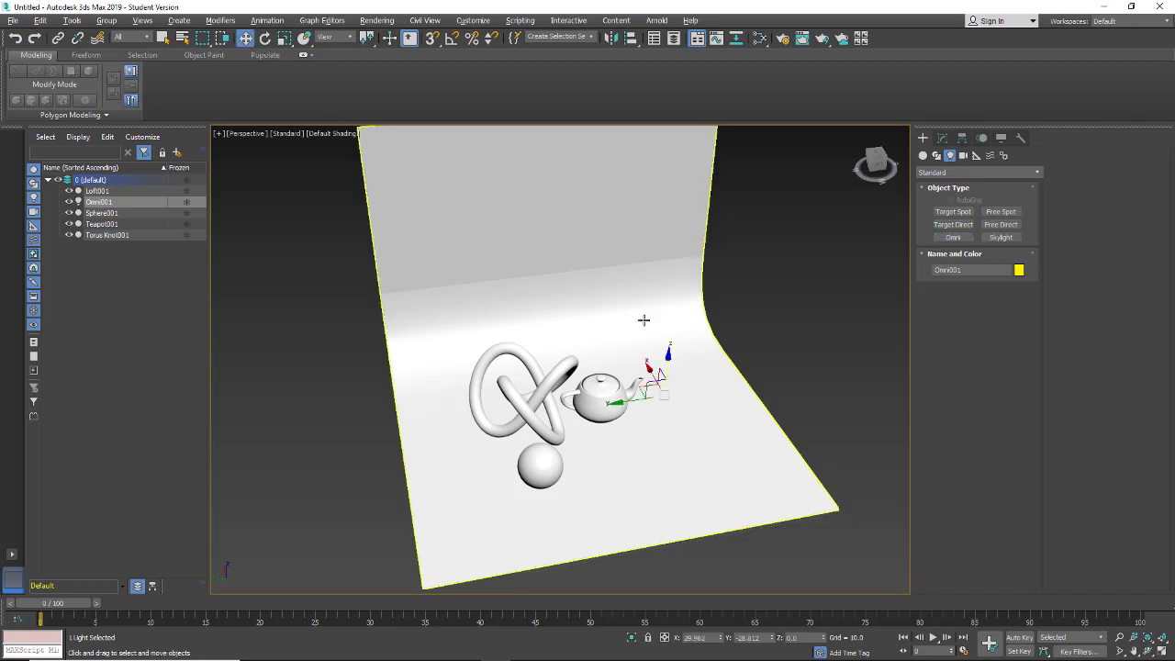
{"action": "left_click_drag", "start_coordinate": [668, 364], "coordinate": [663, 304]}
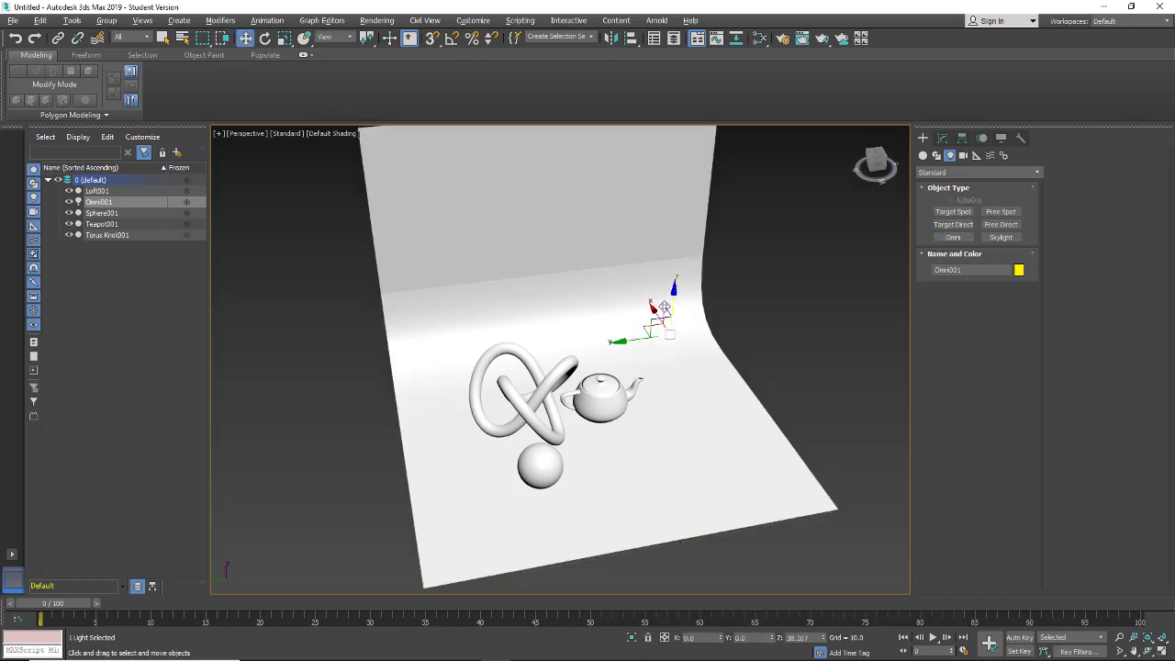
{"action": "middle_click_drag", "start_coordinate": [644, 443], "coordinate": [698, 415], "text": "alt"}
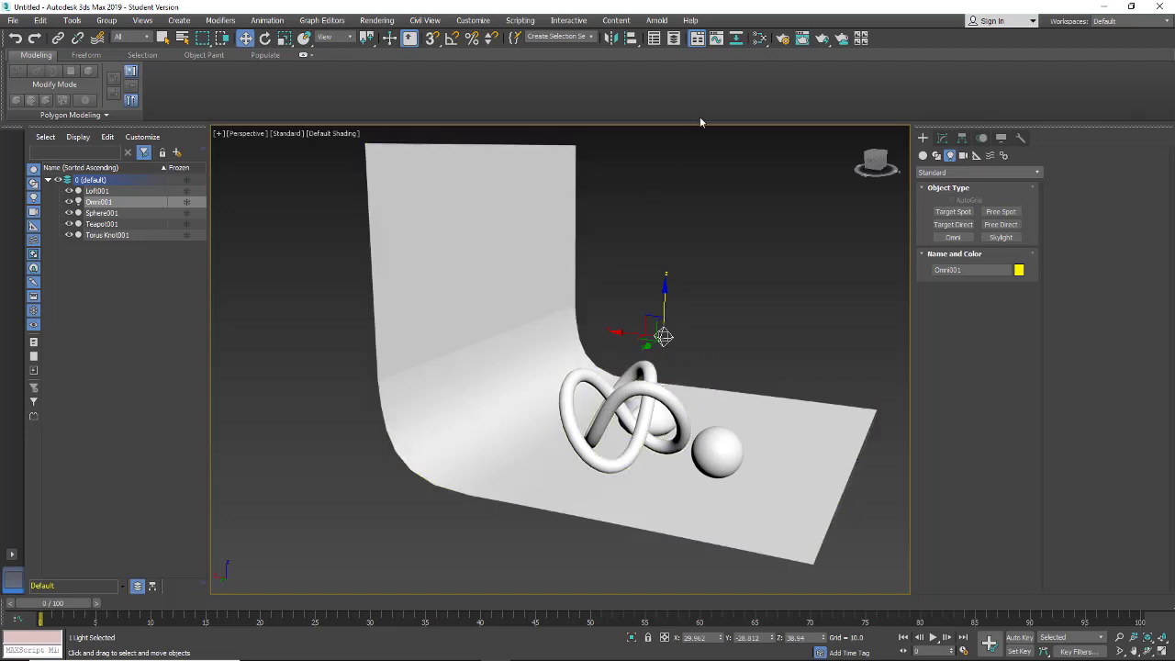
Step: Test-render the perspective view from the side and again from the front to examine the Omni lighting
{"action": "left_click", "coordinate": [801, 40]}
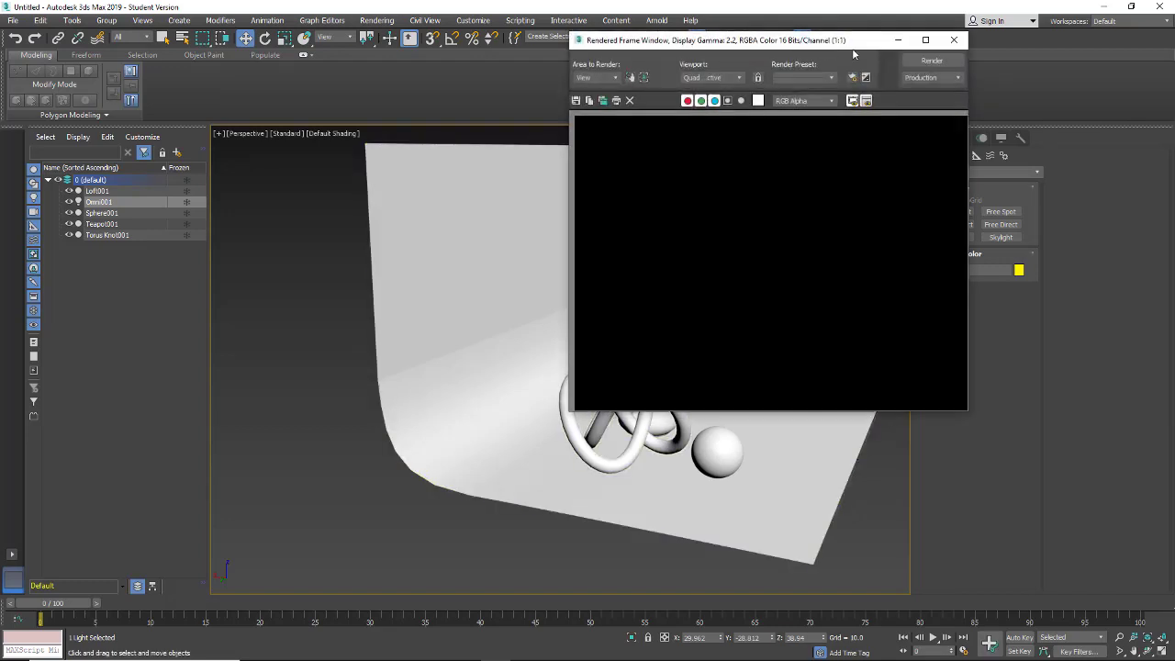
{"action": "left_click", "coordinate": [915, 61]}
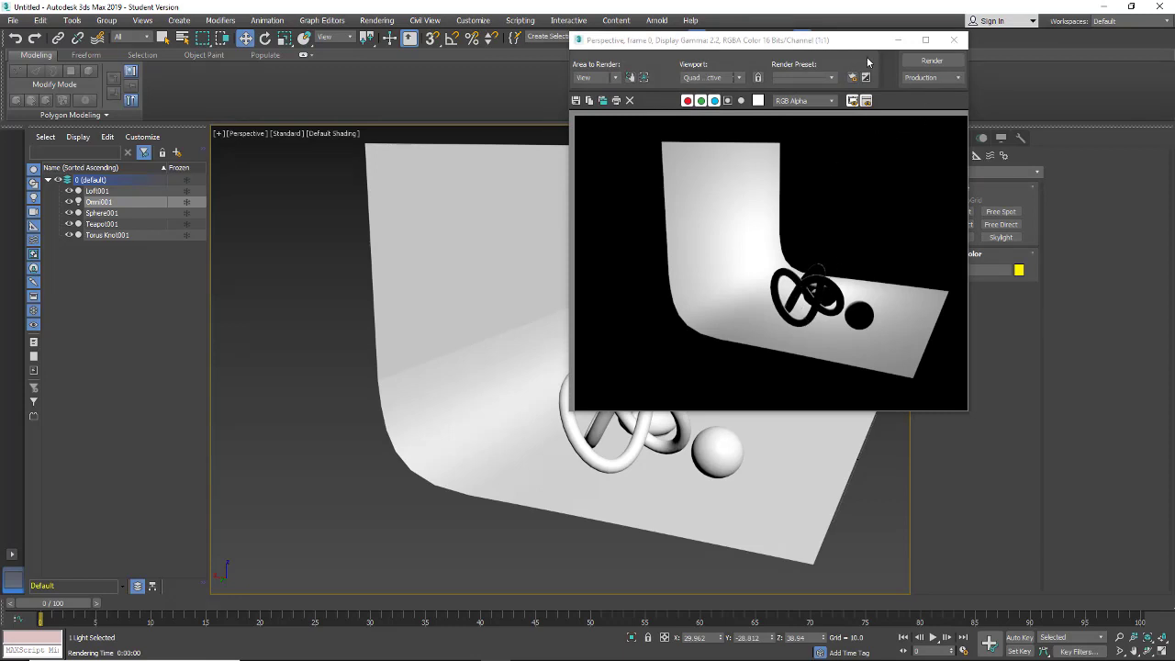
{"action": "middle_click_drag", "start_coordinate": [777, 490], "coordinate": [695, 490], "text": "alt"}
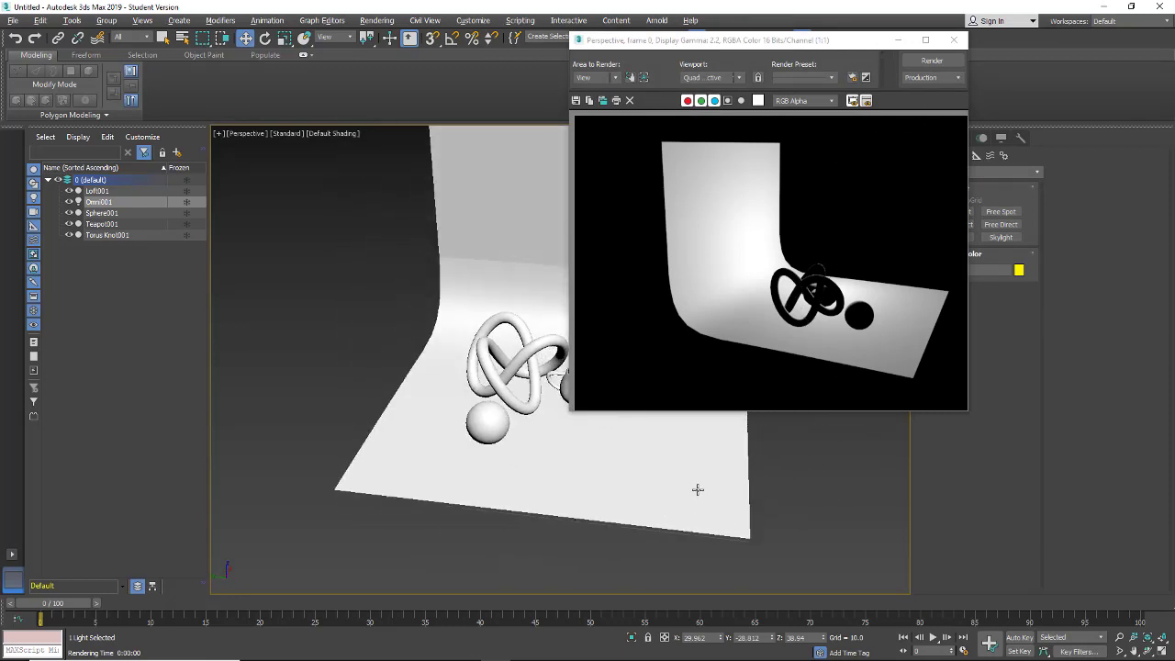
{"action": "left_click", "coordinate": [931, 61]}
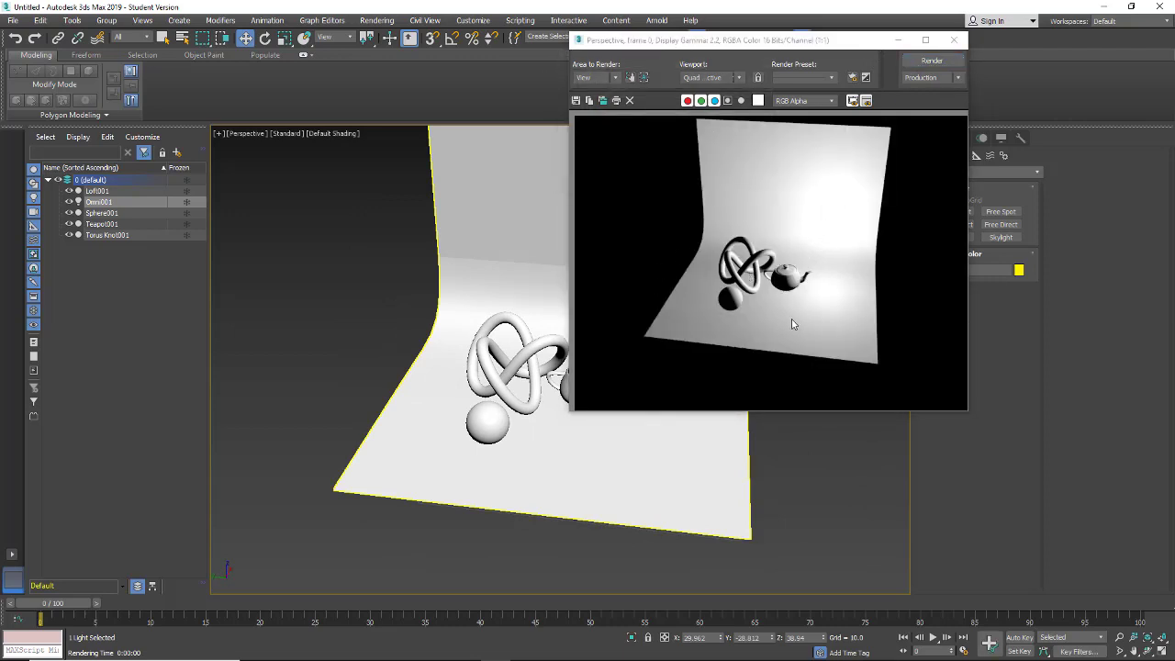
{"action": "left_click", "coordinate": [955, 42]}
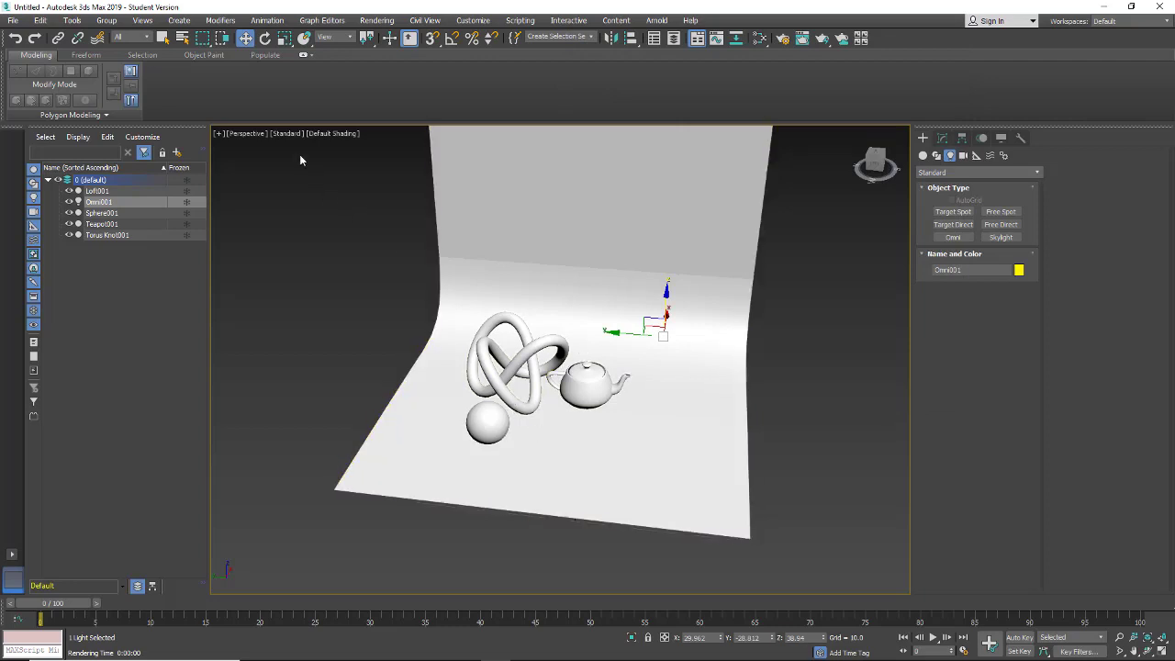
Step: Illuminate the perspective viewport with the scene lights and compare it with the last rendered frame
{"action": "left_click", "coordinate": [287, 134]}
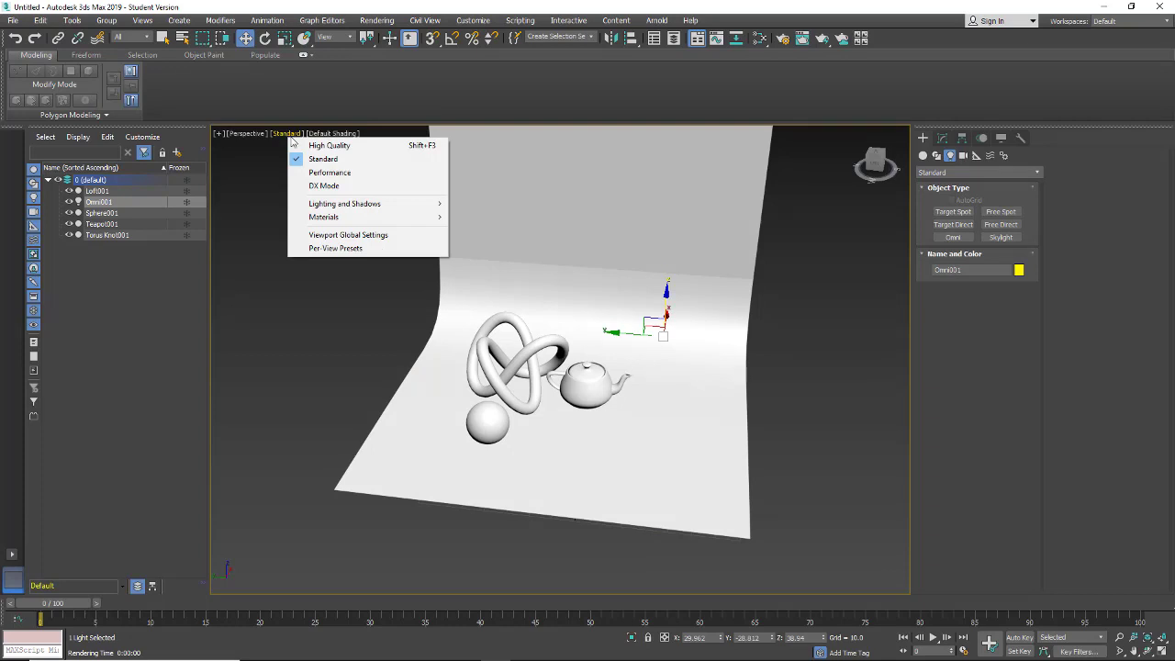
{"action": "mouse_move", "coordinate": [312, 209]}
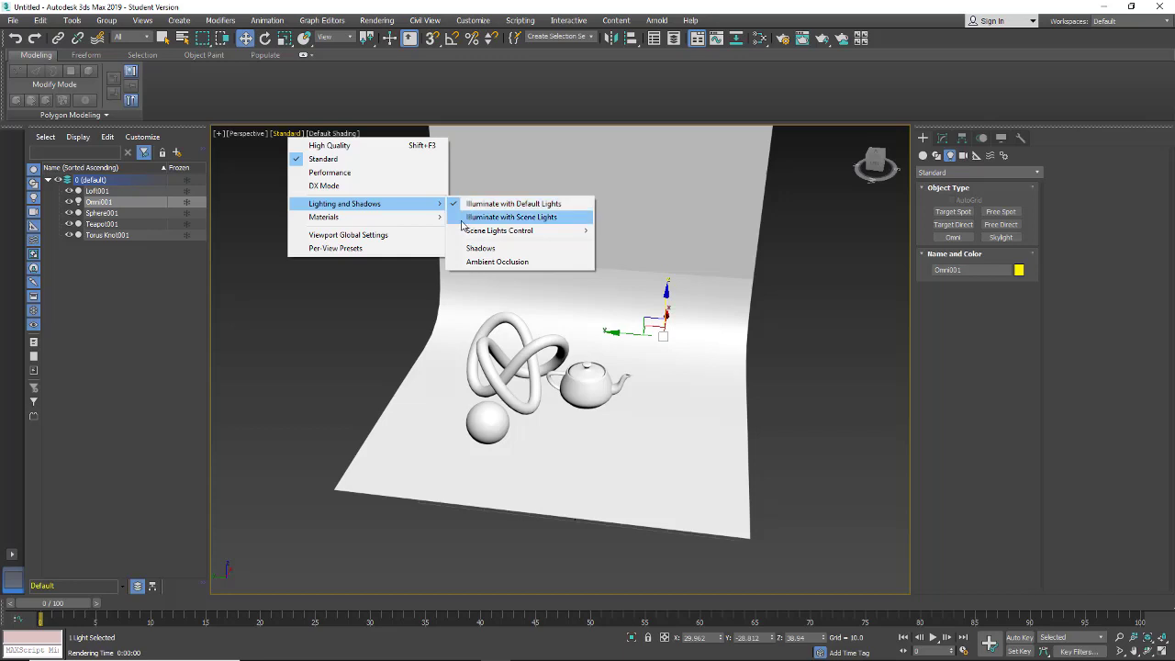
{"action": "left_click", "coordinate": [529, 218]}
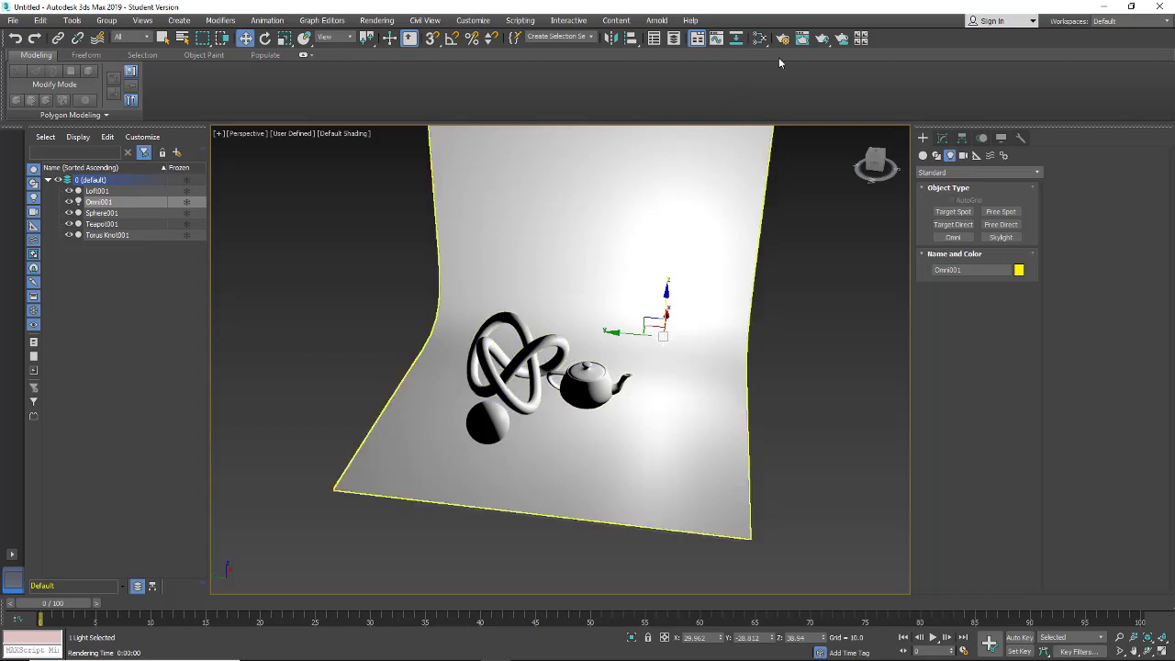
{"action": "left_click", "coordinate": [800, 41]}
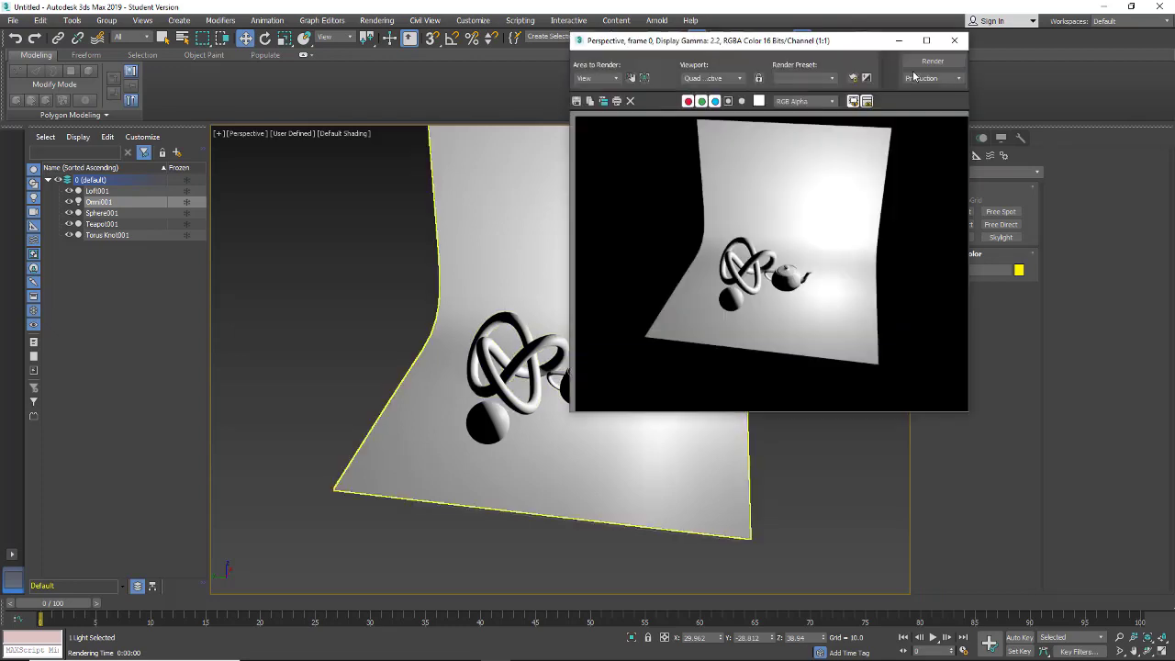
{"action": "left_click", "coordinate": [953, 41]}
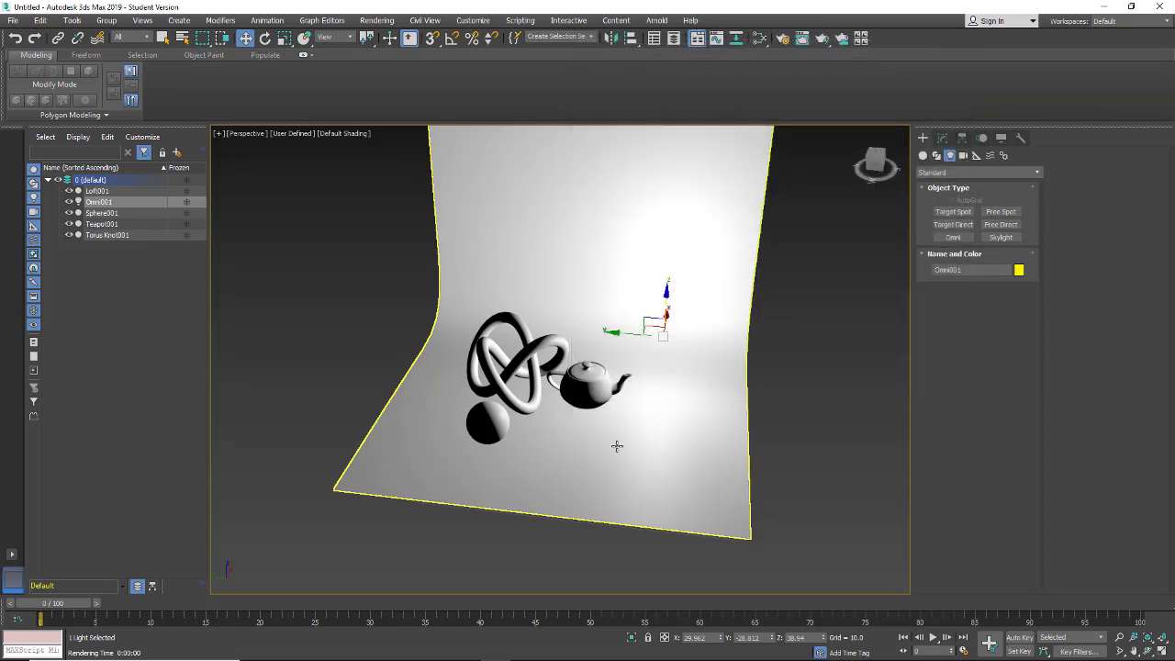
Step: Move the Omni light horizontally to the front of the objects, at about X -40, Y 12
{"action": "middle_click_drag", "start_coordinate": [617, 446], "coordinate": [702, 338], "text": "alt"}
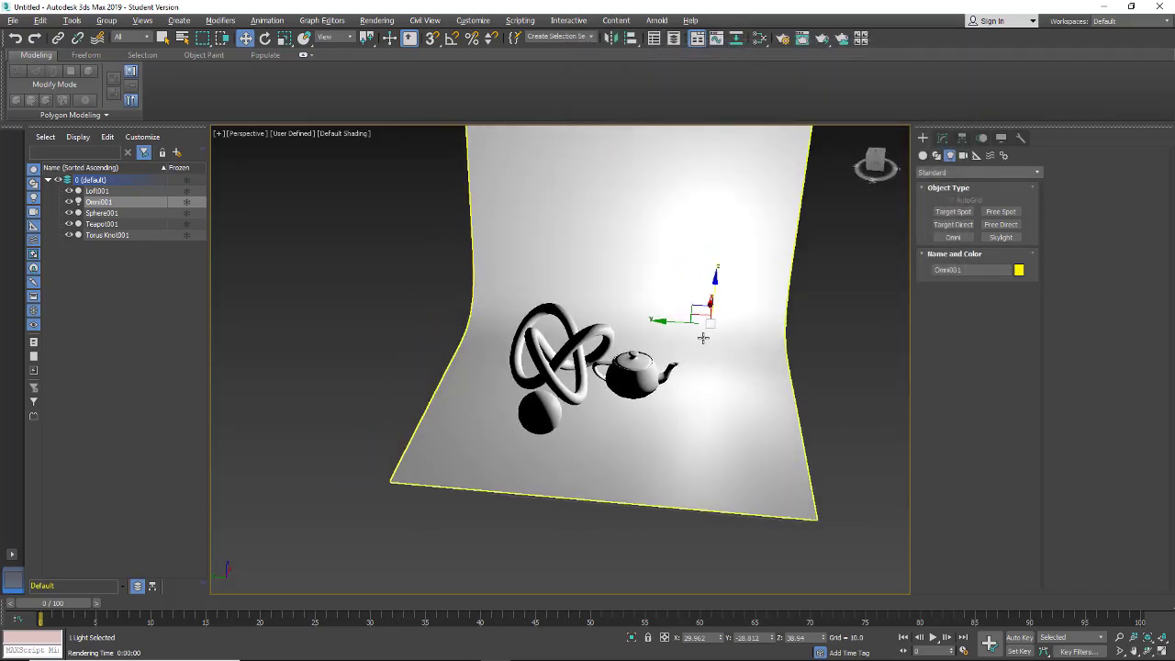
{"action": "left_click_drag", "start_coordinate": [705, 314], "coordinate": [573, 414]}
{"action": "middle_click_drag", "start_coordinate": [573, 414], "coordinate": [676, 437], "text": "alt"}
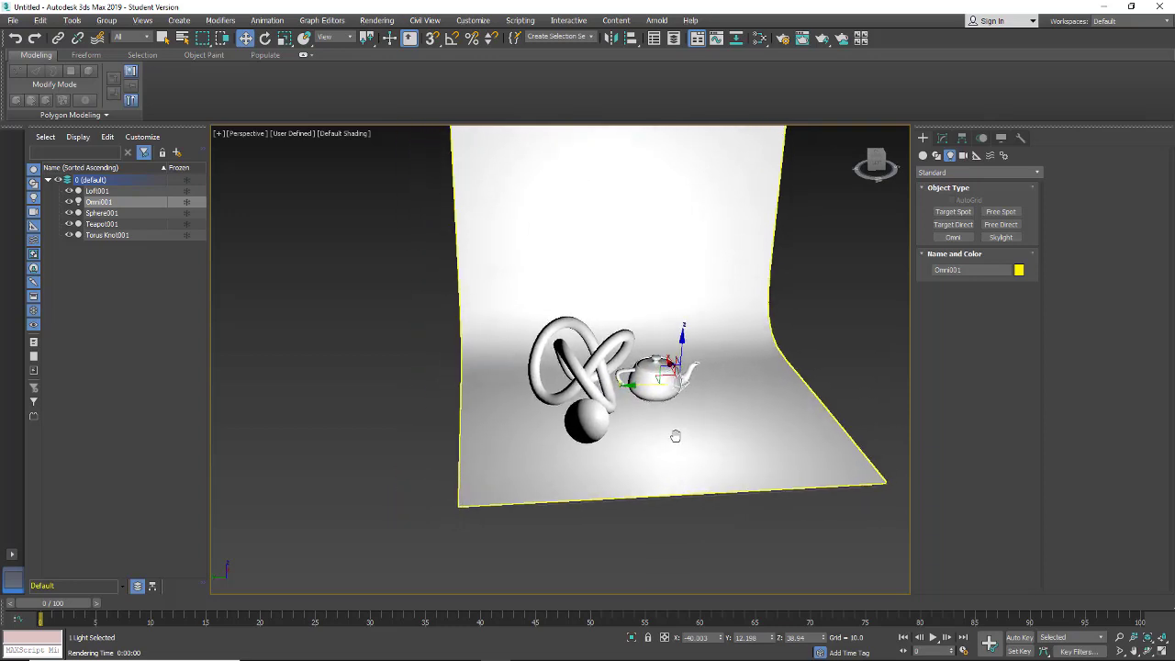
Step: Toggle the Omni light off and on in its general parameters, and enable its shadows with the Shadow Map type
{"action": "left_click", "coordinate": [943, 138]}
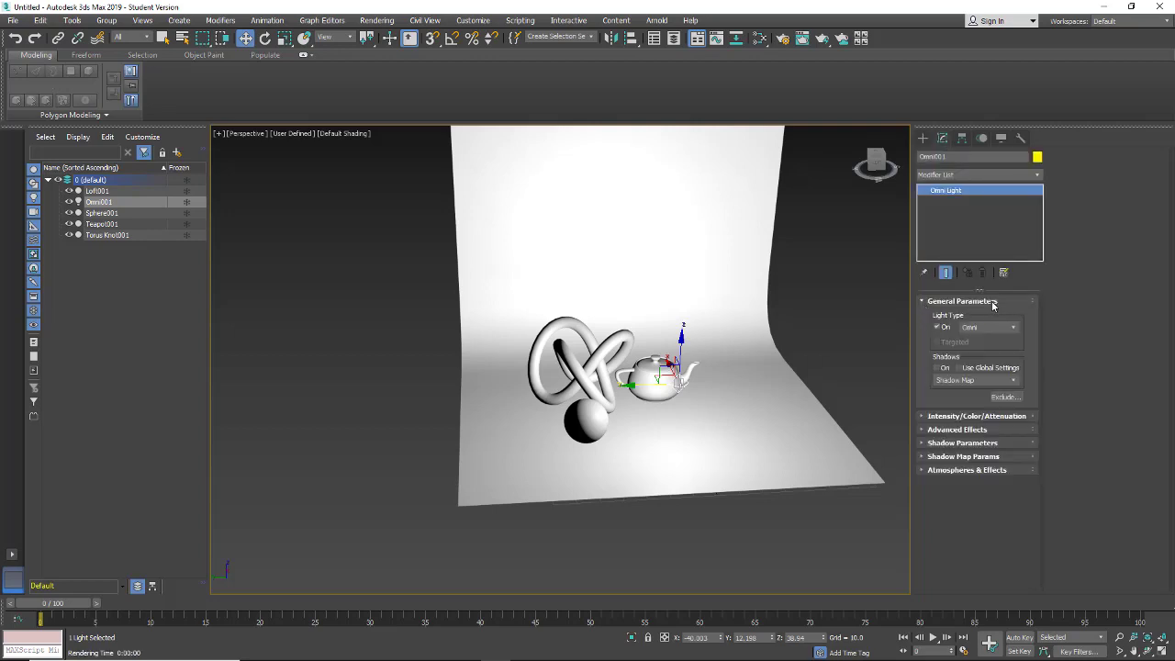
{"action": "left_click", "coordinate": [937, 328]}
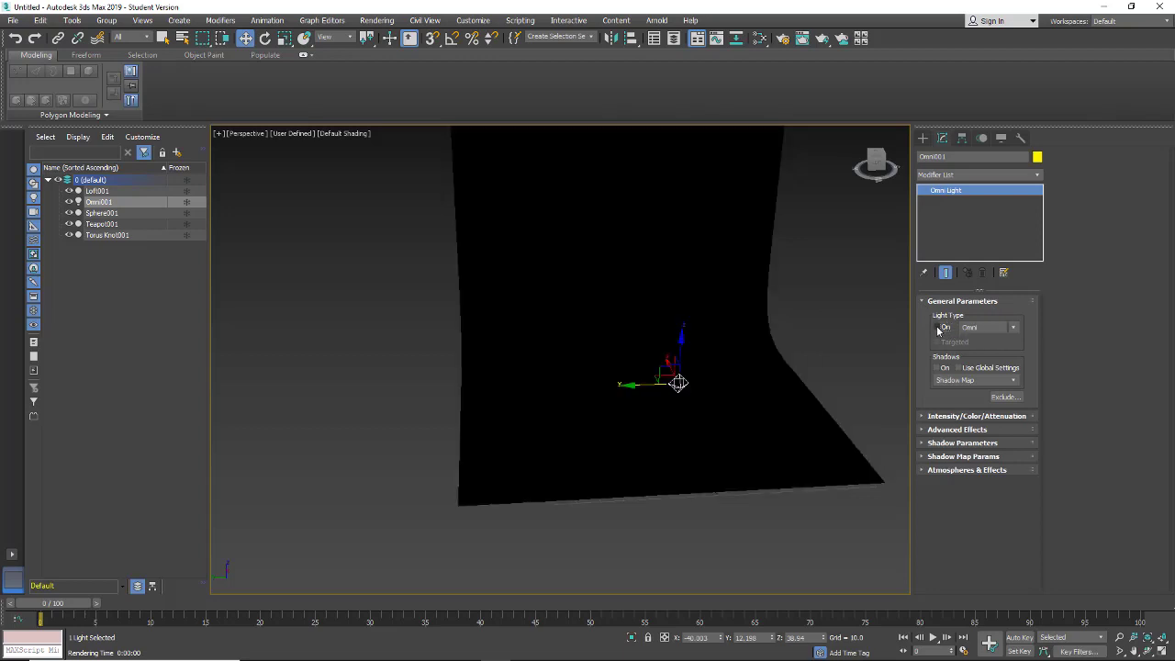
{"action": "left_click", "coordinate": [937, 328]}
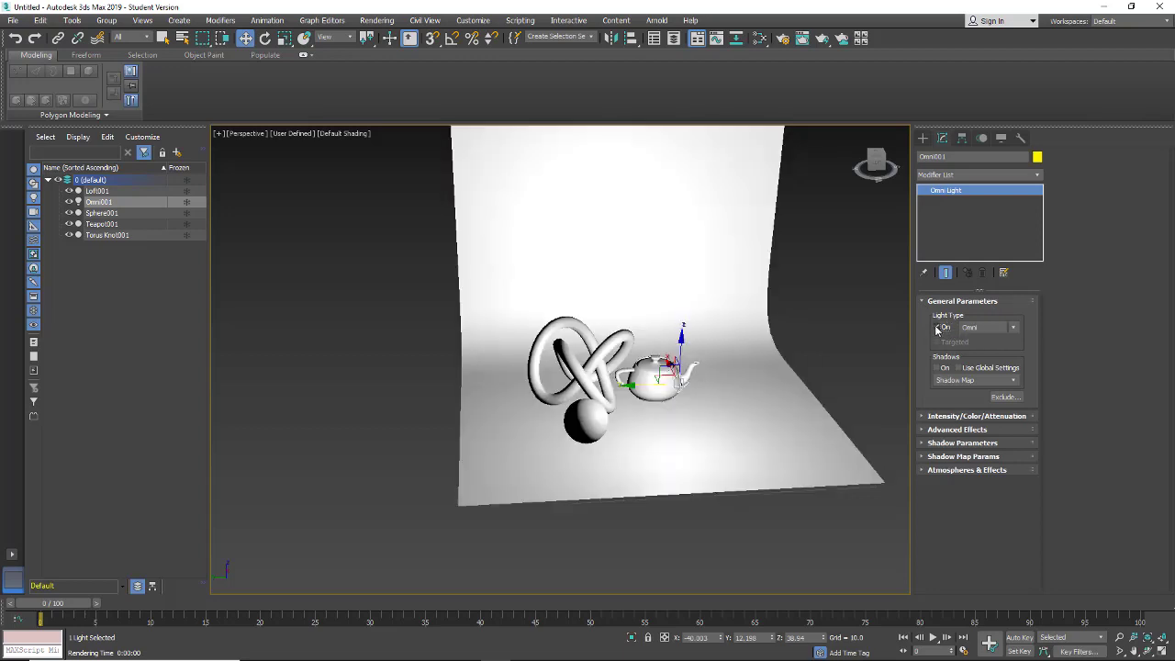
{"action": "left_click", "coordinate": [971, 383]}
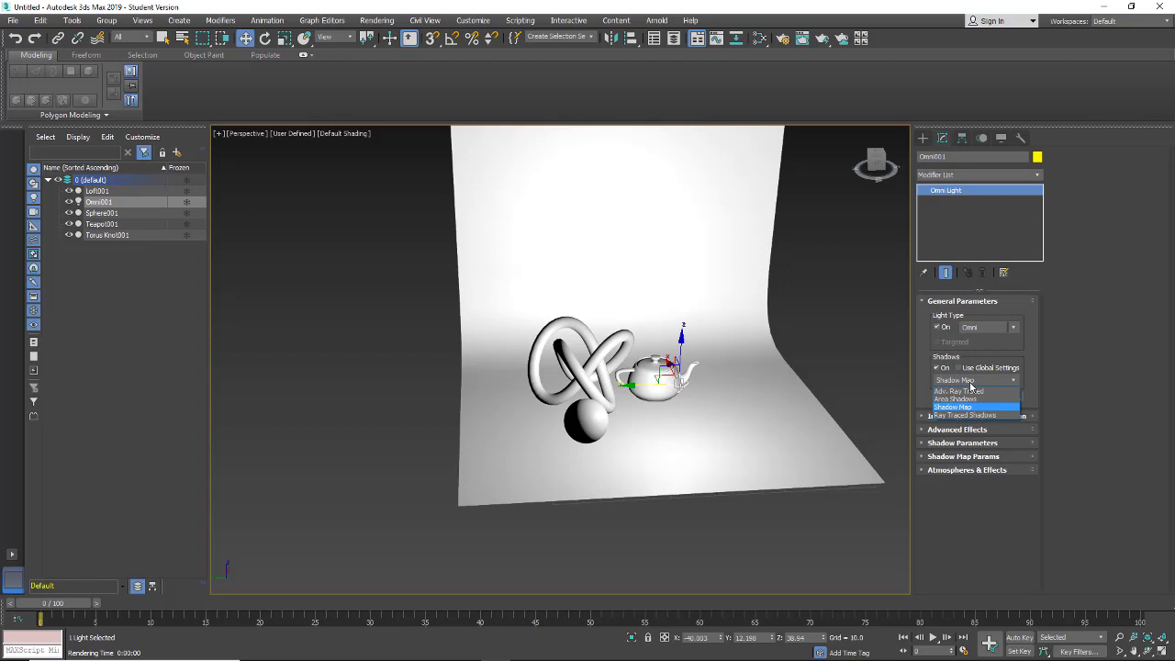
{"action": "left_click", "coordinate": [917, 394]}
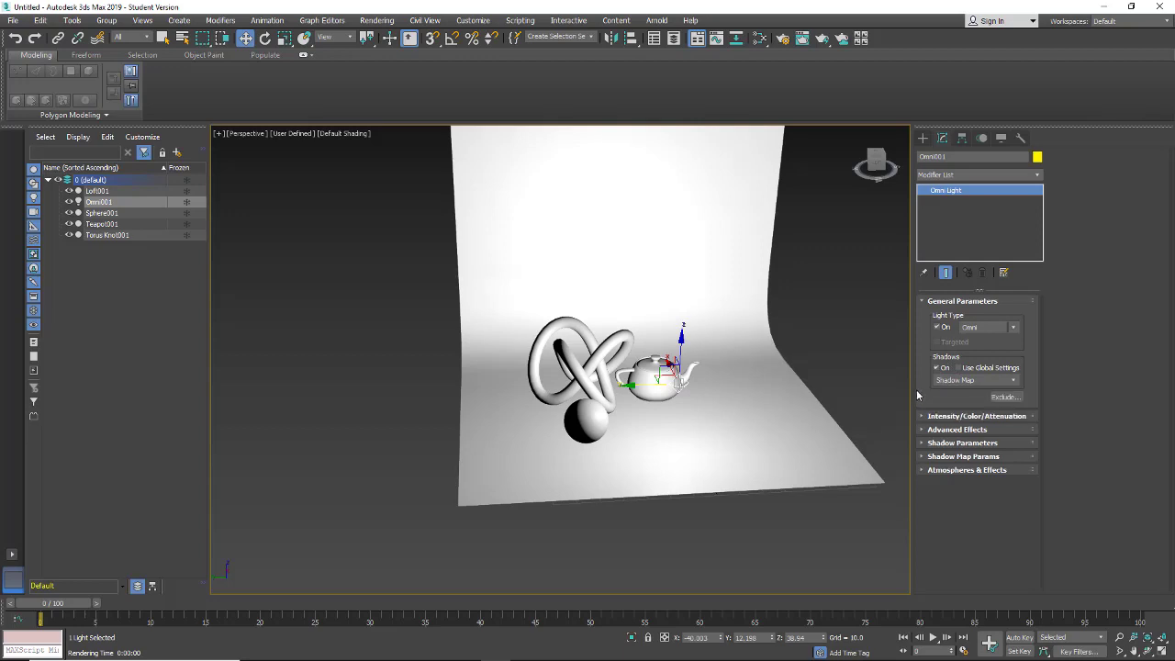
Step: Test-render the perspective view to examine the shadows cast by the Omni light, and close the rendered frame
{"action": "left_click", "coordinate": [817, 40]}
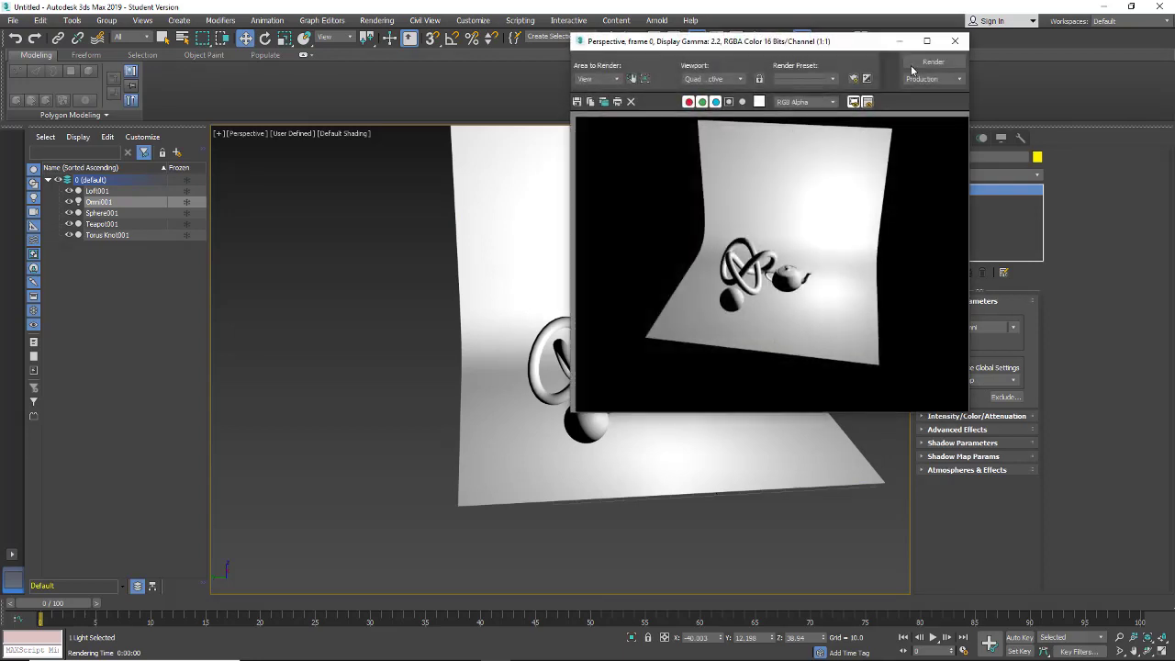
{"action": "left_click", "coordinate": [912, 66]}
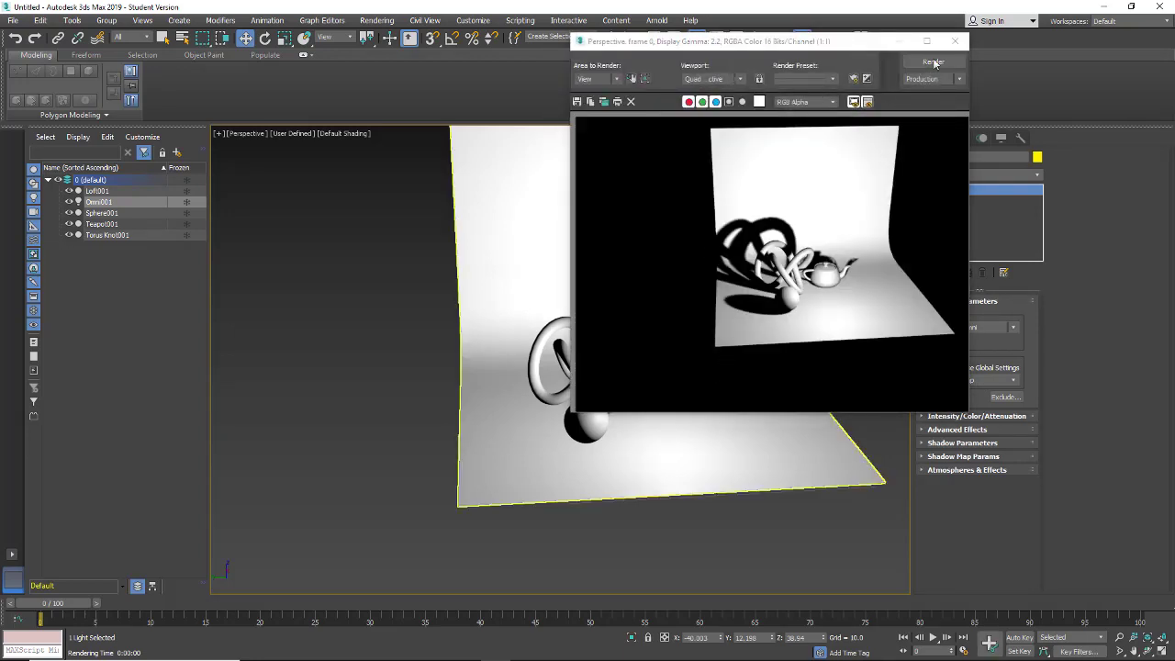
{"action": "left_click", "coordinate": [954, 40]}
Step: Enable shadows in the perspective viewport's lighting display and inspect them on the backdrop from another angle
{"action": "left_click", "coordinate": [291, 133]}
{"action": "mouse_move", "coordinate": [313, 233]}
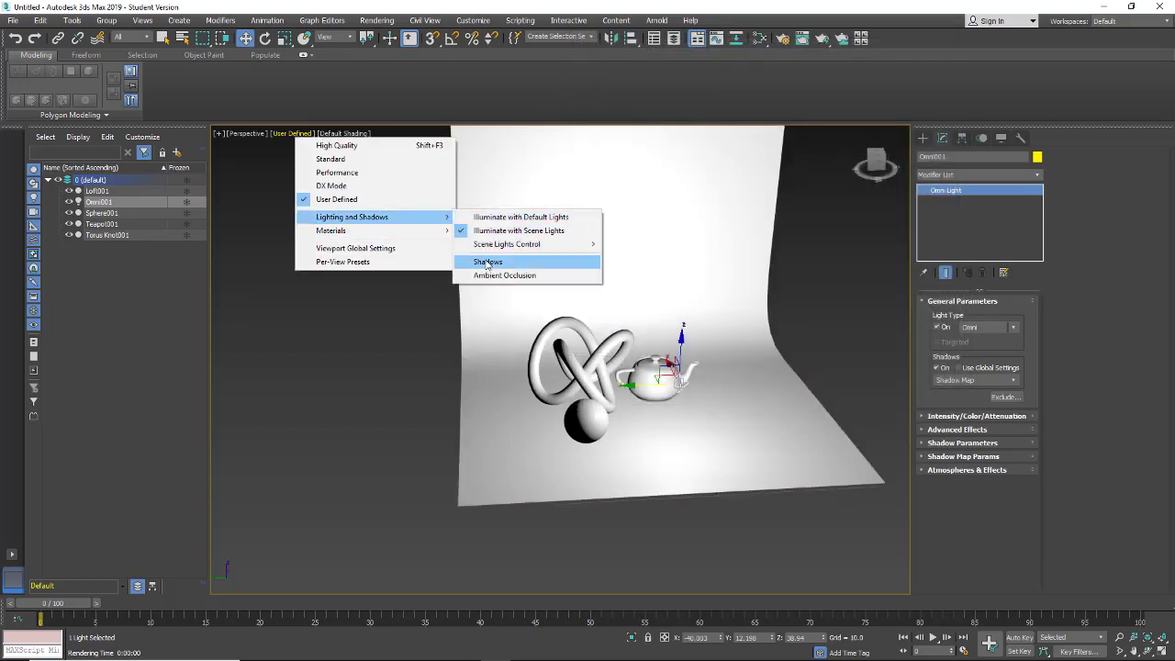
{"action": "left_click", "coordinate": [486, 263]}
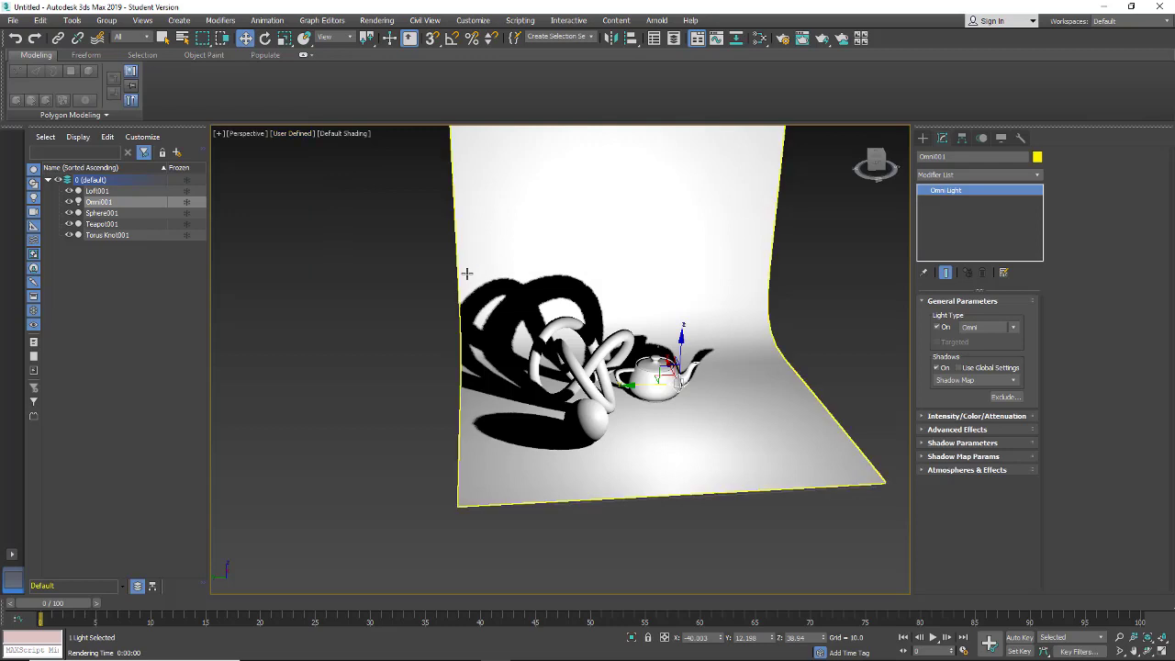
{"action": "left_click", "coordinate": [291, 133]}
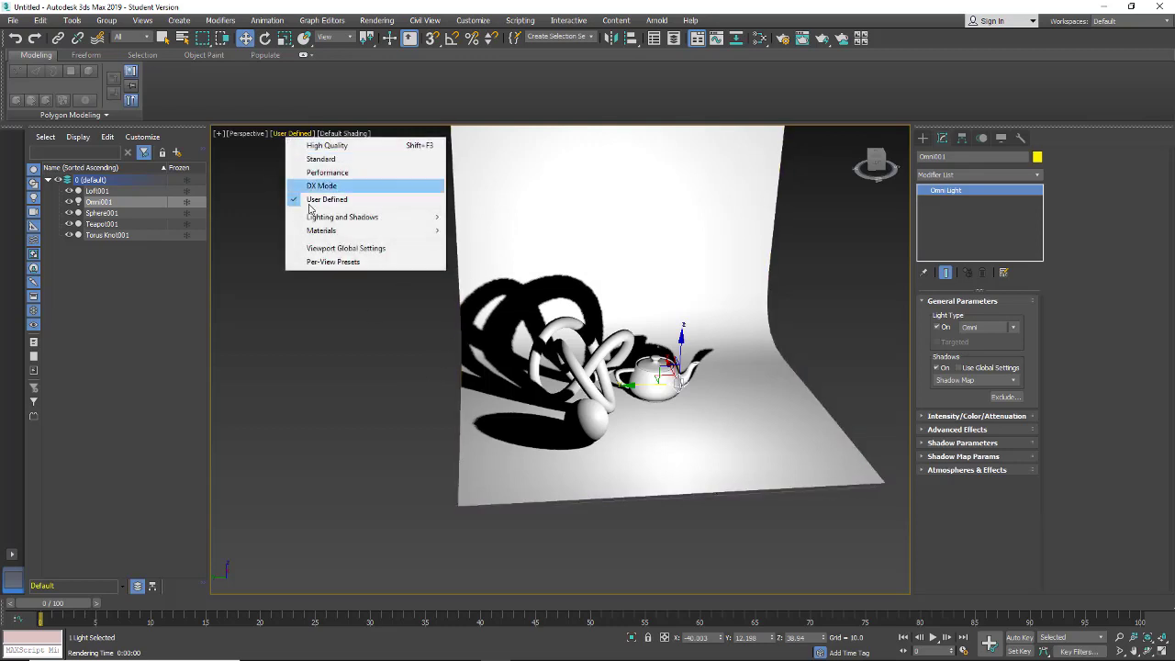
{"action": "mouse_move", "coordinate": [314, 220]}
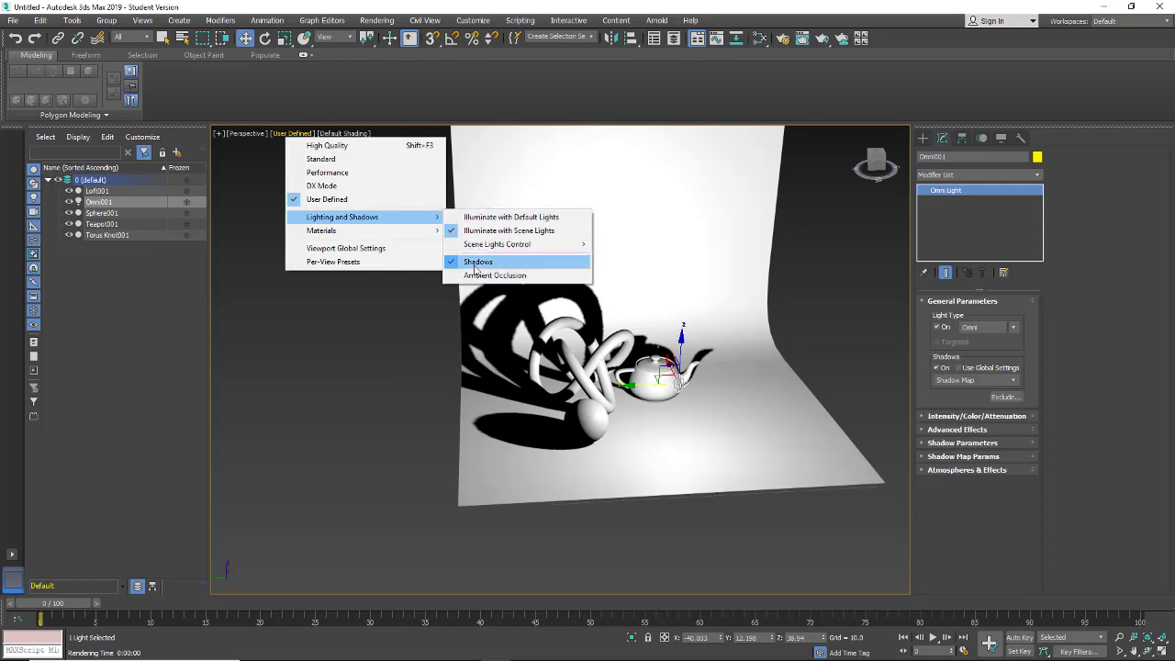
{"action": "left_click", "coordinate": [485, 415]}
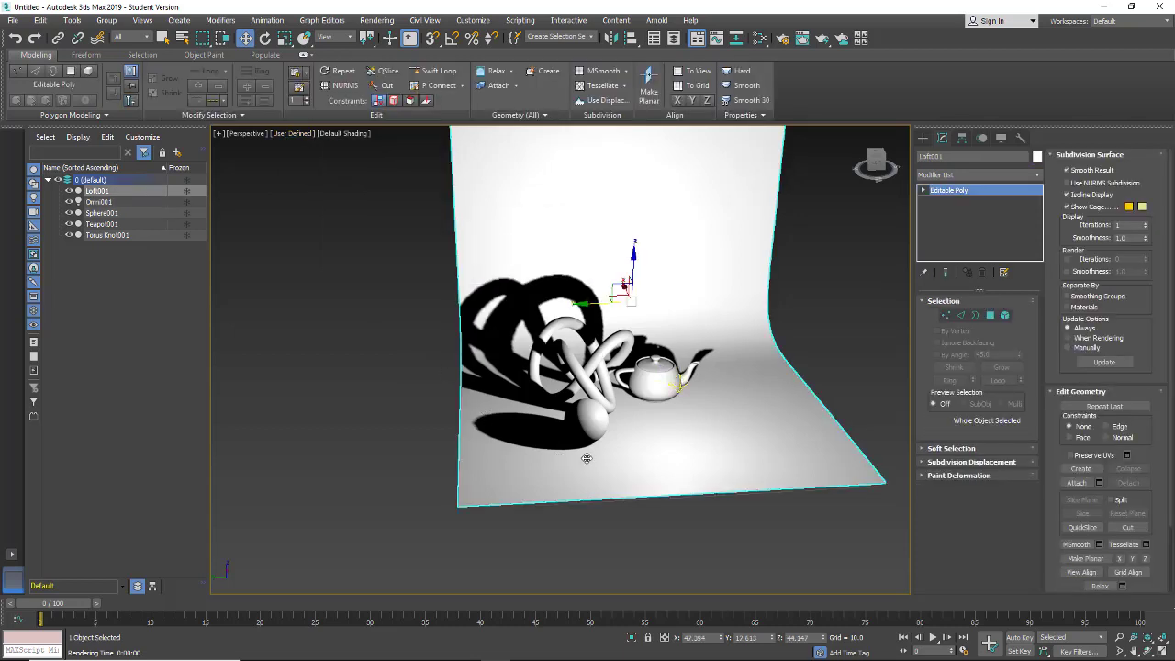
{"action": "middle_click_drag", "start_coordinate": [601, 453], "coordinate": [560, 445], "text": "alt"}
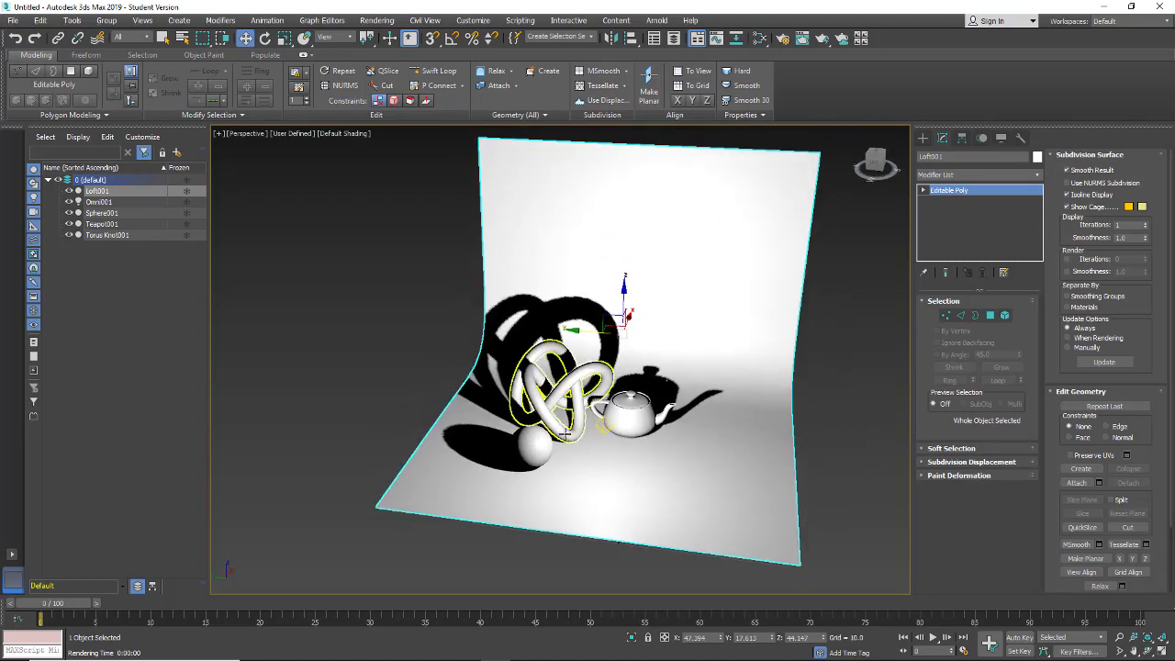